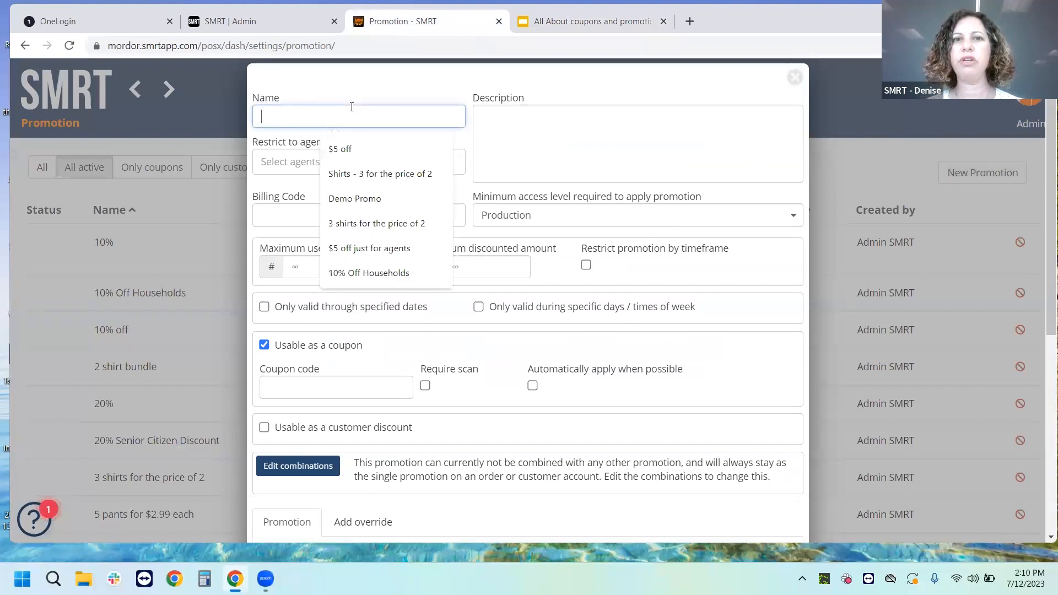
Examine the new promotion's name and billing code fields and the minimum access level options for applying it.
click(338, 94)
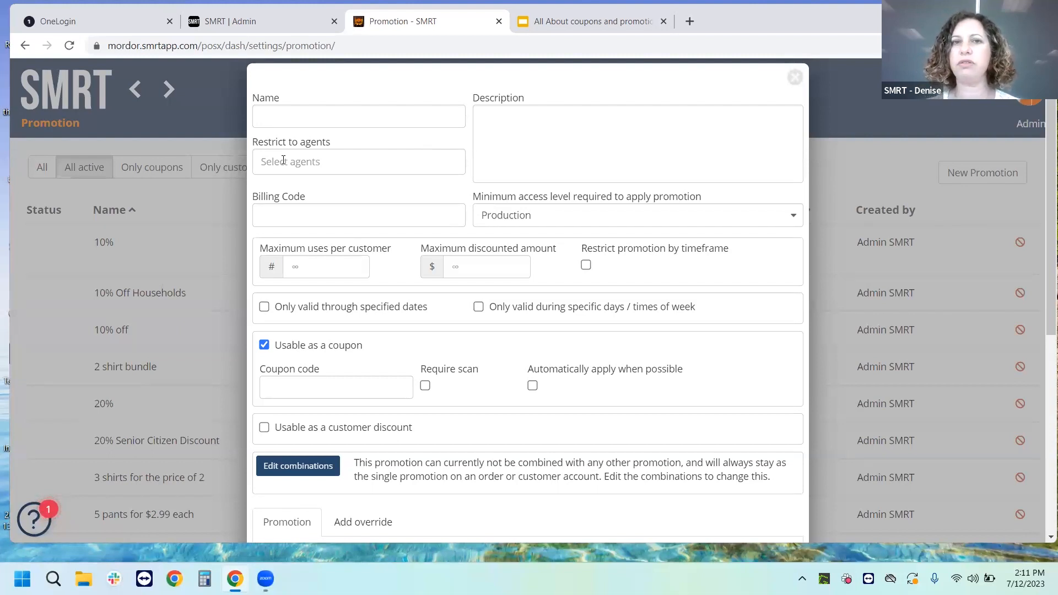
click(286, 211)
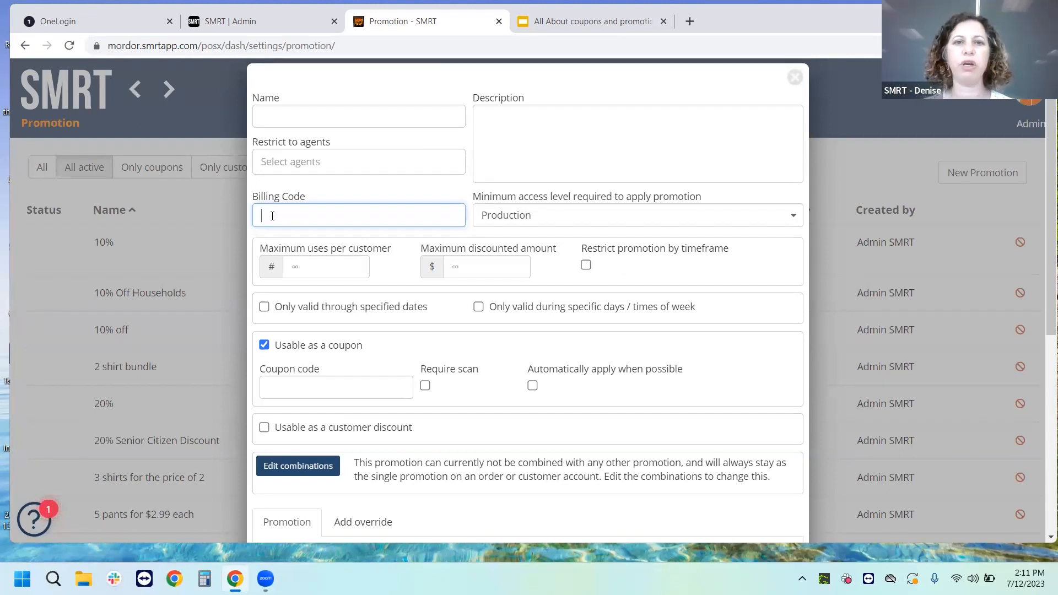
click(500, 215)
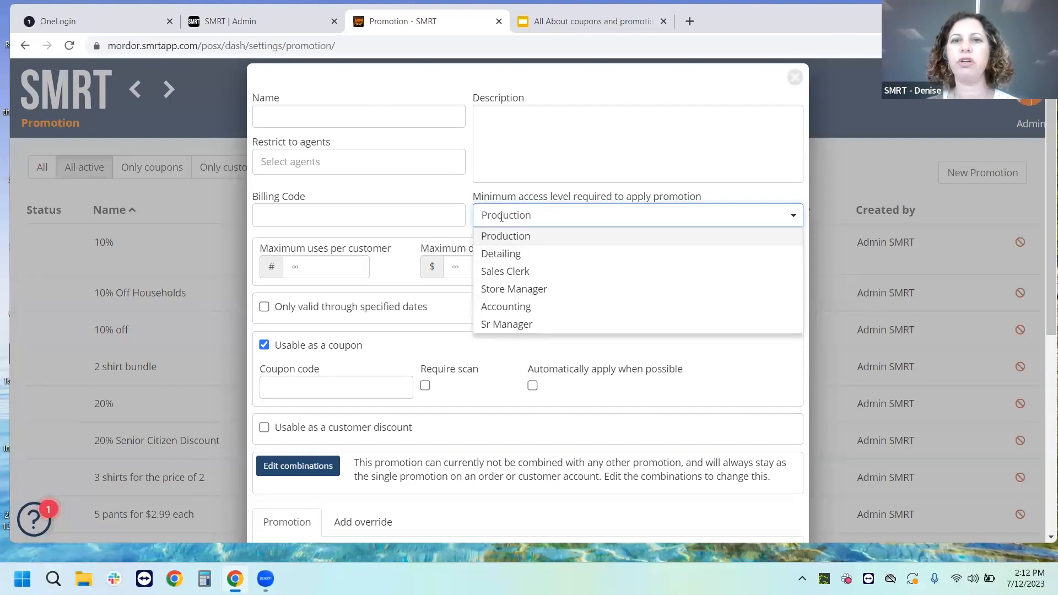
click(501, 216)
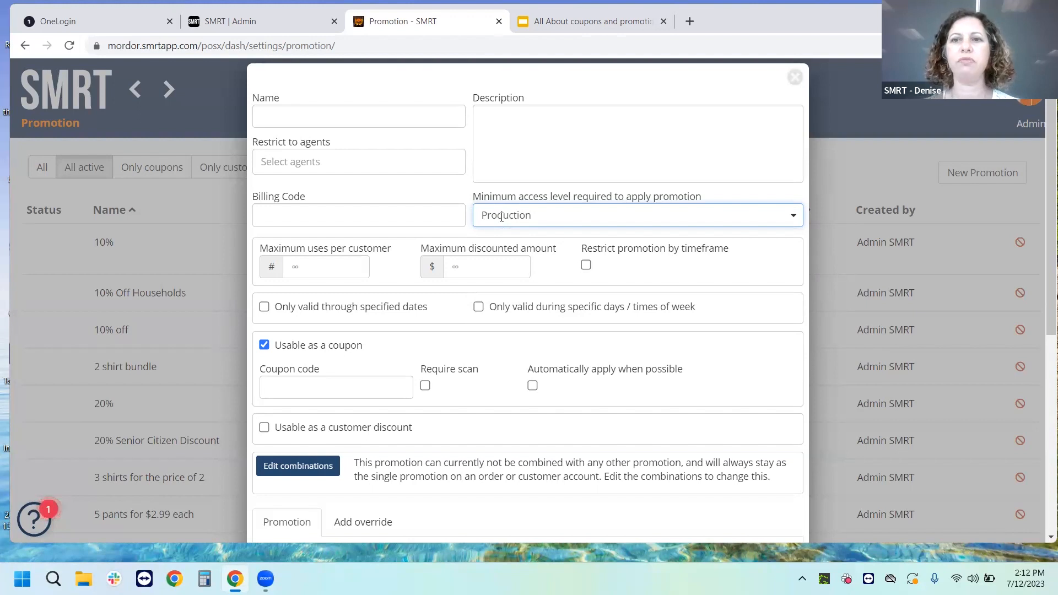
click(515, 216)
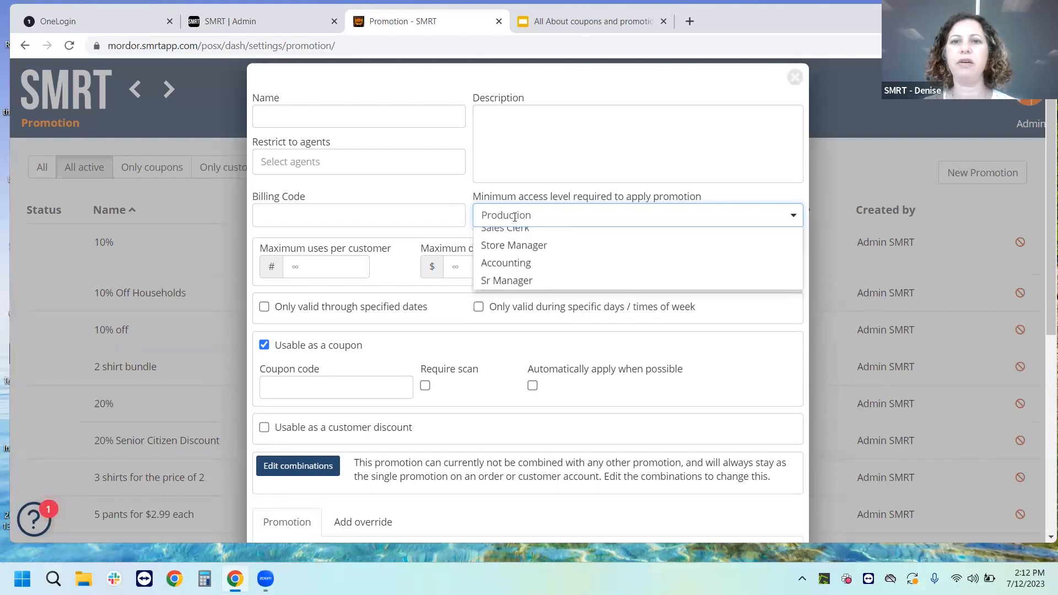
click(514, 216)
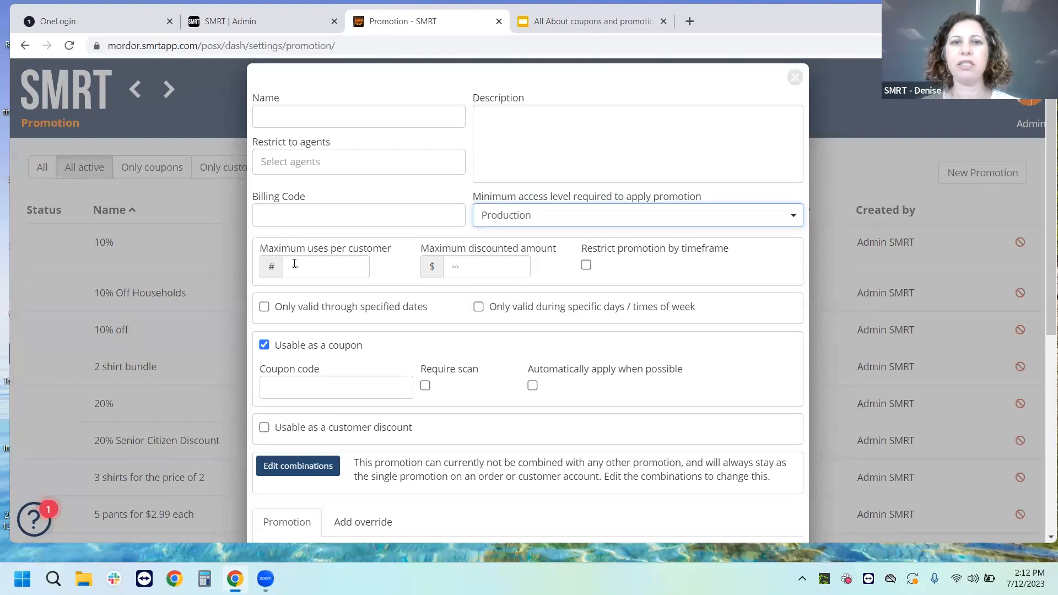
Try a maximum of 1 use per customer and a maximum discounted amount of $10, clearing each value again.
click(457, 264)
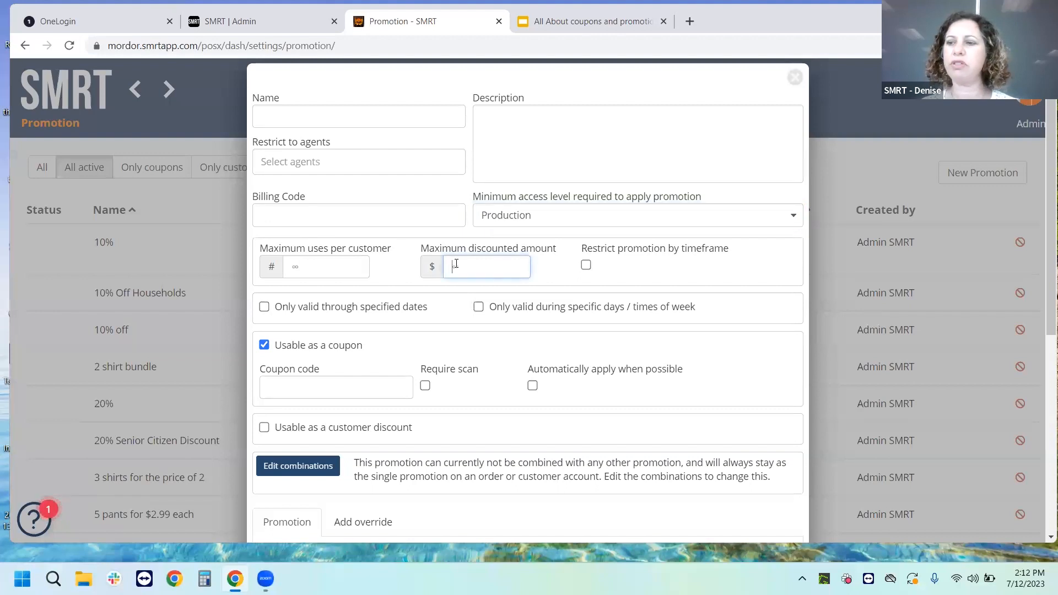
click(310, 271)
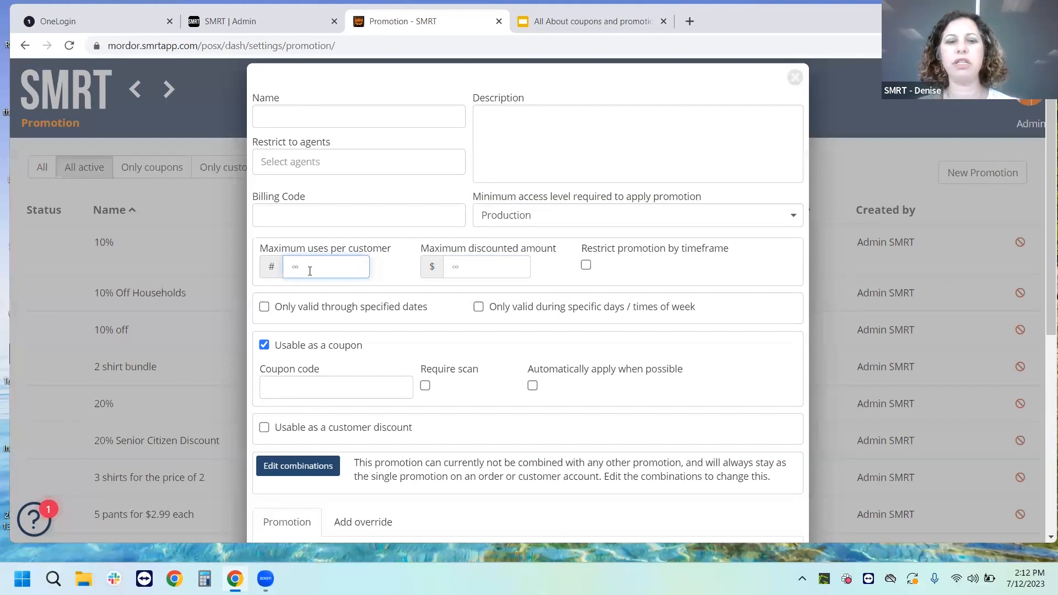
text(1)
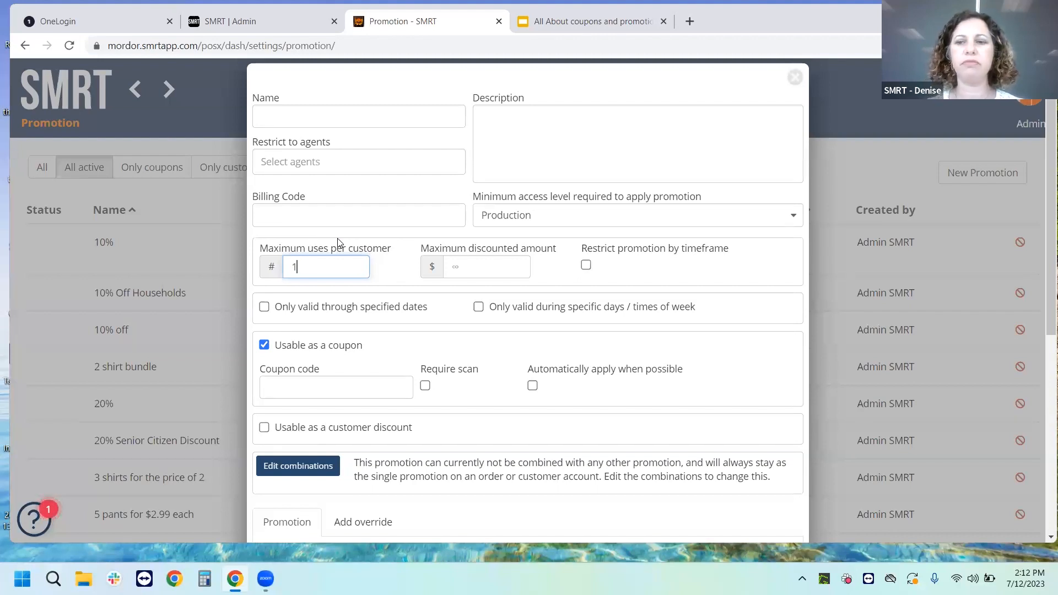
key(BackSpace)
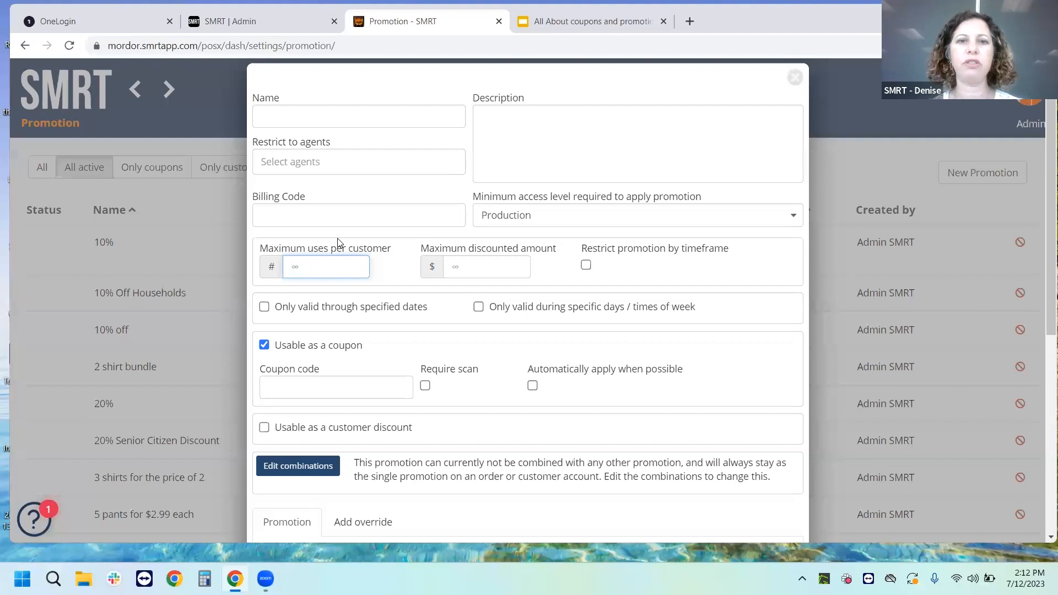
click(452, 266)
text(10)
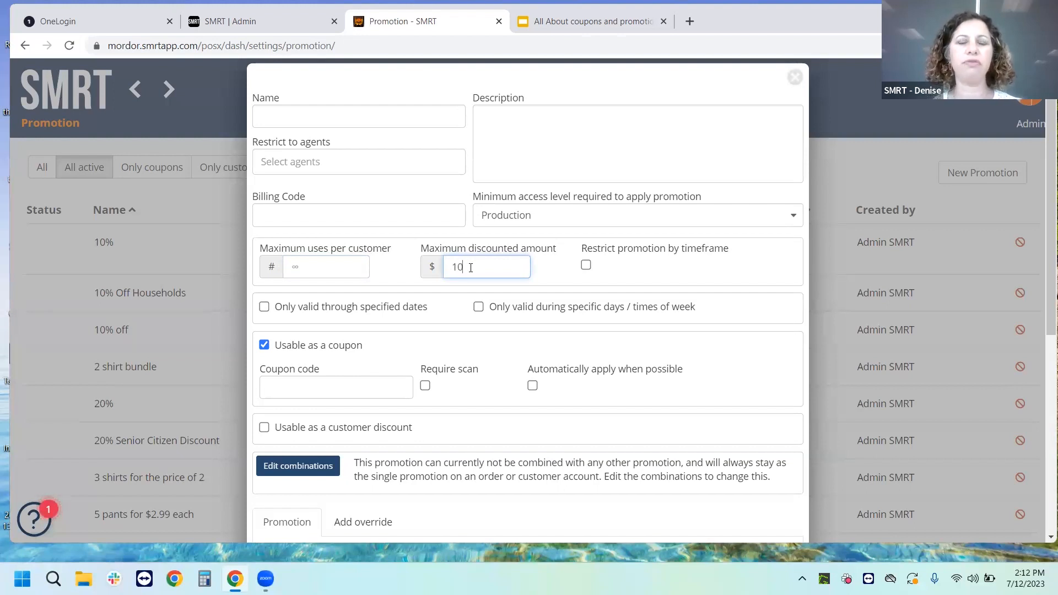
key(BackSpace)
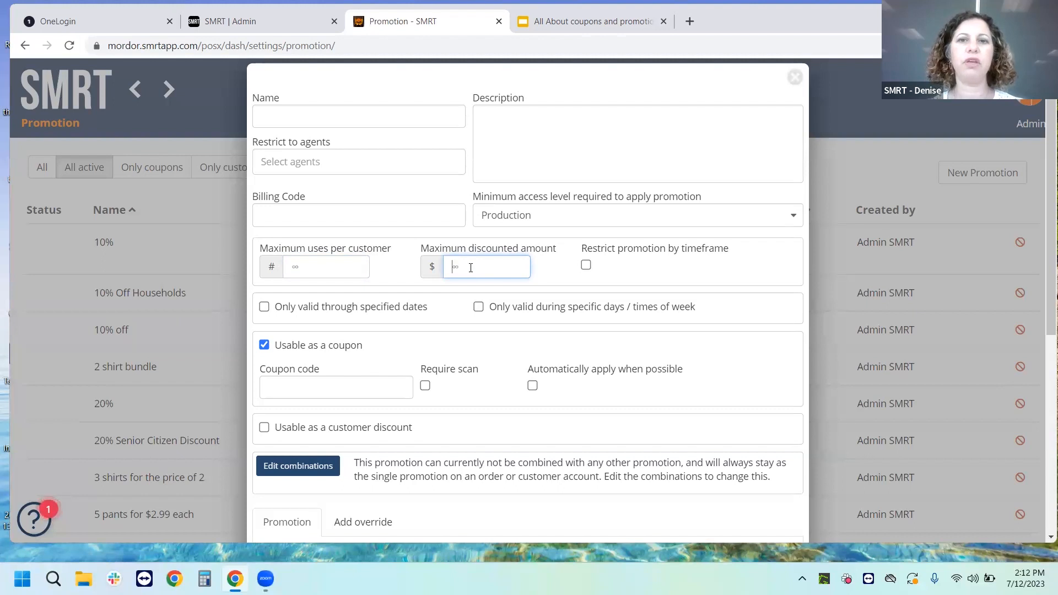
Try limiting the promotion to 1 use per customer within the This Week timeframe, and remove both limits.
click(585, 266)
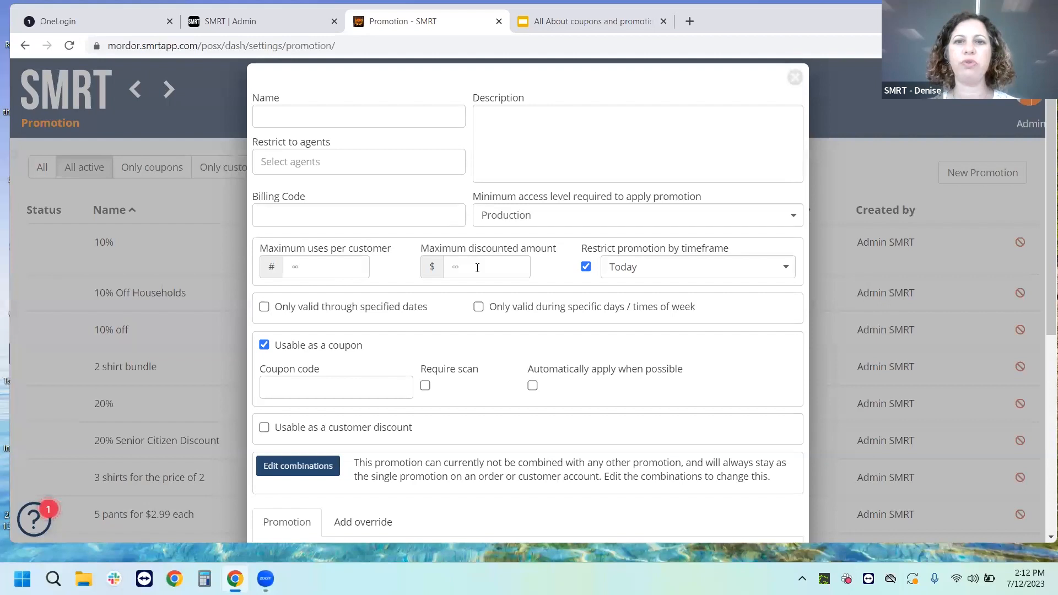
click(639, 269)
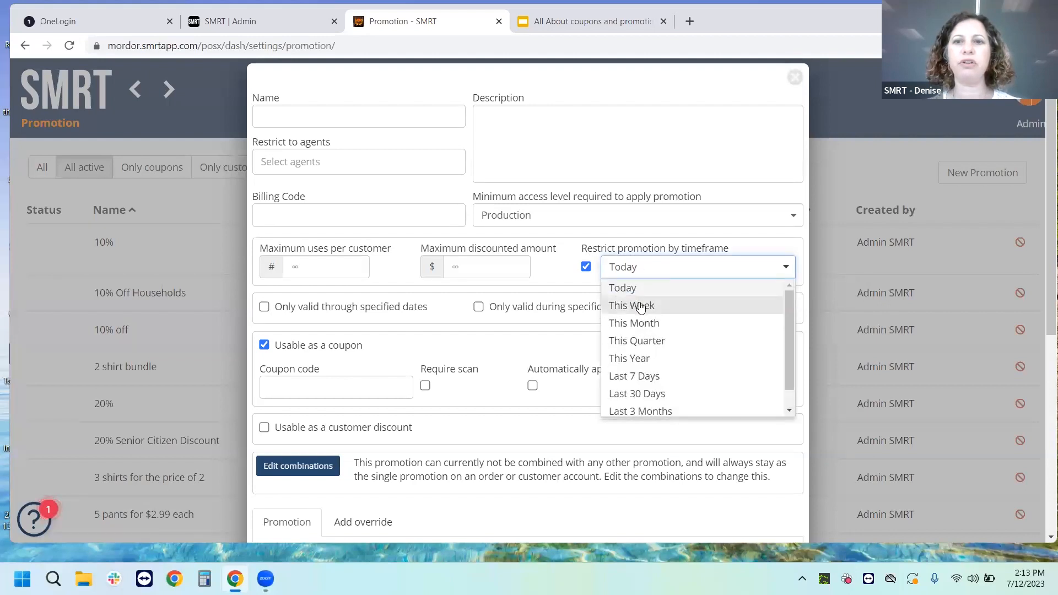
click(640, 306)
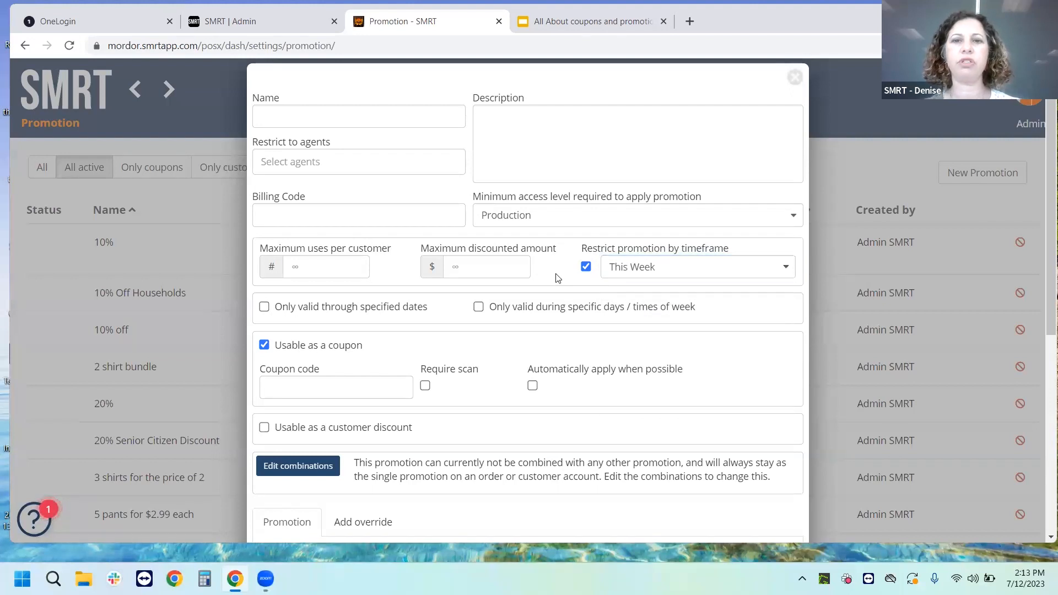
click(363, 262)
text(1)
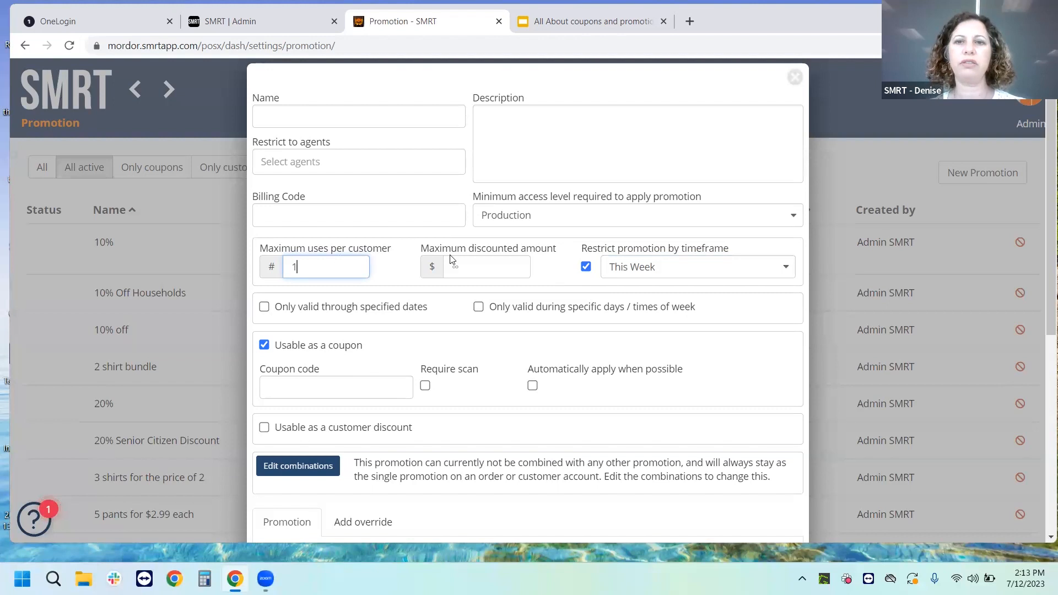
click(647, 267)
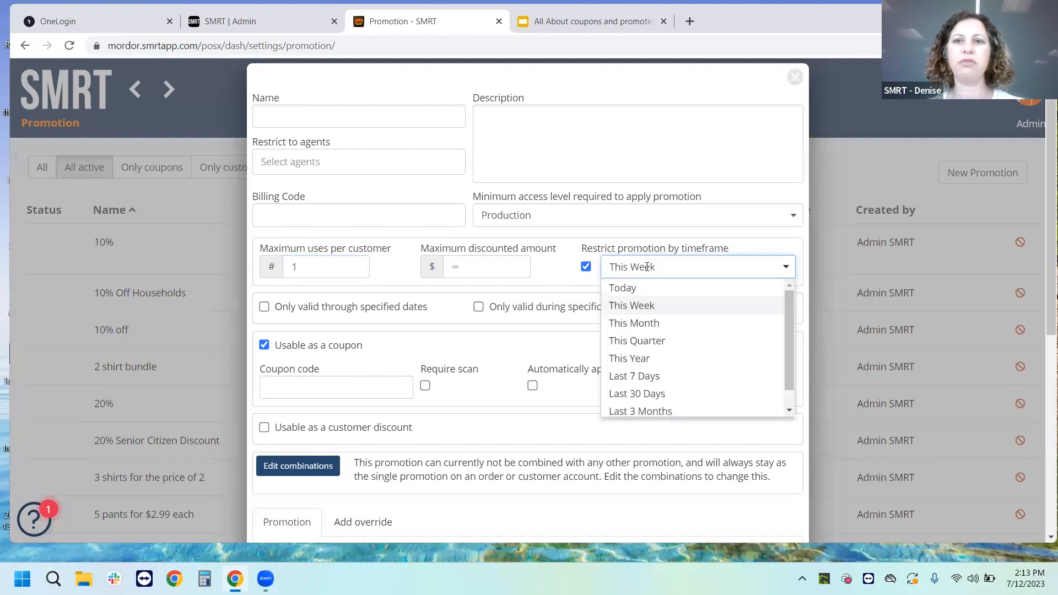
click(647, 267)
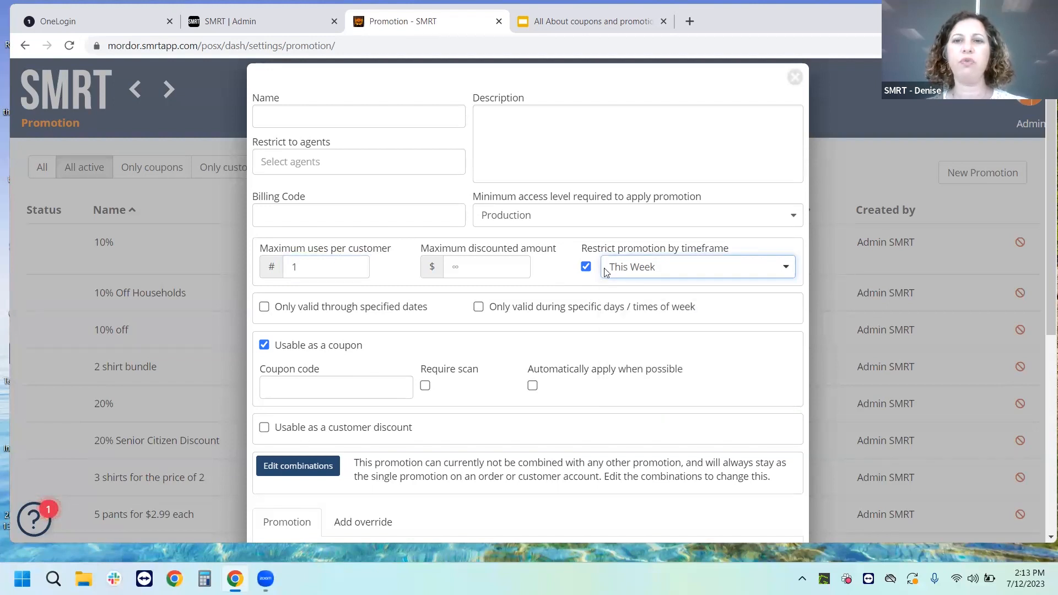
click(321, 261)
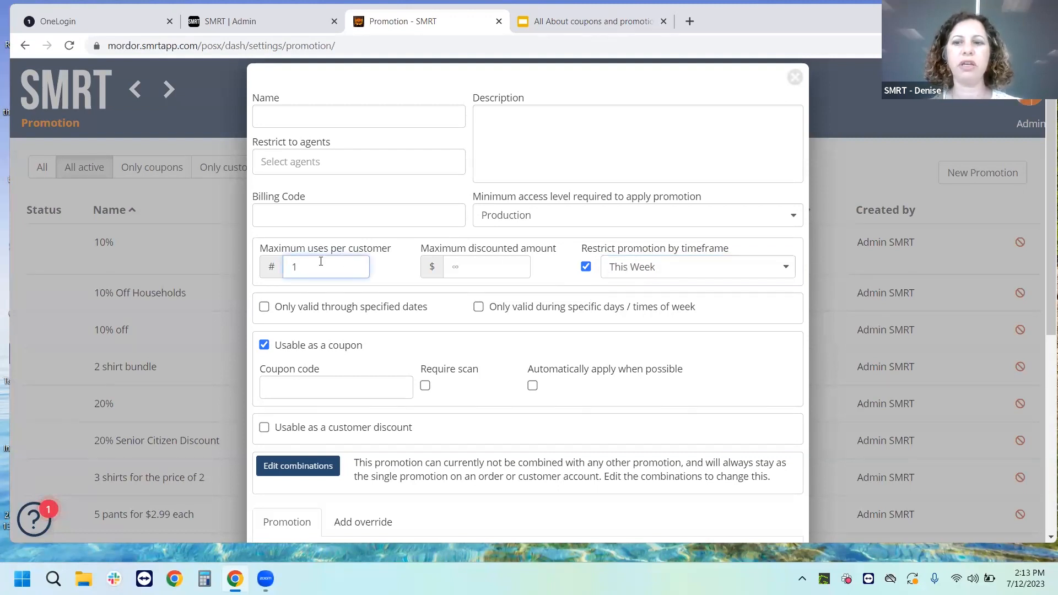
key(BackSpace)
click(586, 269)
click(586, 269)
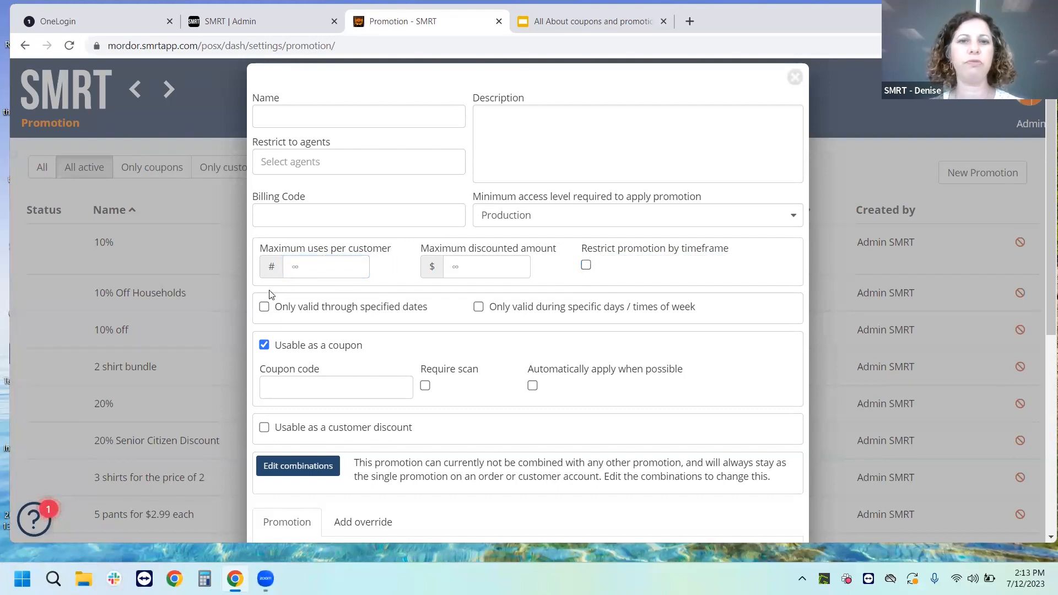
Try making the promotion valid only through specified dates, inspect the date range choices, and remove the restriction.
click(264, 308)
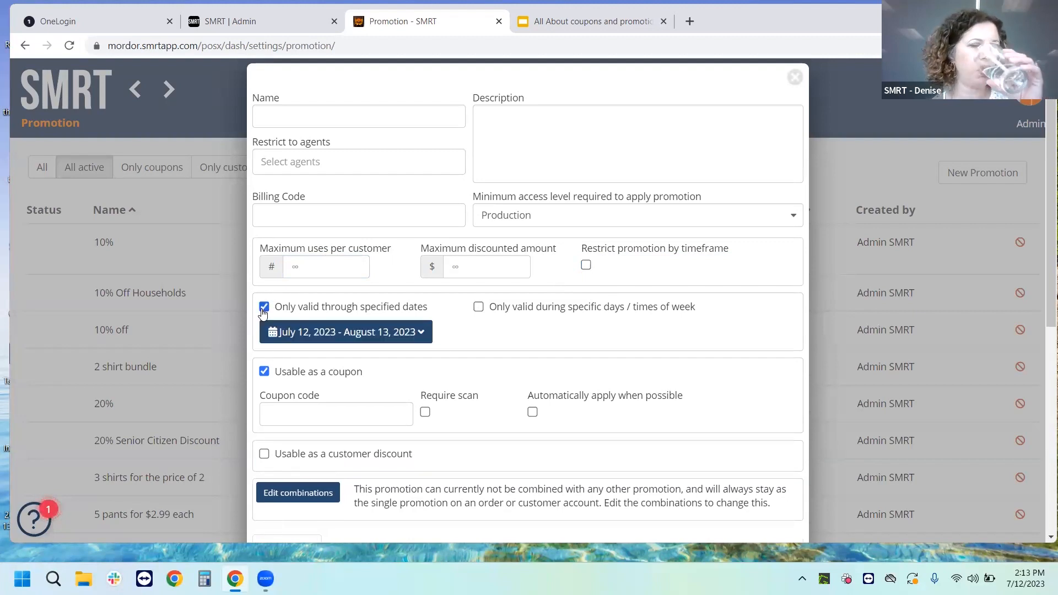
click(360, 338)
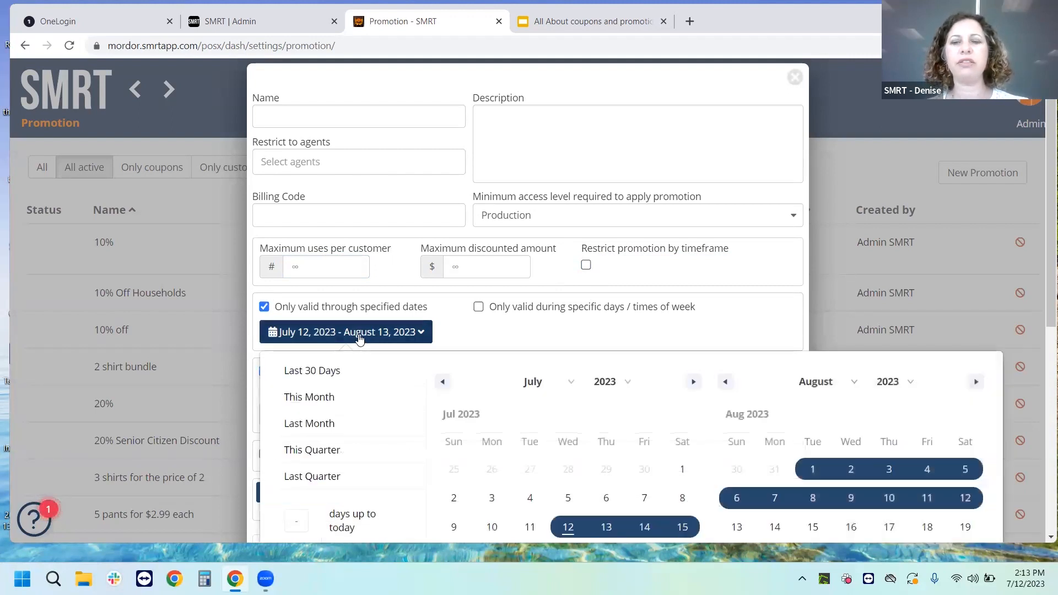
scroll(360, 338, down, 2)
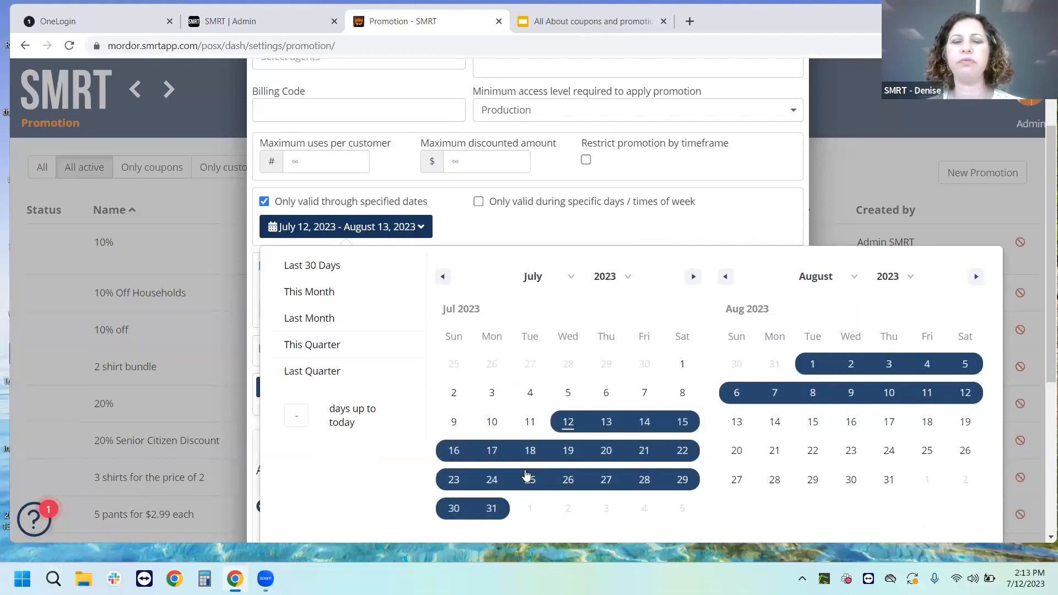
click(487, 236)
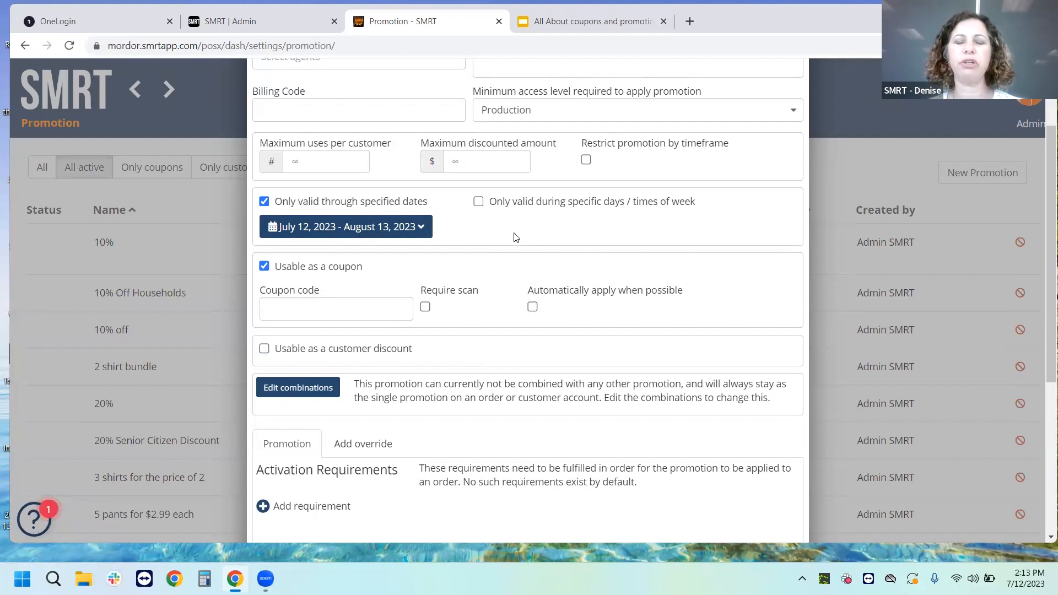
click(265, 202)
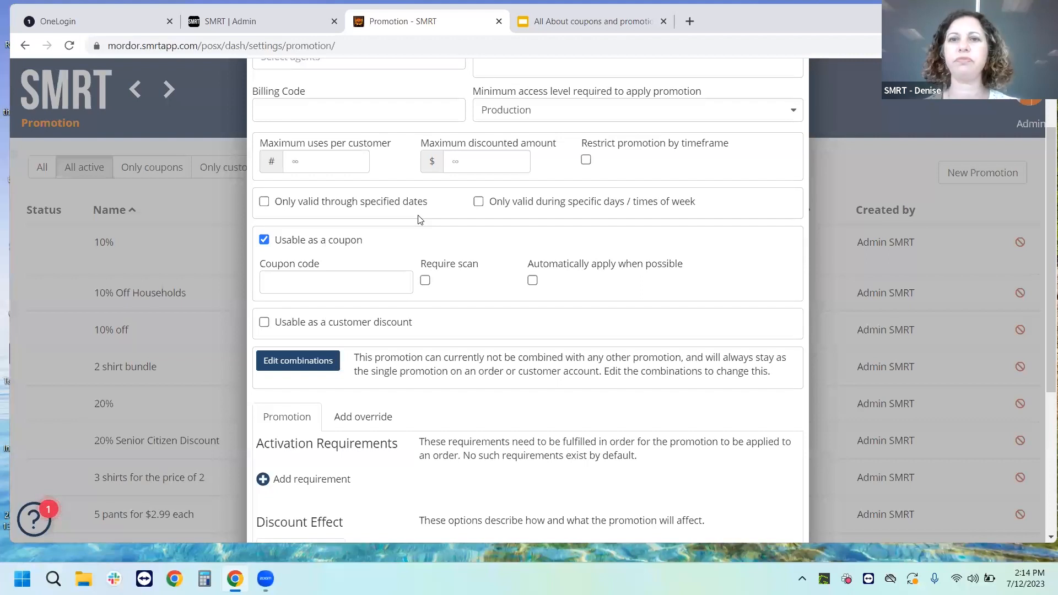
Try restricting the promotion to the This Month timeframe, and remove the restriction.
click(586, 161)
click(617, 163)
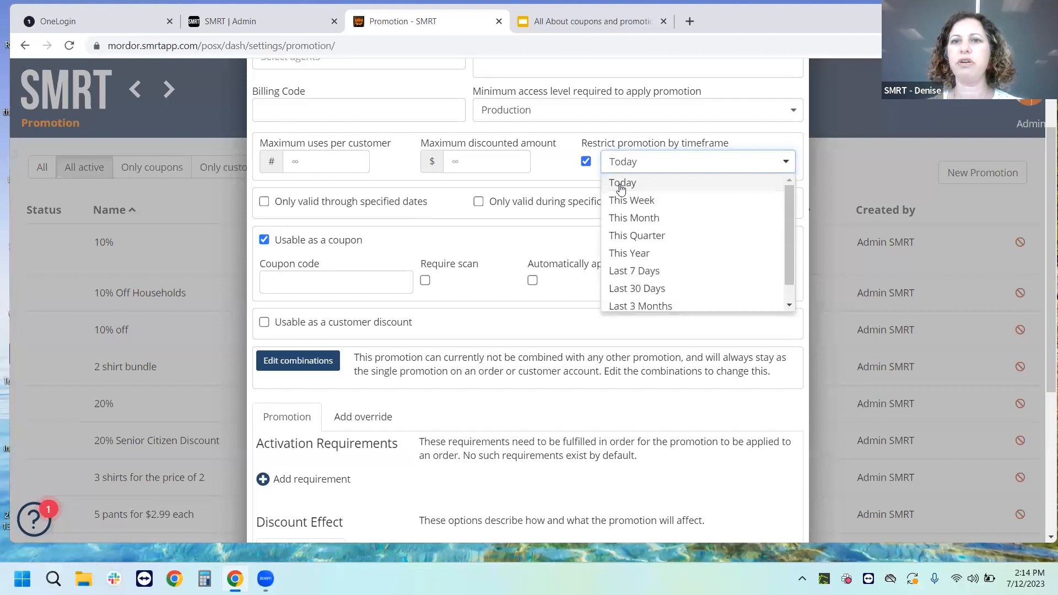
click(623, 219)
click(586, 162)
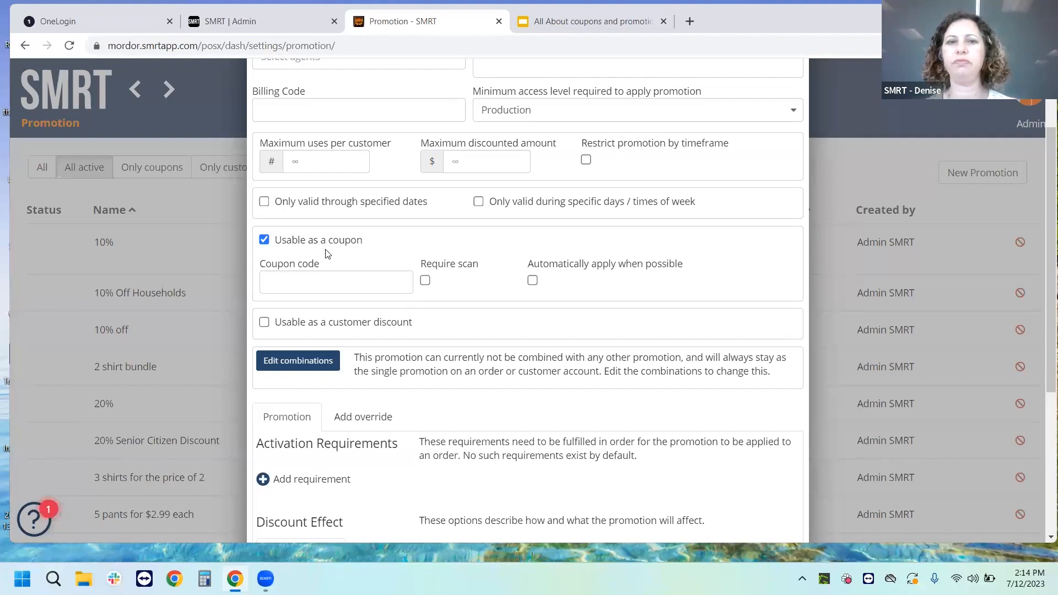
Set the promotion's coupon code to 123.
click(289, 282)
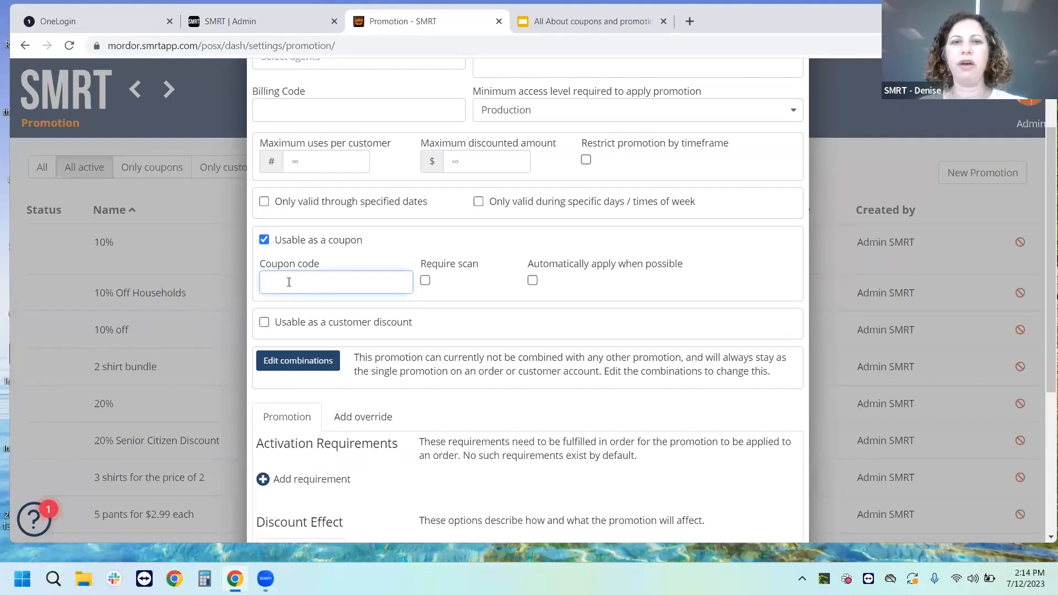
text(123)
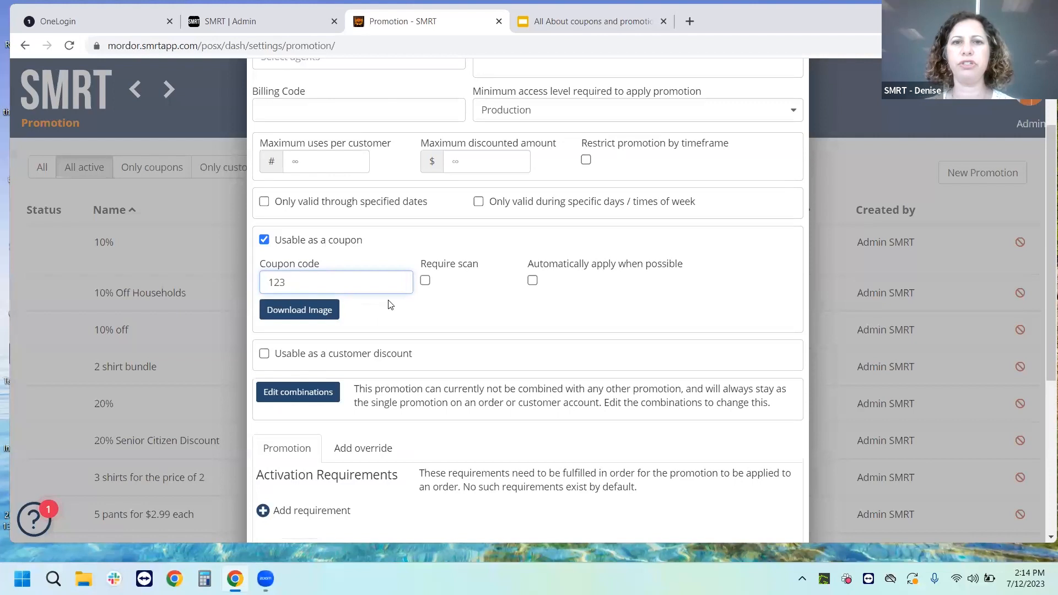
Try the coupon's Require scan and Automatically apply when possible options, switching each off again.
click(425, 282)
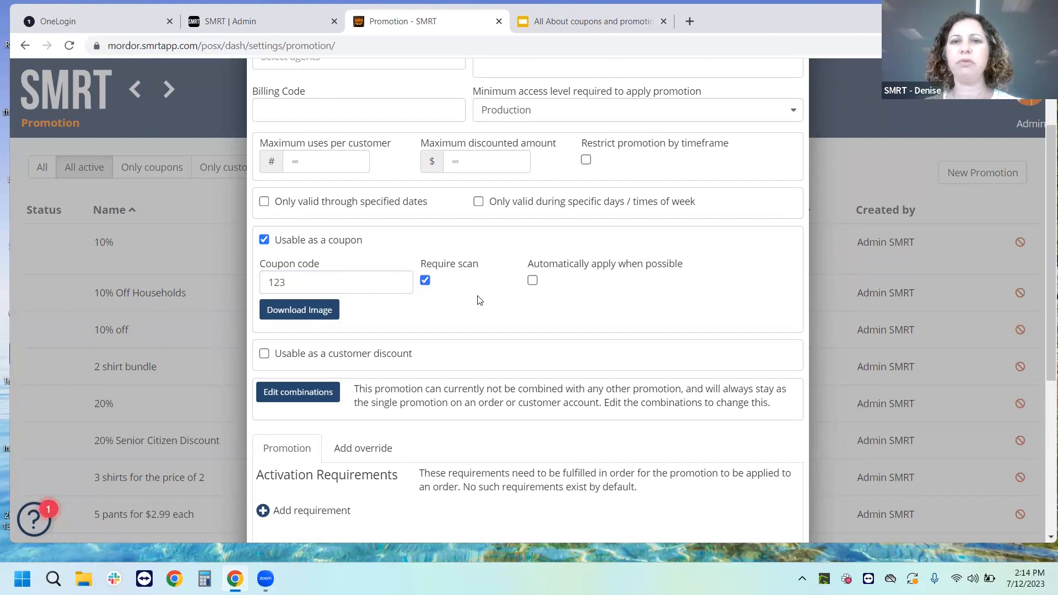
click(424, 281)
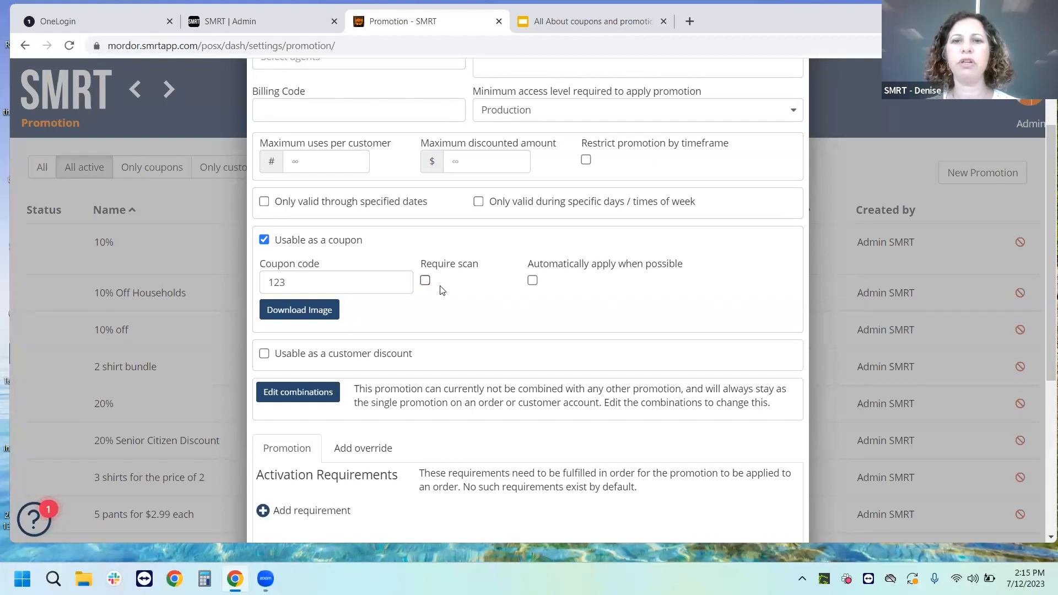
click(354, 285)
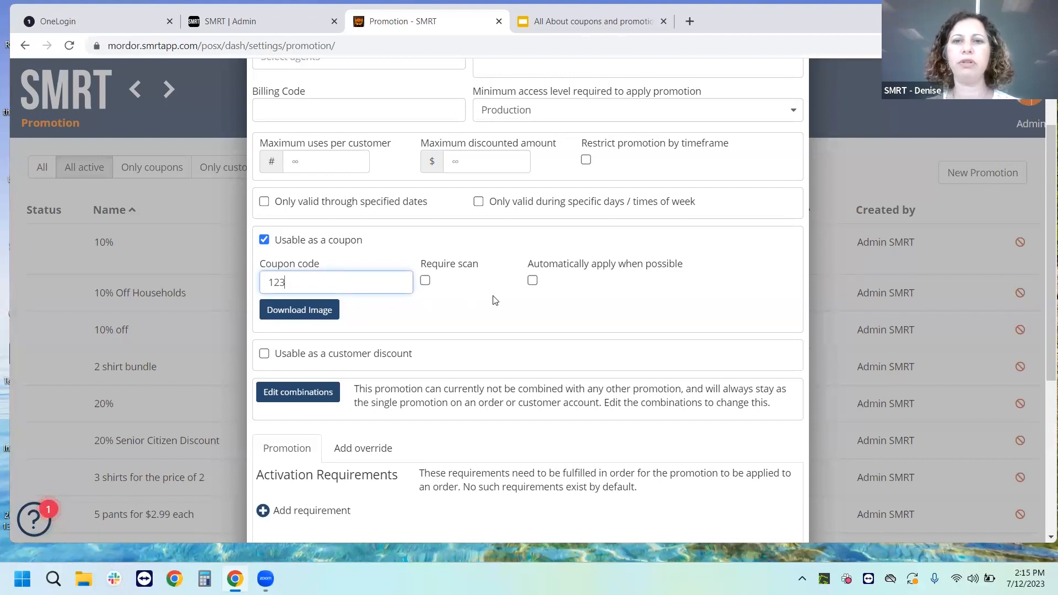
click(533, 281)
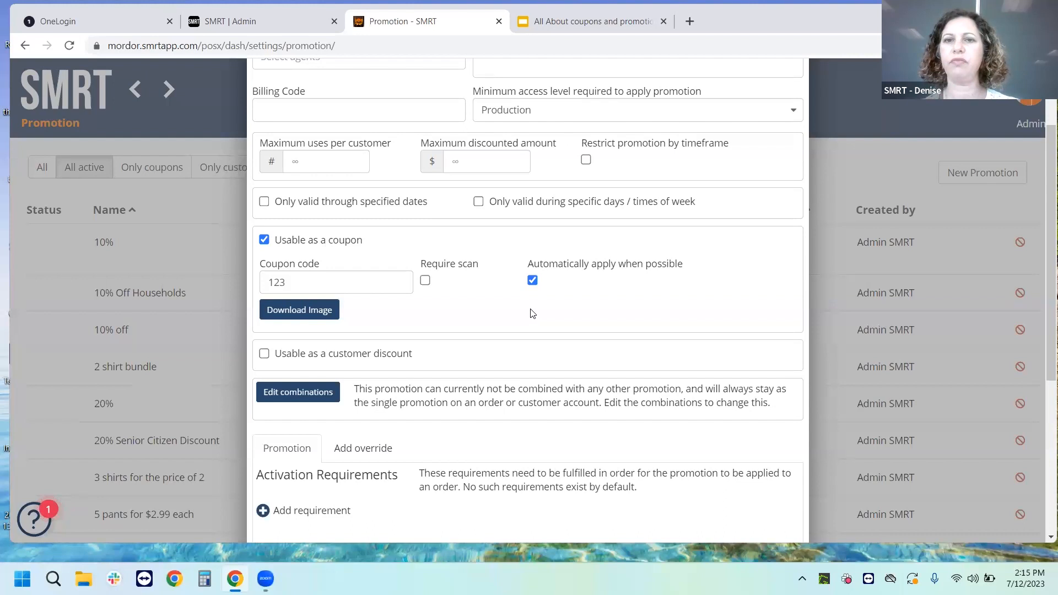
click(532, 280)
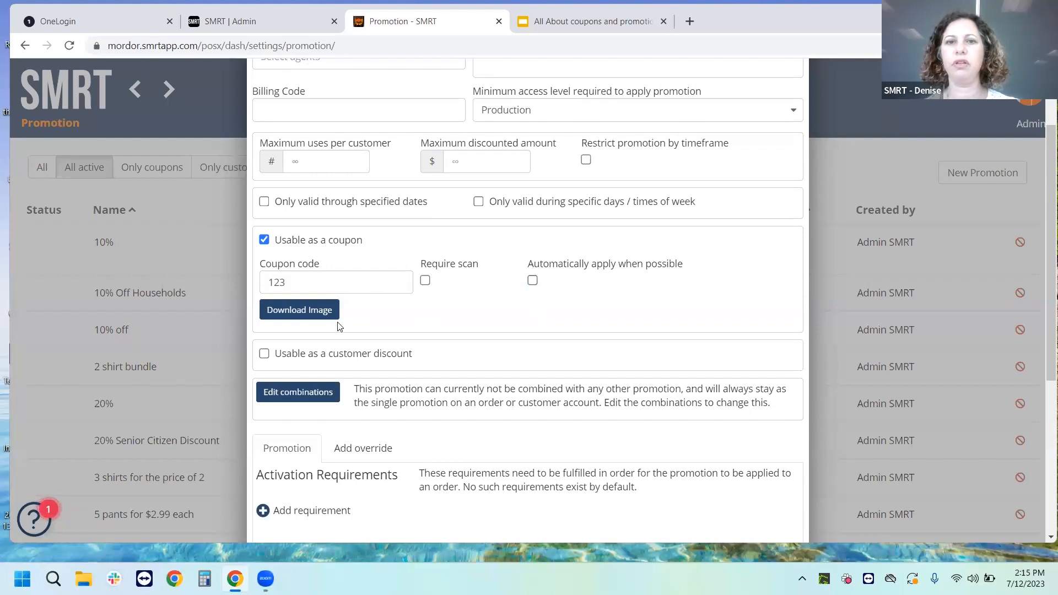
Make the promotion usable as a customer discount.
click(264, 353)
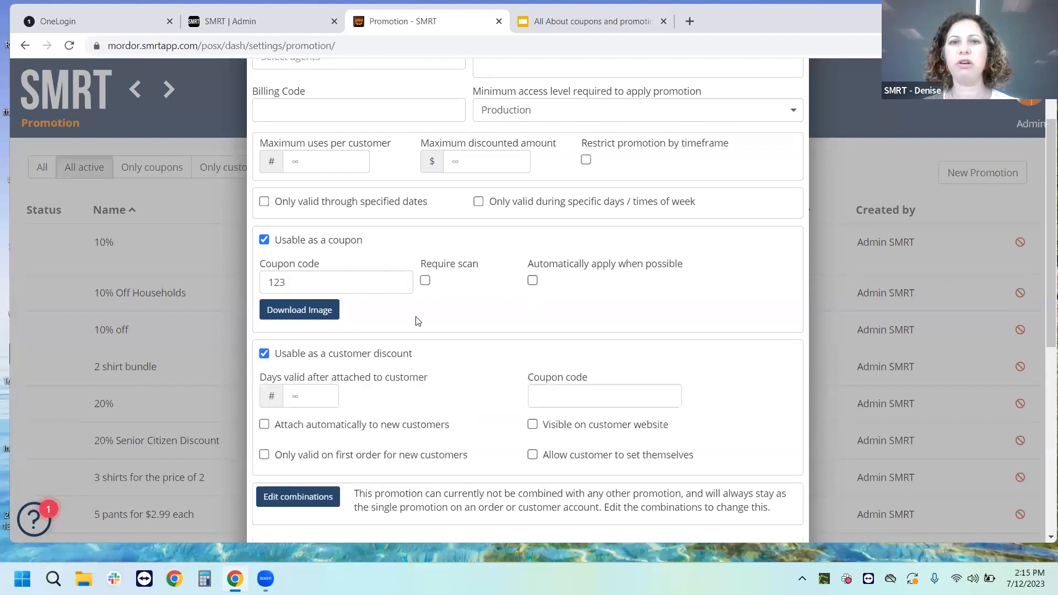
Try a validity of 25 days after the discount is attached to a customer, and clear the value again.
scroll(418, 322, down, 1)
click(304, 351)
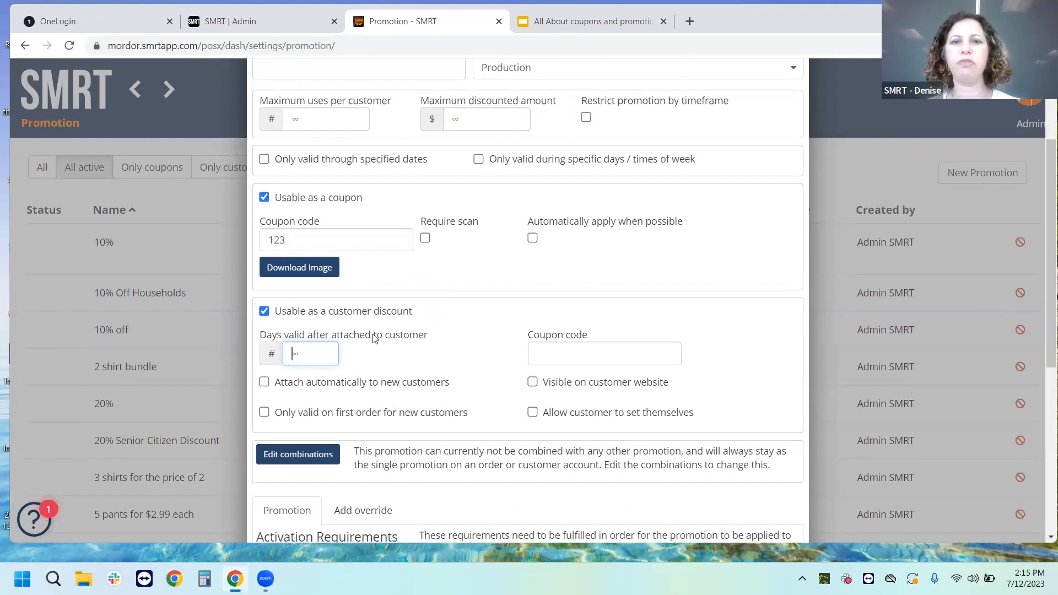
text(20)
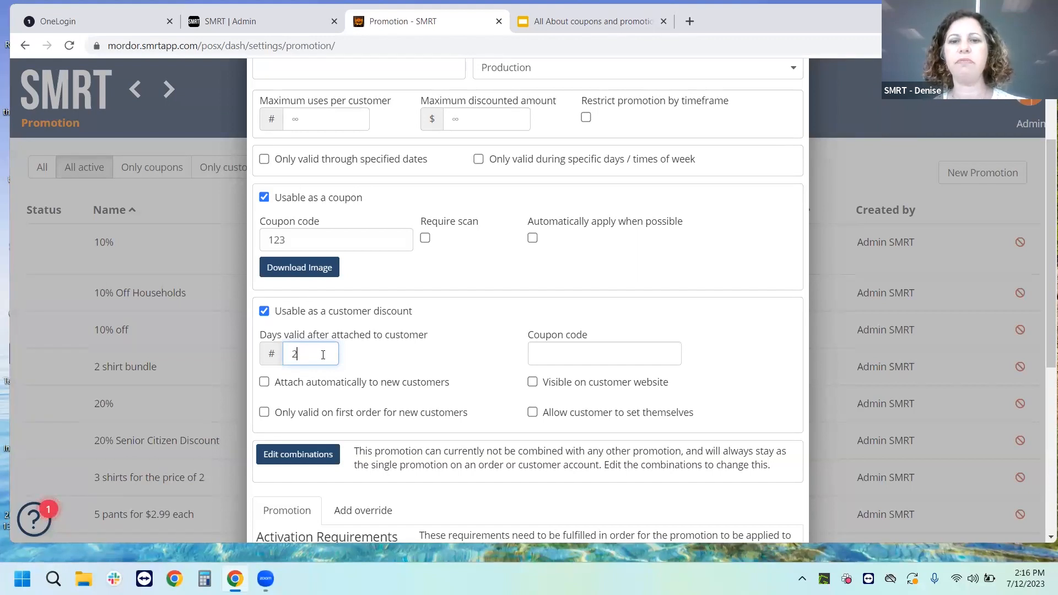
text(5)
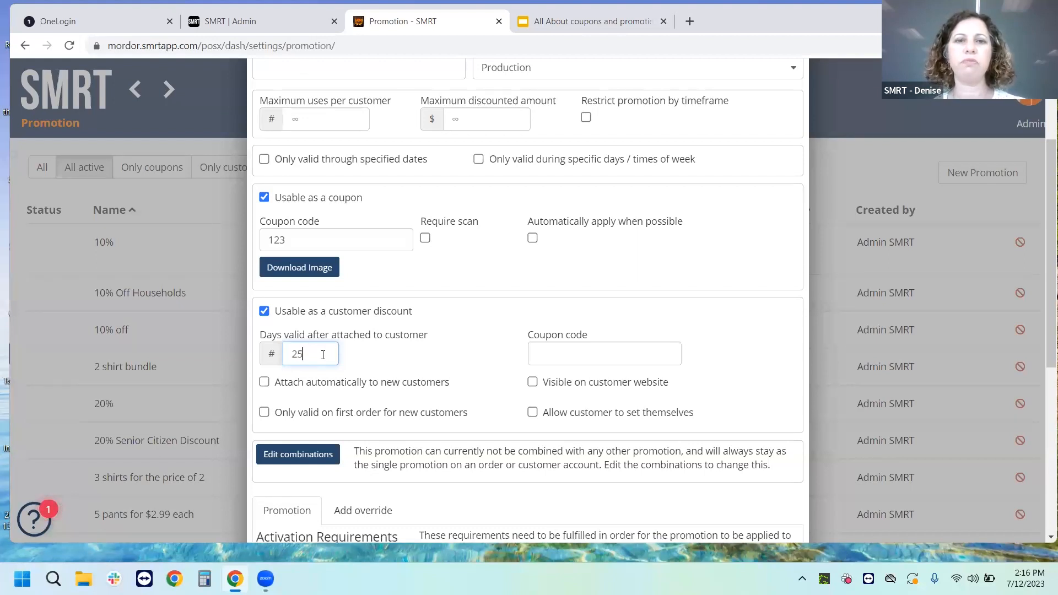
key(BackSpace)
key(BackSpace)
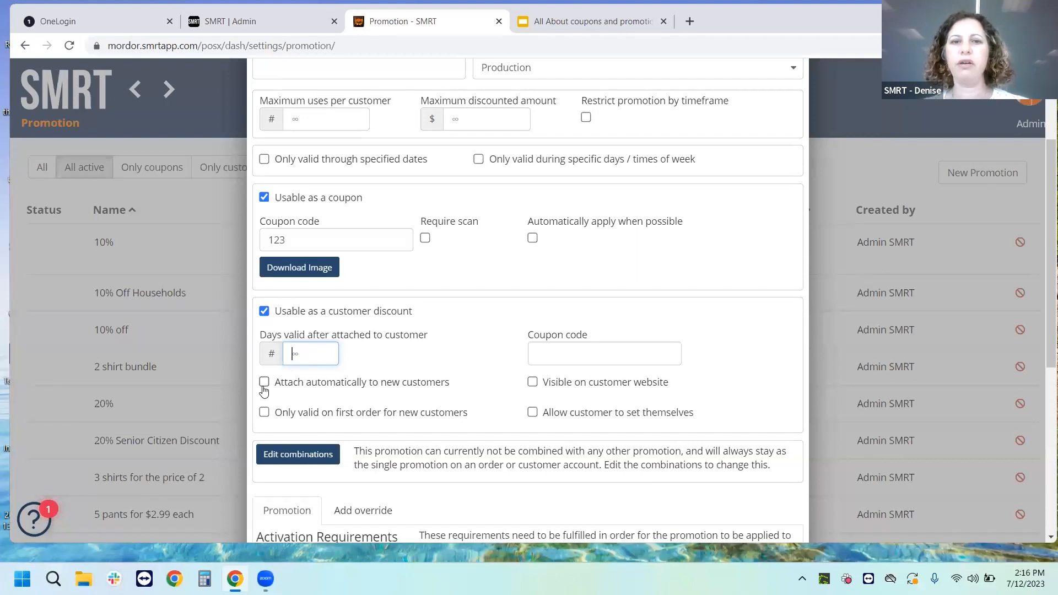
Attach the customer discount automatically to new customers and make it valid only on their first order.
scroll(283, 393, down, 1)
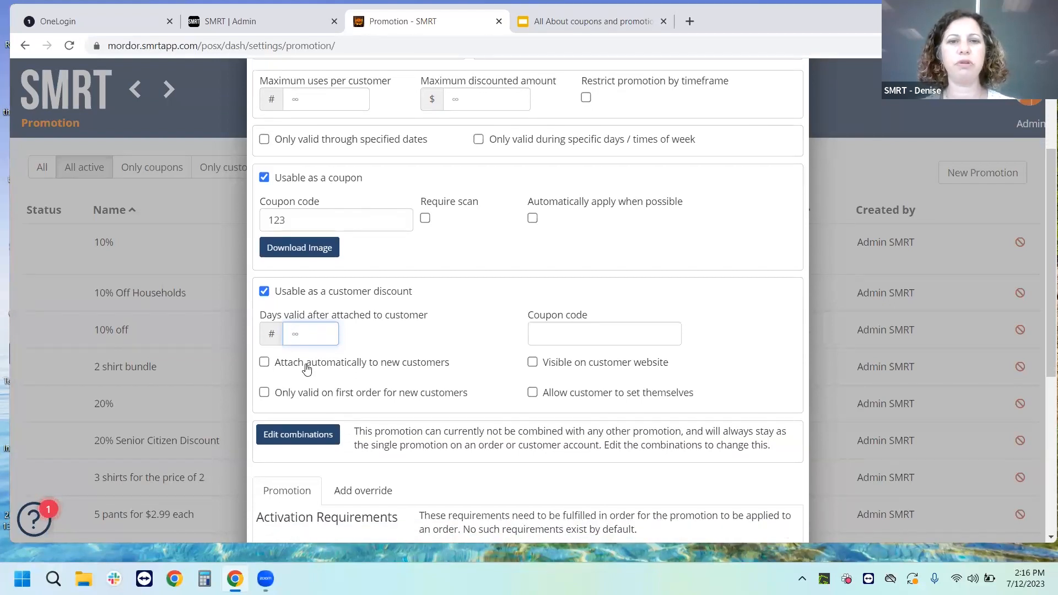
click(264, 362)
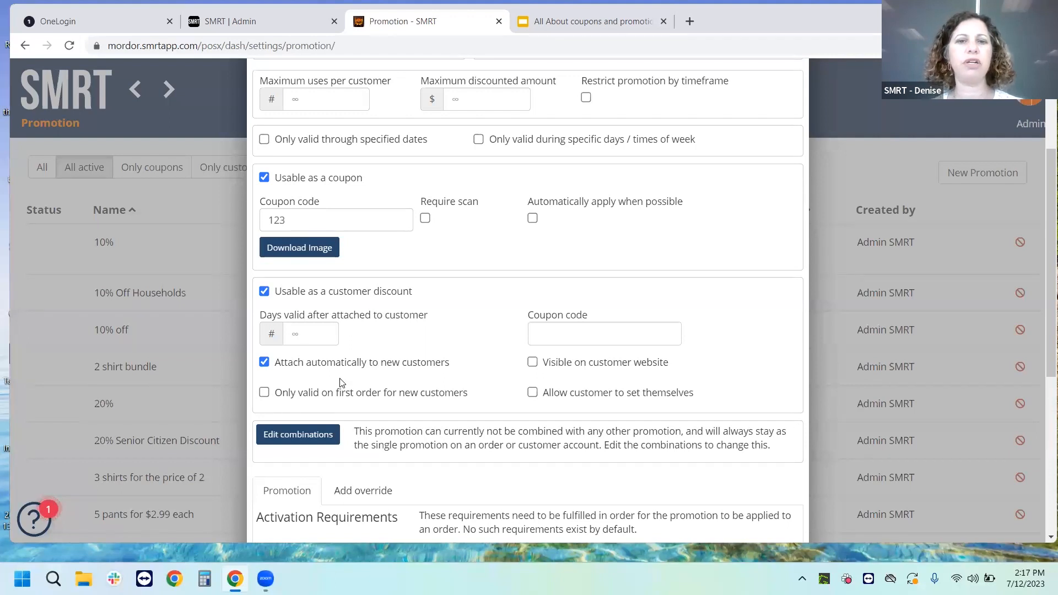
click(265, 363)
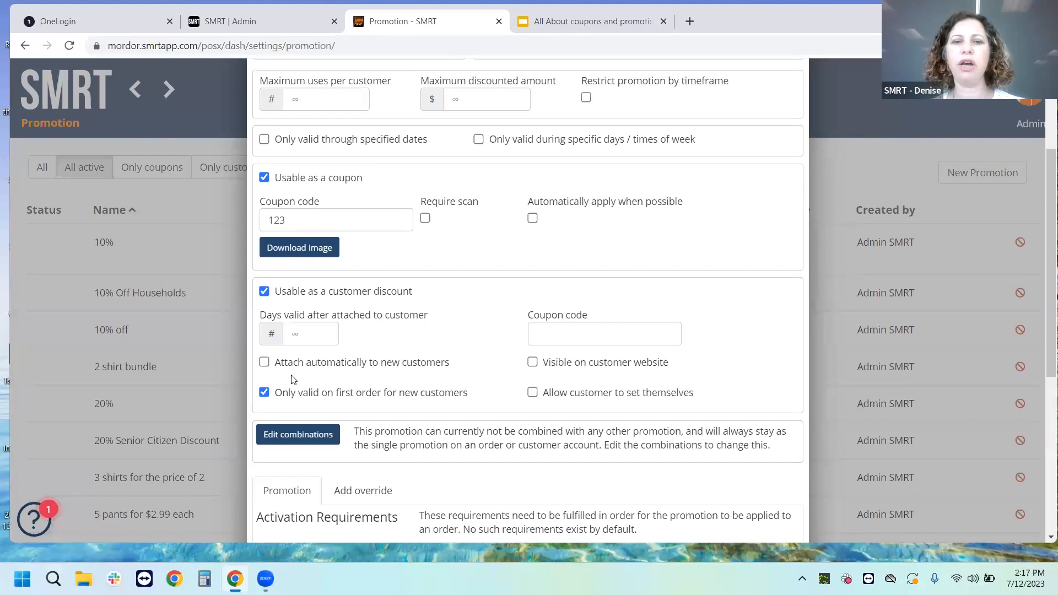
click(264, 363)
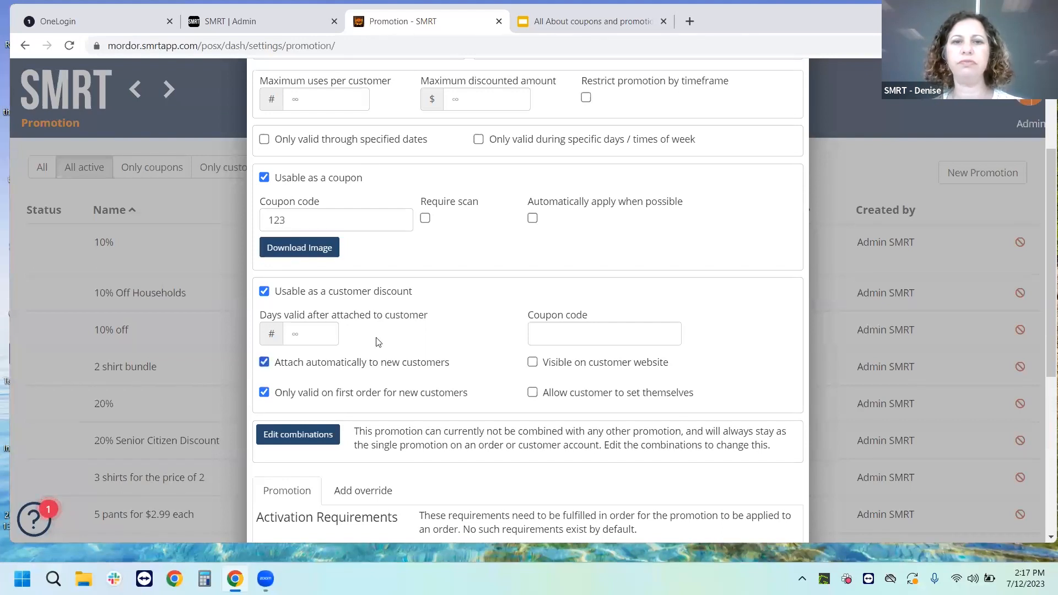
Give the customer discount the coupon code 123, make it visible on the customer website and allow customers to set it themselves.
click(542, 340)
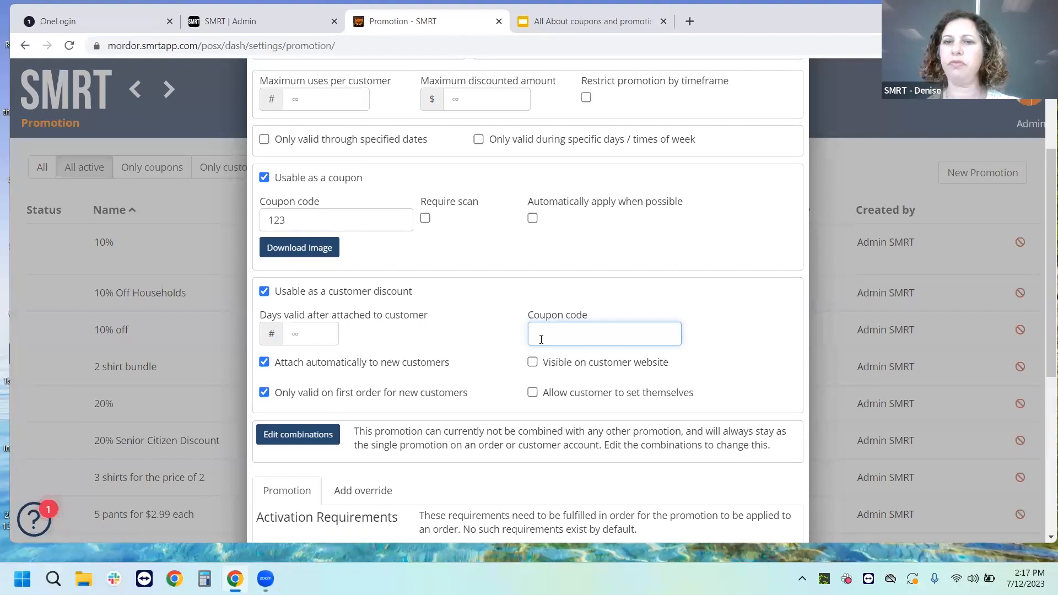
text(123)
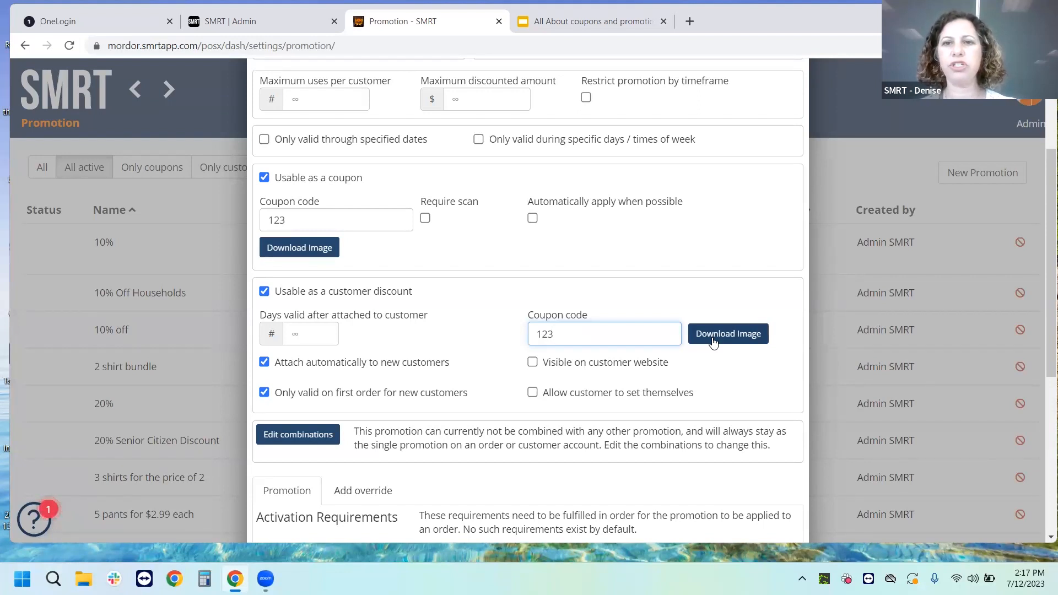
click(532, 365)
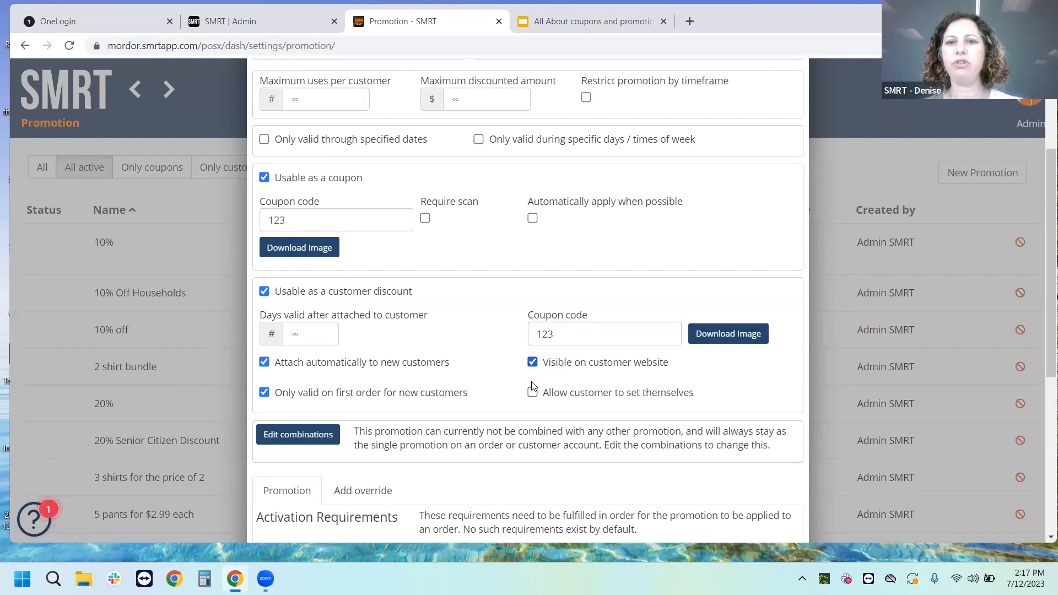
click(532, 394)
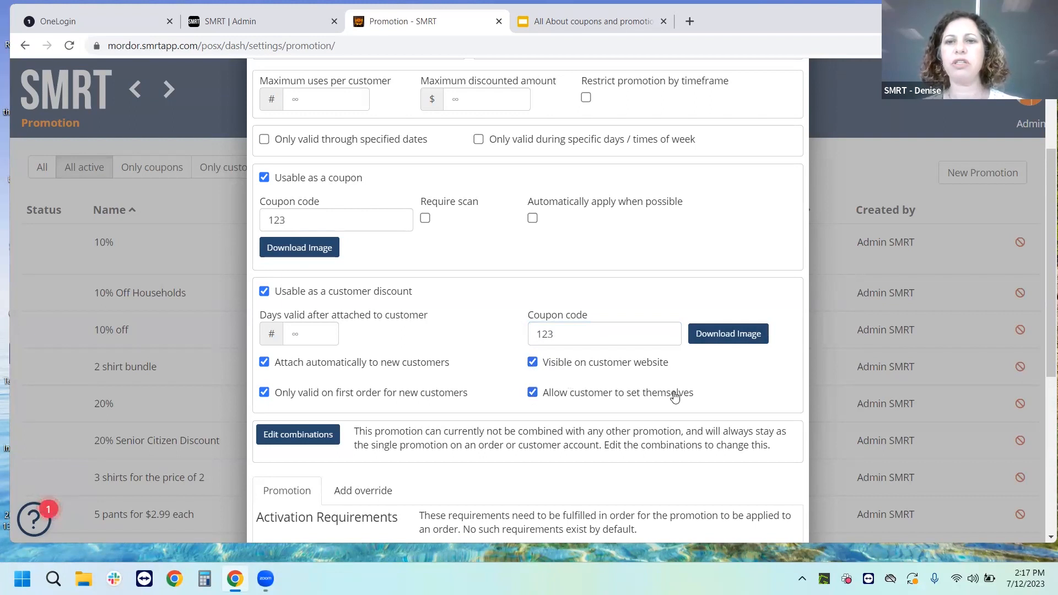
Clear the coupon code in the Usable as a coupon settings, keeping 123 only for the customer discount.
double_click(561, 333)
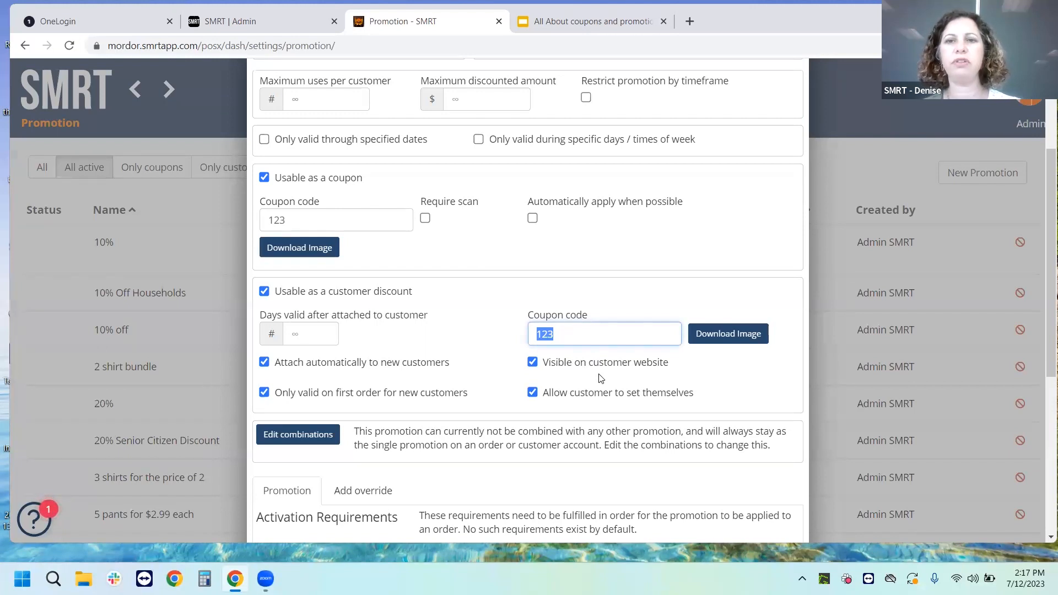
click(571, 337)
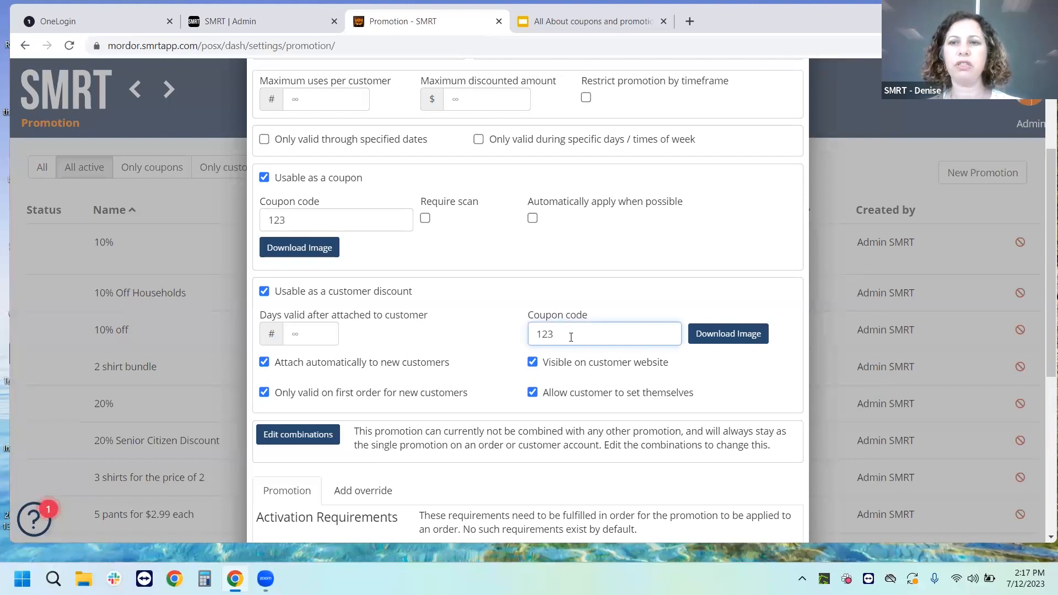
double_click(563, 335)
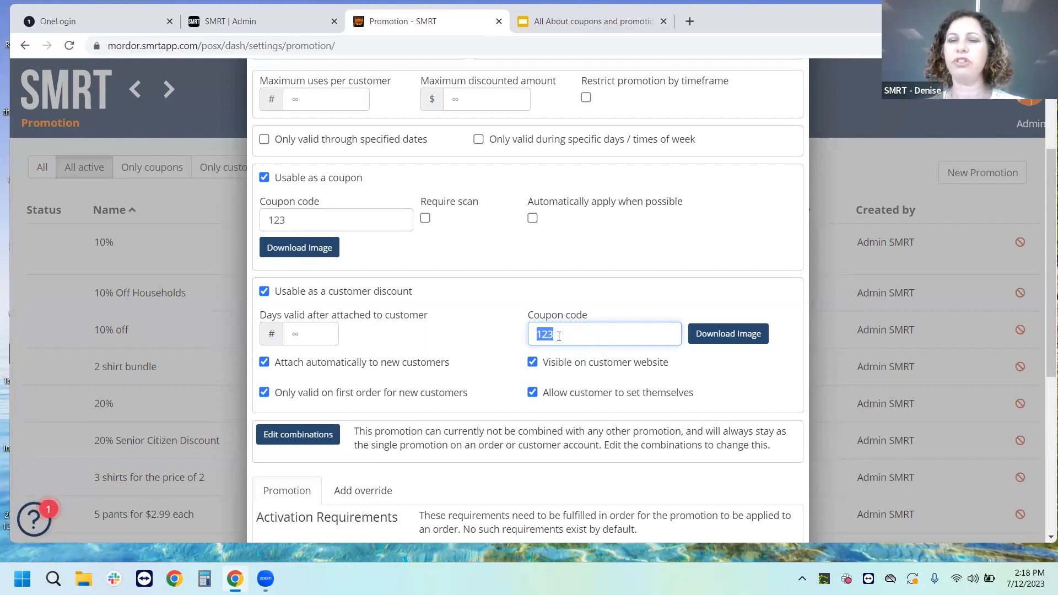
click(572, 337)
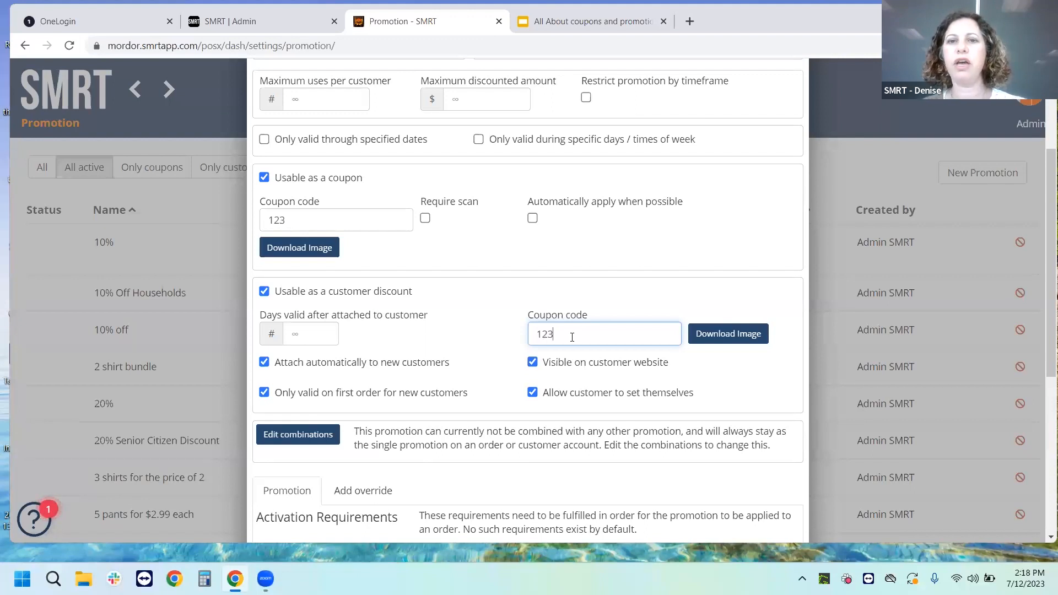
double_click(342, 221)
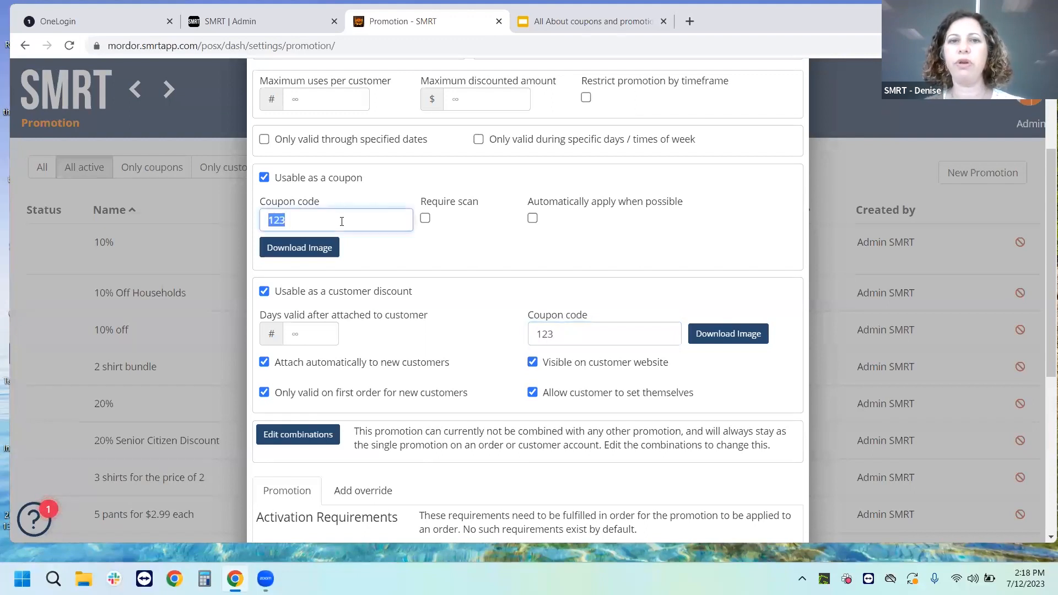
key(BackSpace)
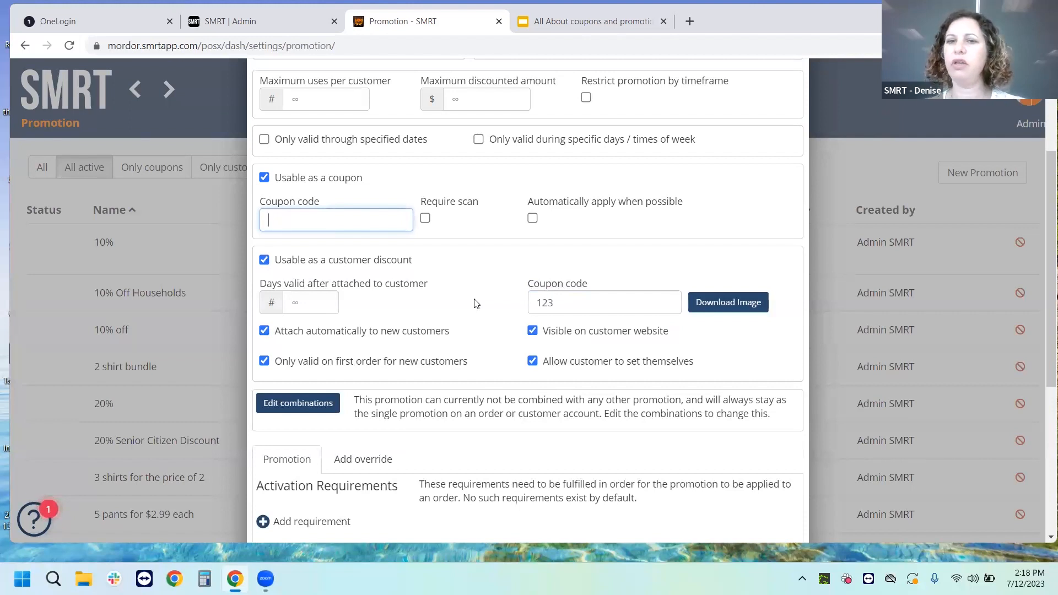
Open the promotion's combination settings and review the customer discounts and coupons it could be combined with.
scroll(438, 298, down, 2)
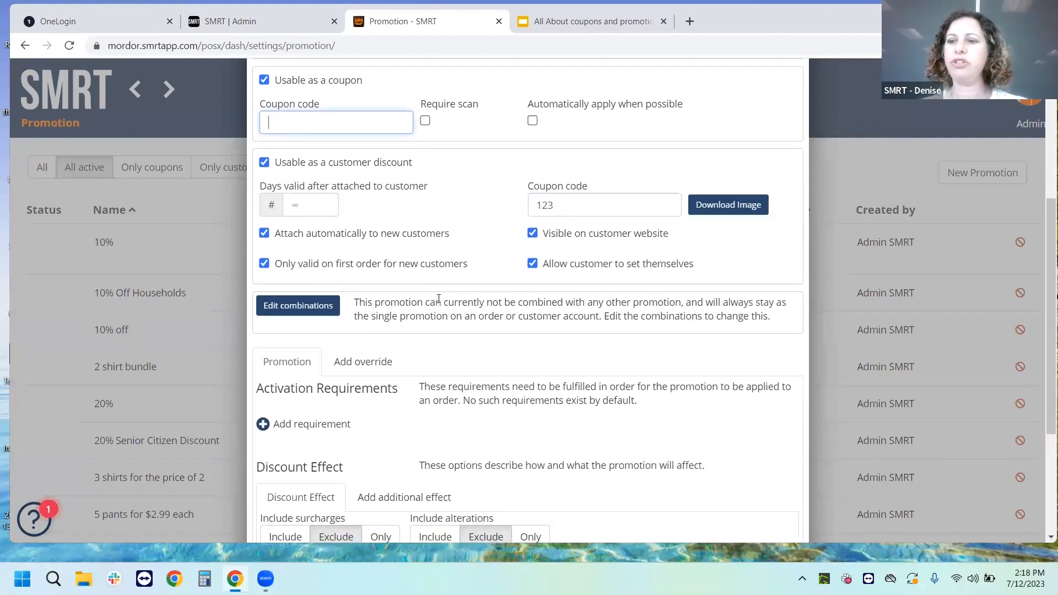
click(302, 309)
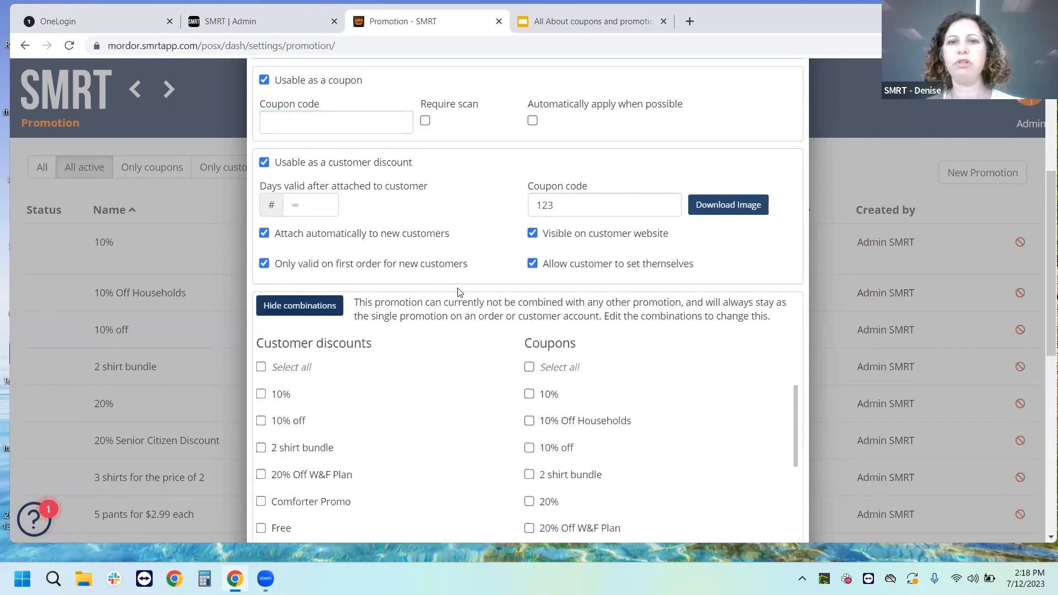
scroll(458, 292, down, 2)
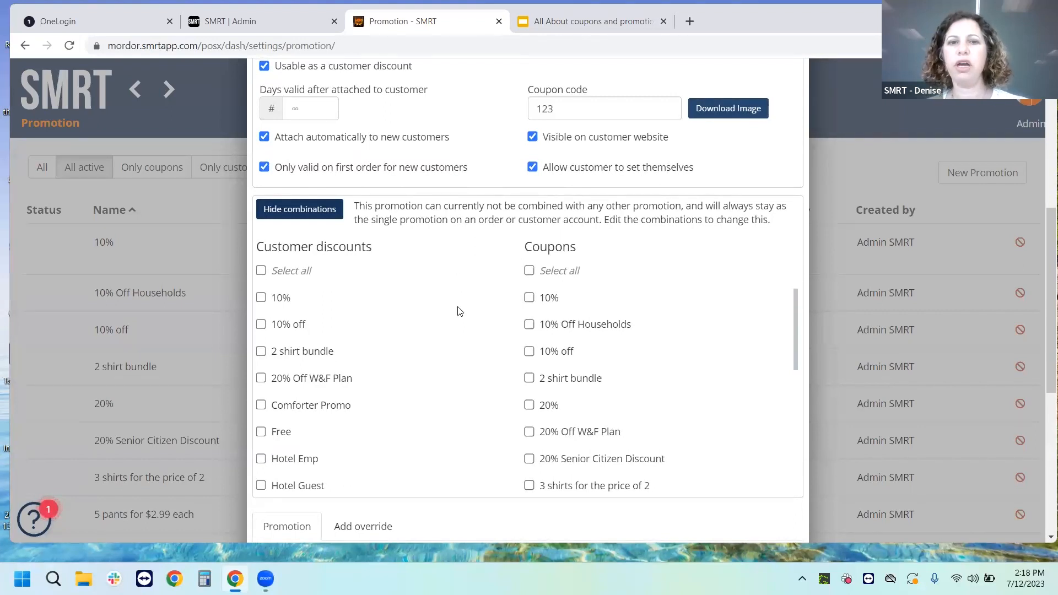
scroll(460, 311, down, 2)
scroll(459, 311, up, 2)
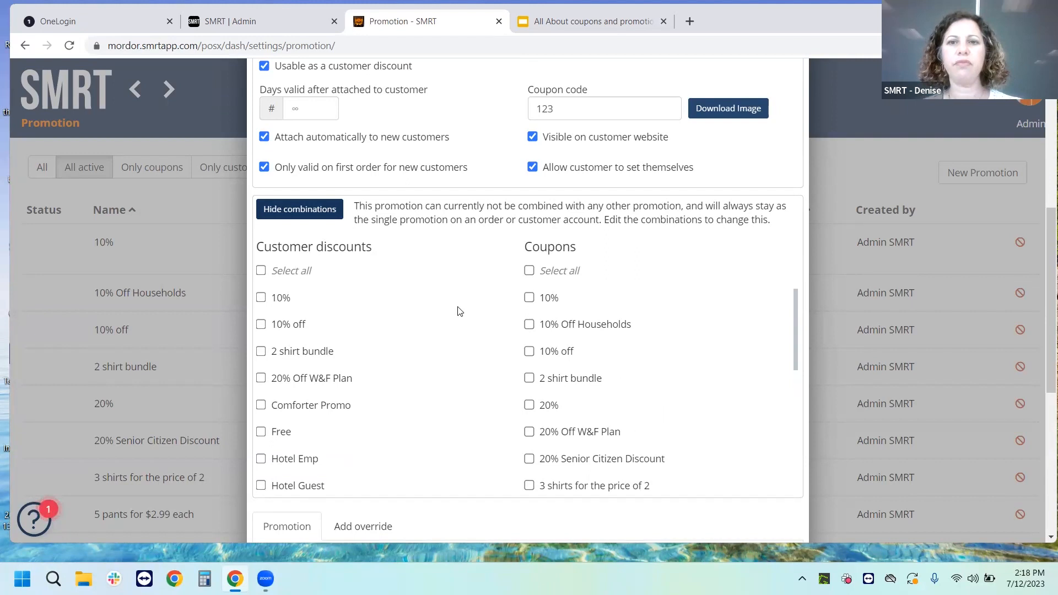
scroll(460, 312, up, 2)
scroll(459, 311, down, 2)
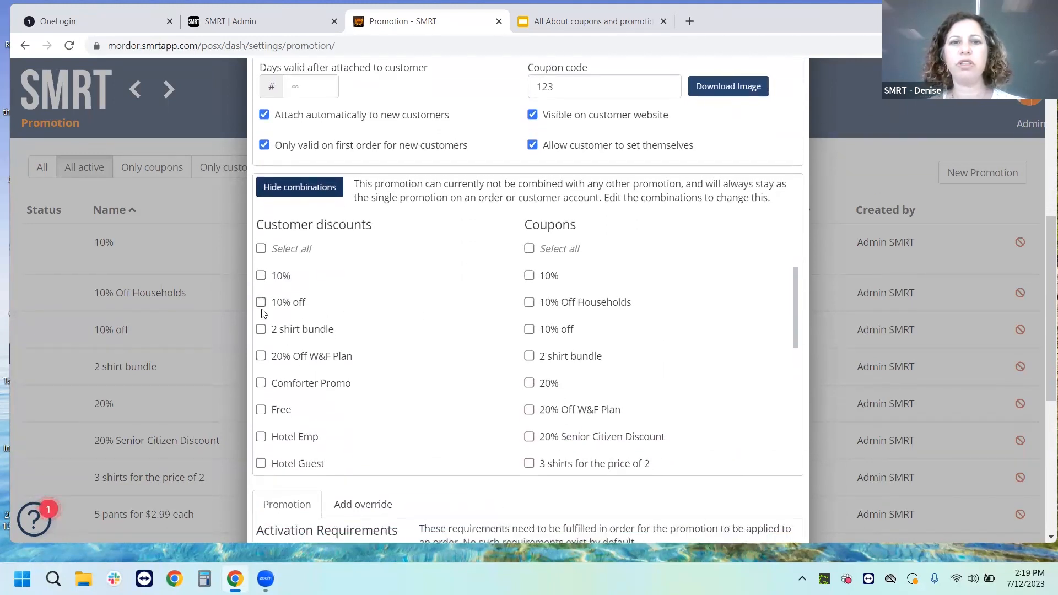
Try combining the promotion with the 2 shirt bundle, 20% Off W&F Plan and Comforter Promo customer discounts, and clear the selections.
click(262, 331)
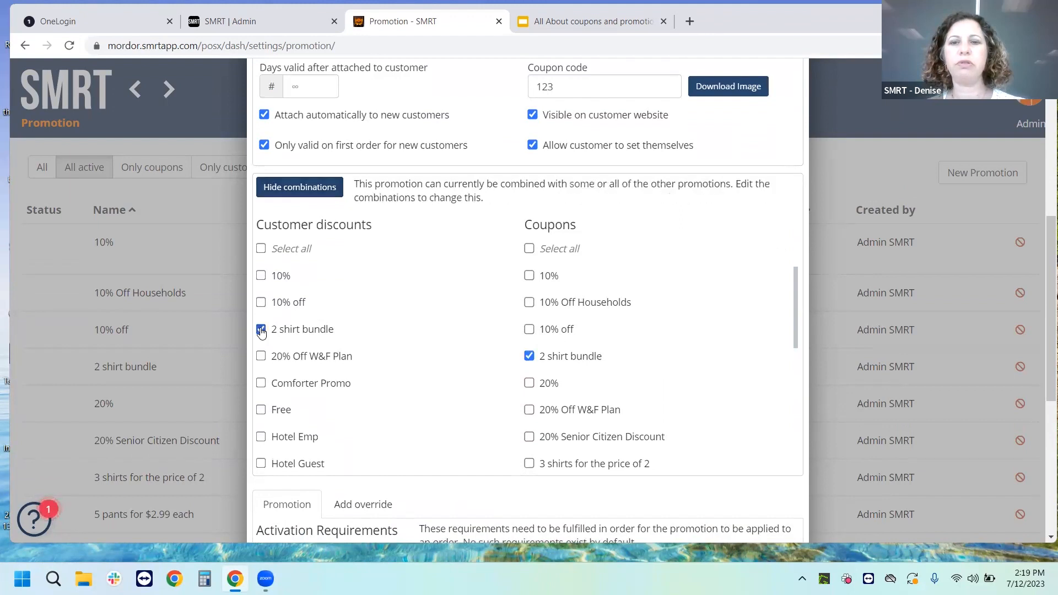
click(262, 357)
click(262, 384)
click(261, 249)
click(261, 249)
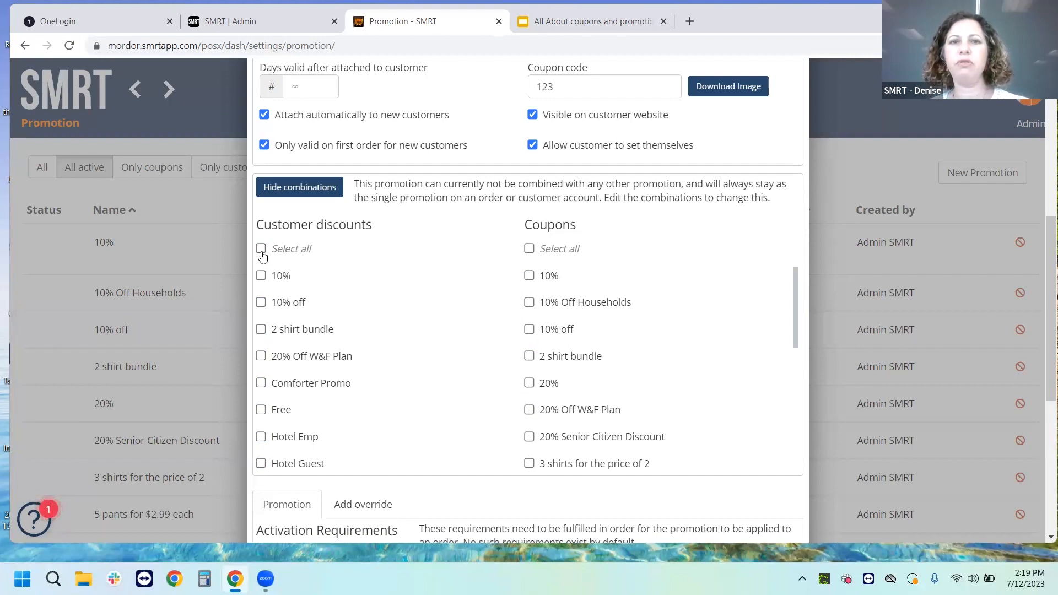
Try allowing combination with all customer discounts and all coupons, and deselect everything in both lists again.
scroll(342, 310, down, 2)
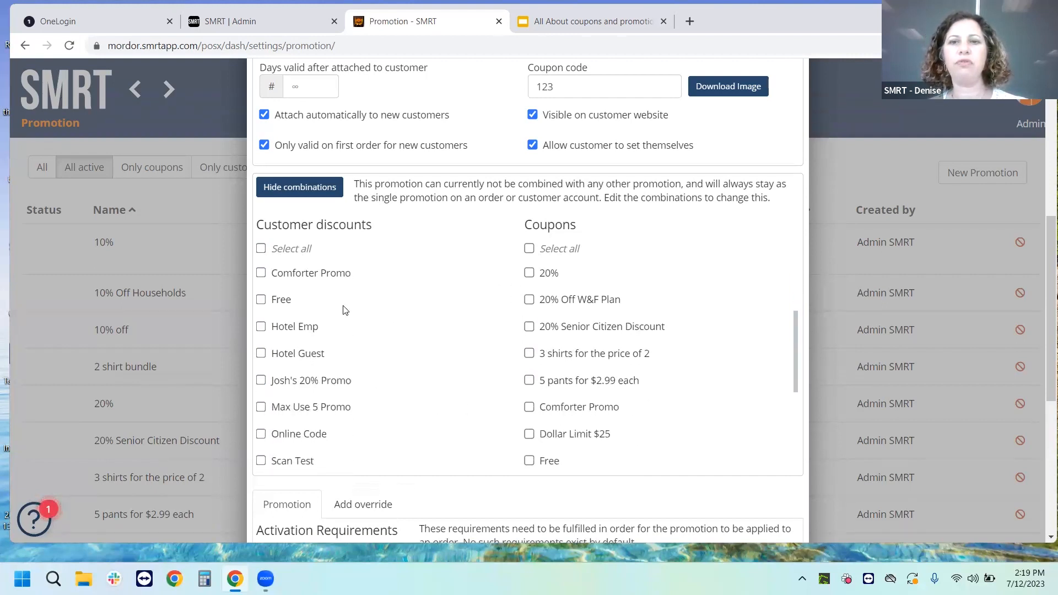
scroll(342, 310, up, 2)
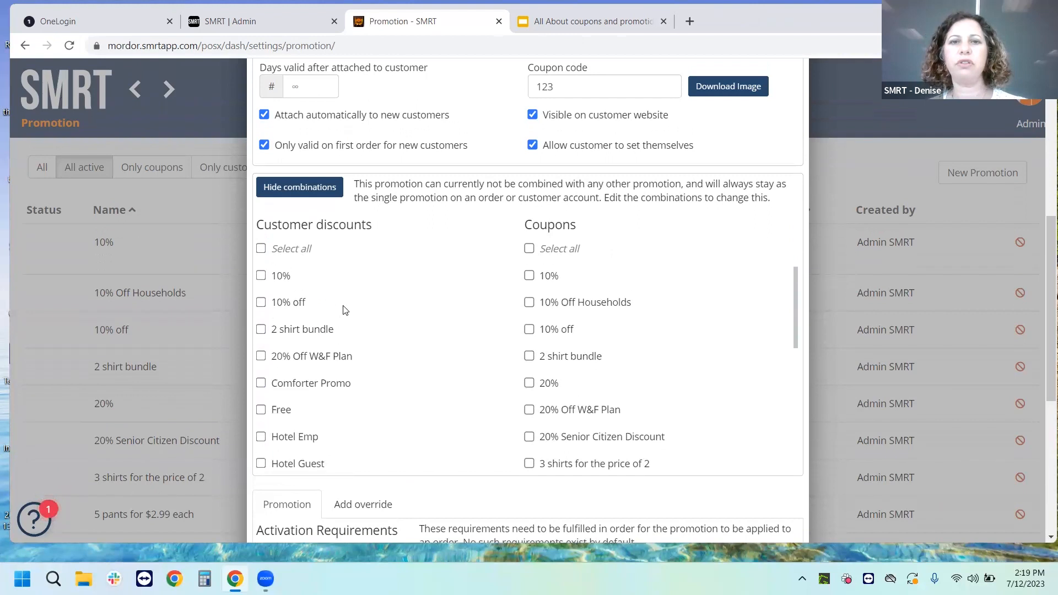
click(261, 254)
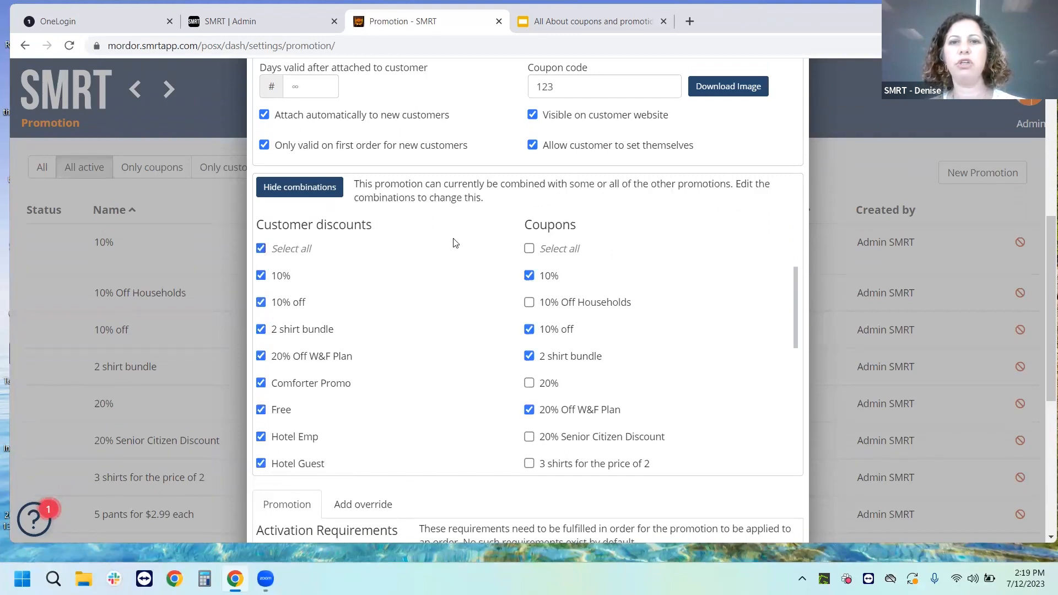
click(530, 254)
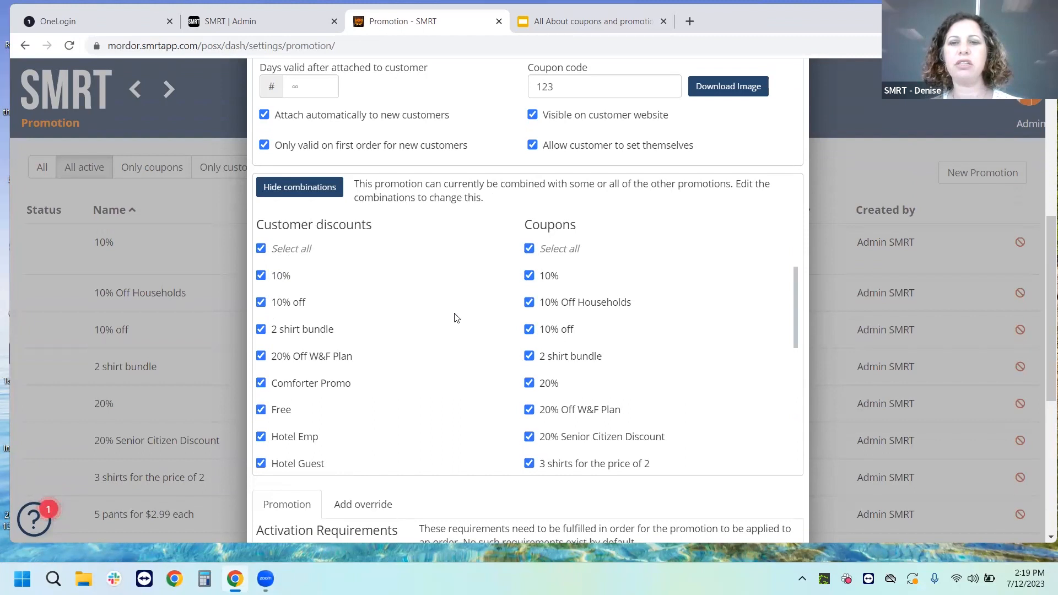
scroll(455, 318, down, 2)
scroll(455, 318, up, 2)
click(261, 256)
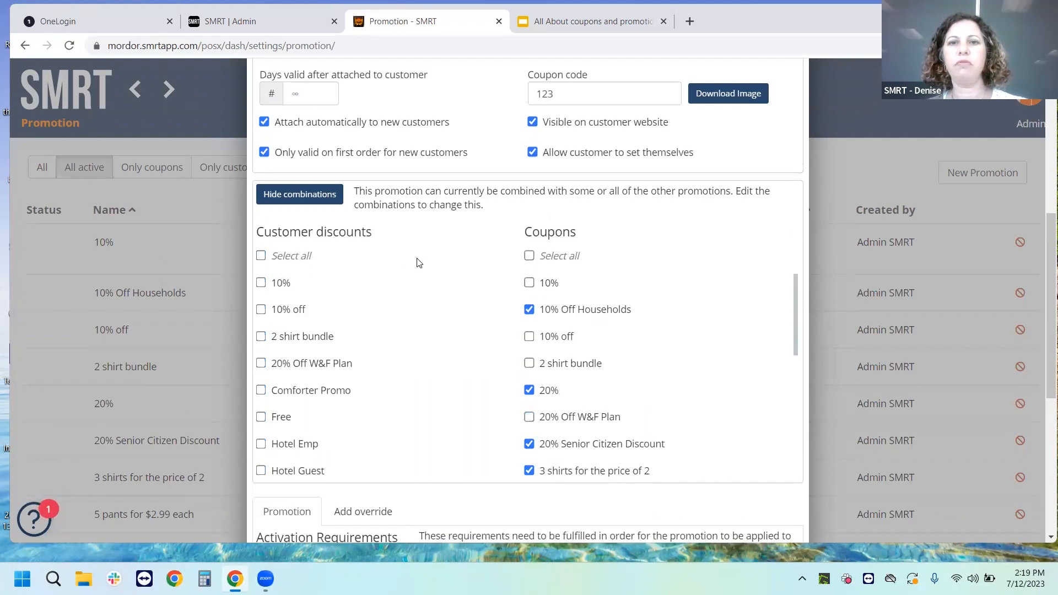
click(528, 256)
click(529, 256)
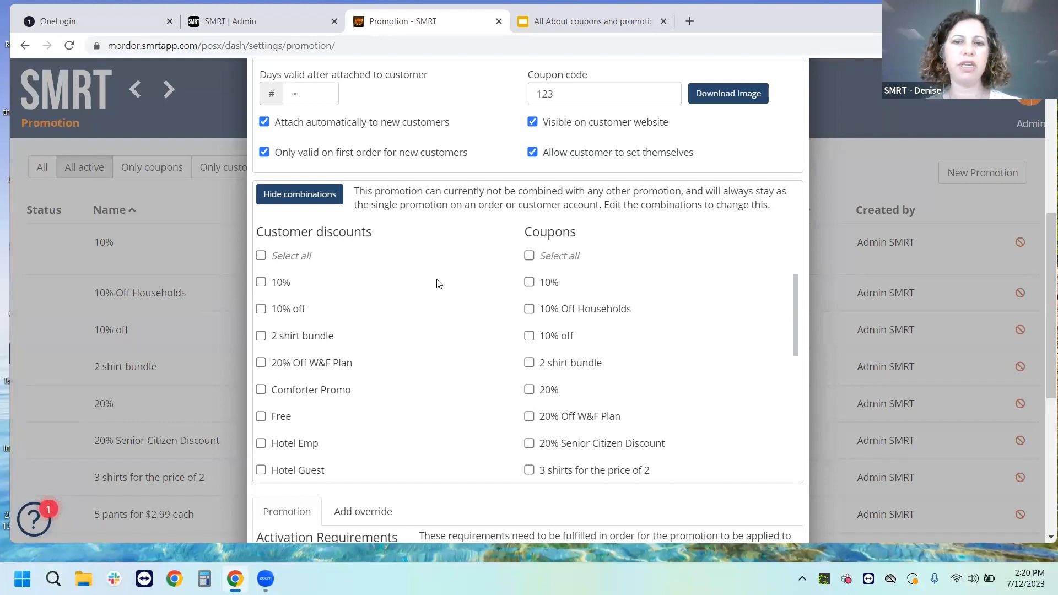
Hide the combination lists and view the activation requirements and discount effect settings.
click(295, 195)
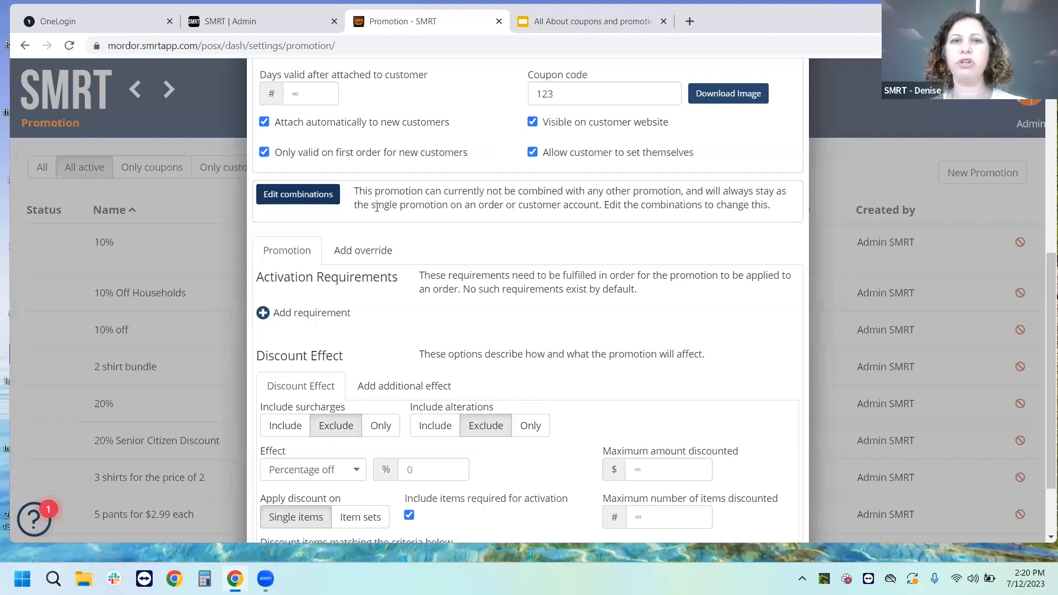
click(317, 202)
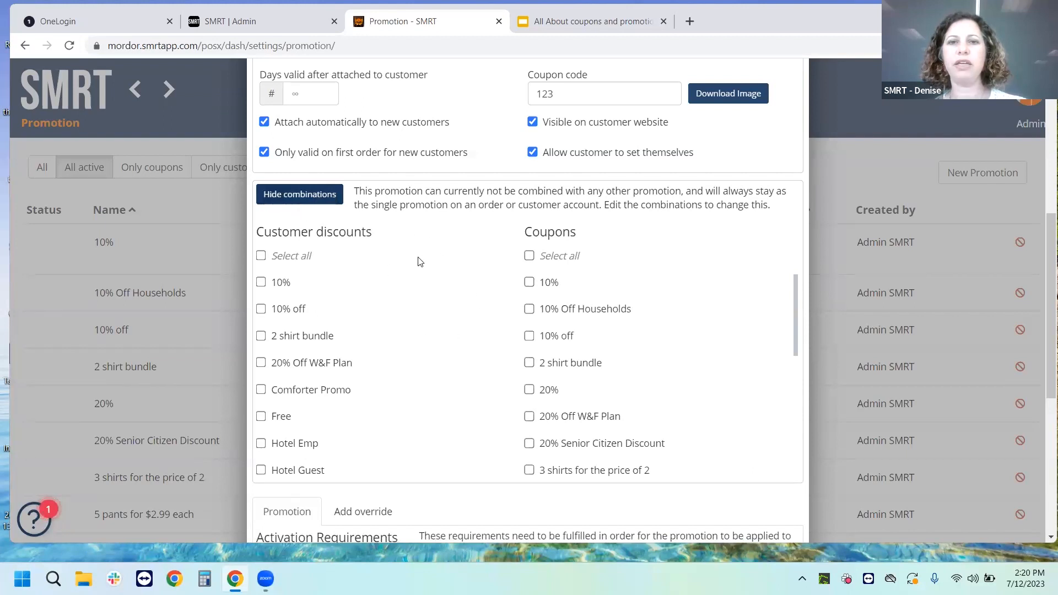
click(304, 199)
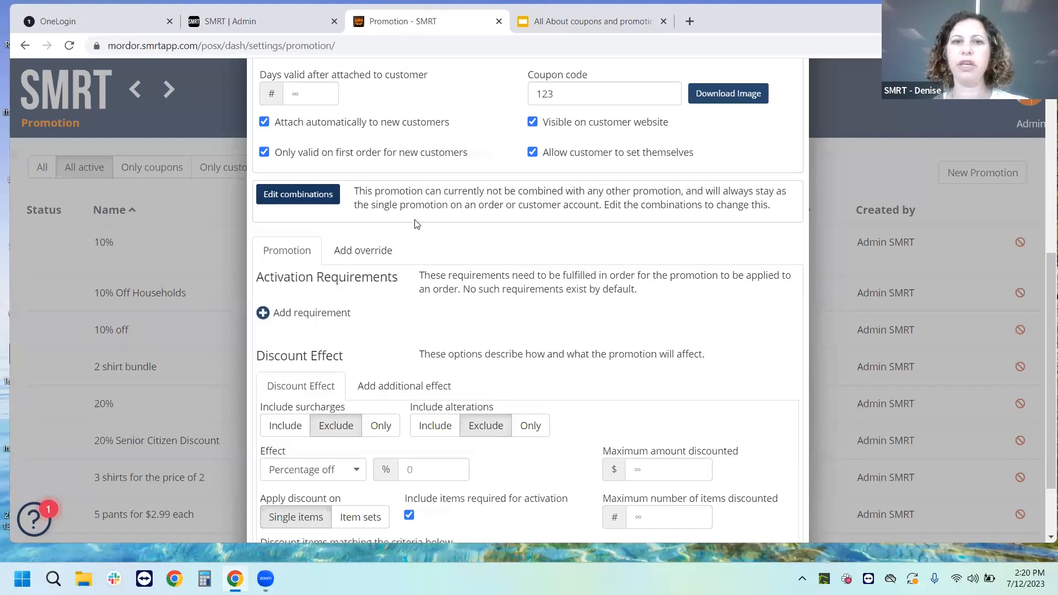
scroll(416, 223, down, 1)
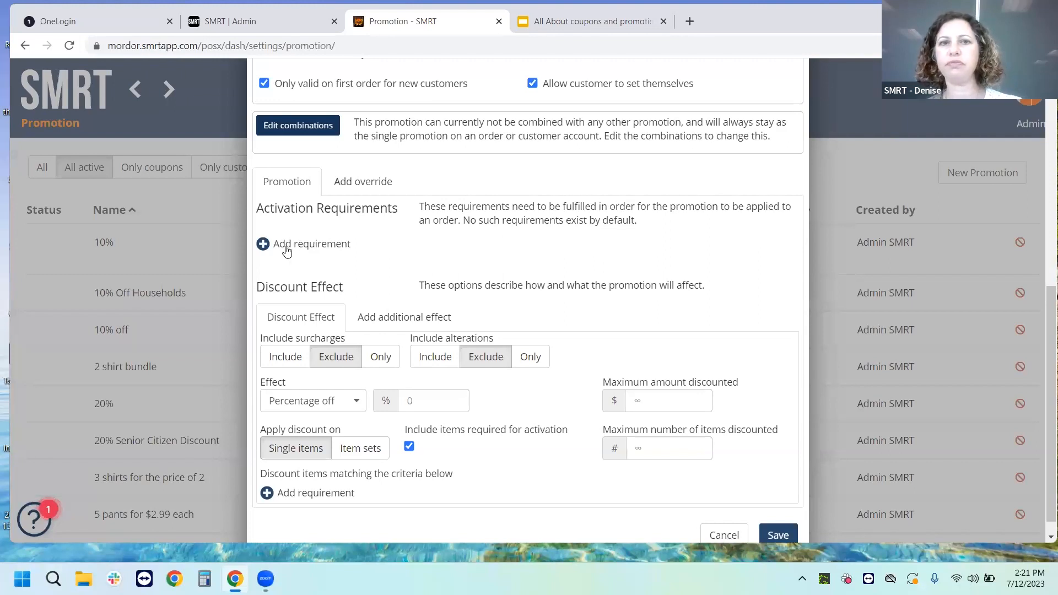
Try adding two activation requirements, look at the operator choices joining them, and remove the second requirement.
click(264, 244)
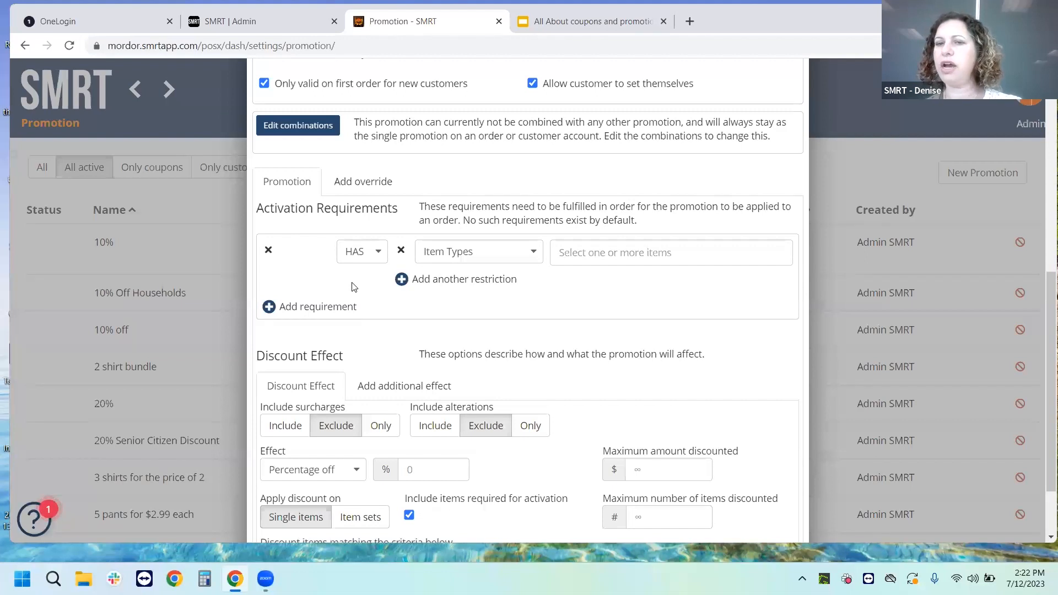
click(298, 308)
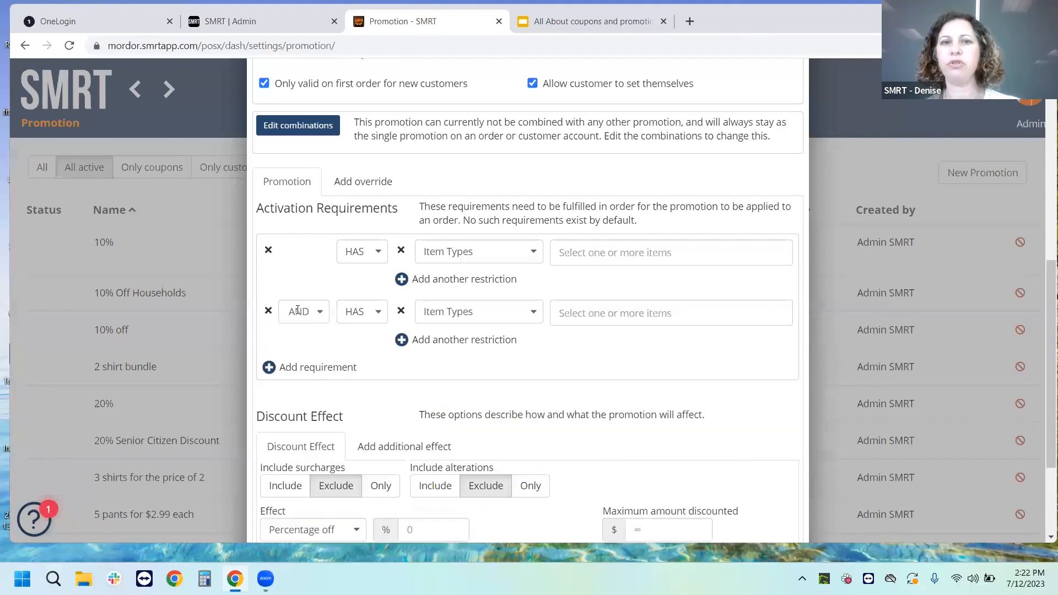
click(317, 313)
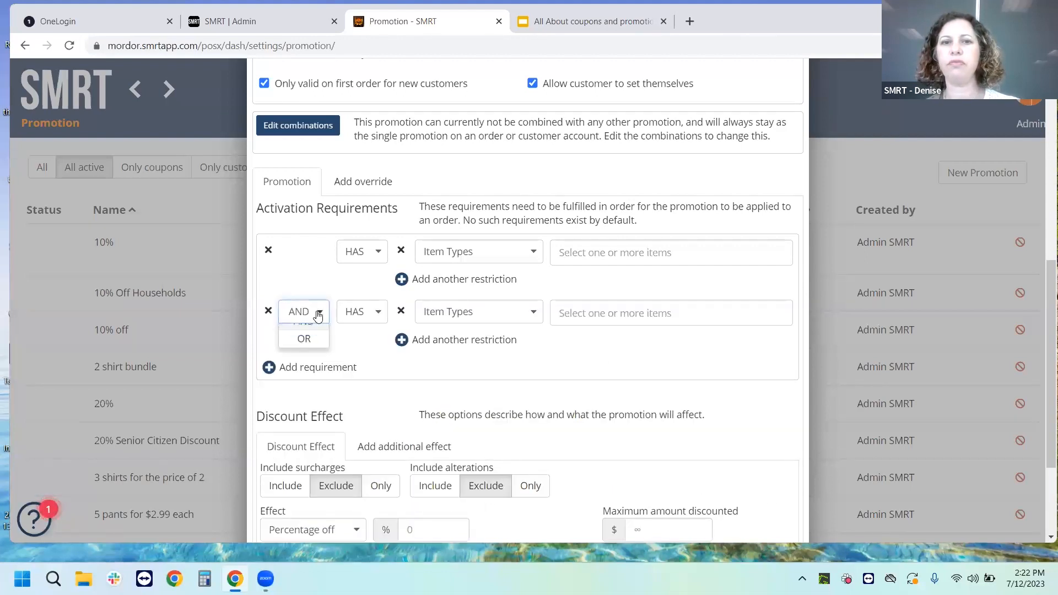
click(319, 314)
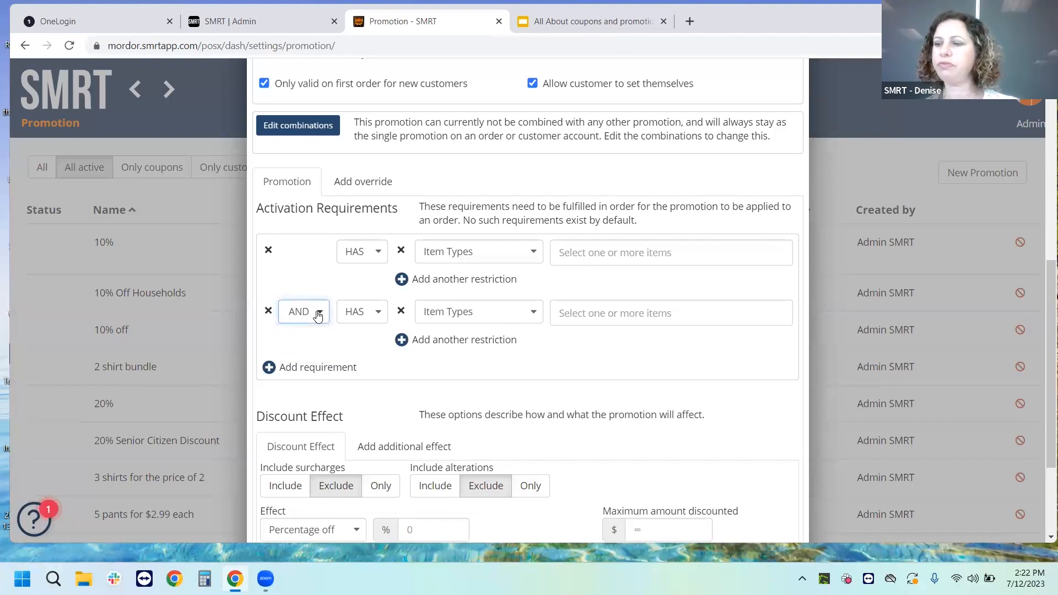
click(317, 280)
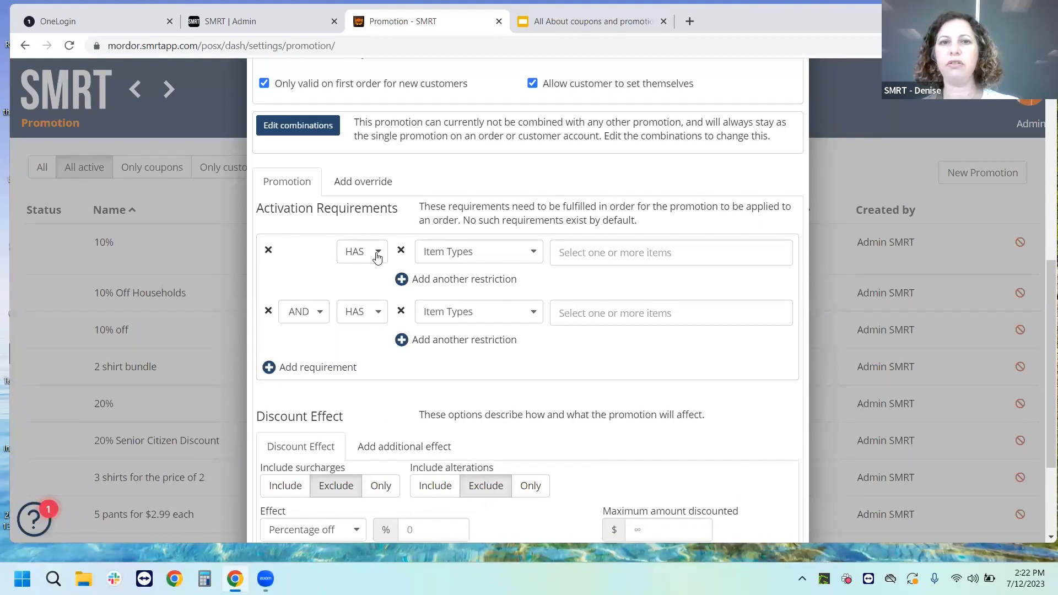
click(268, 312)
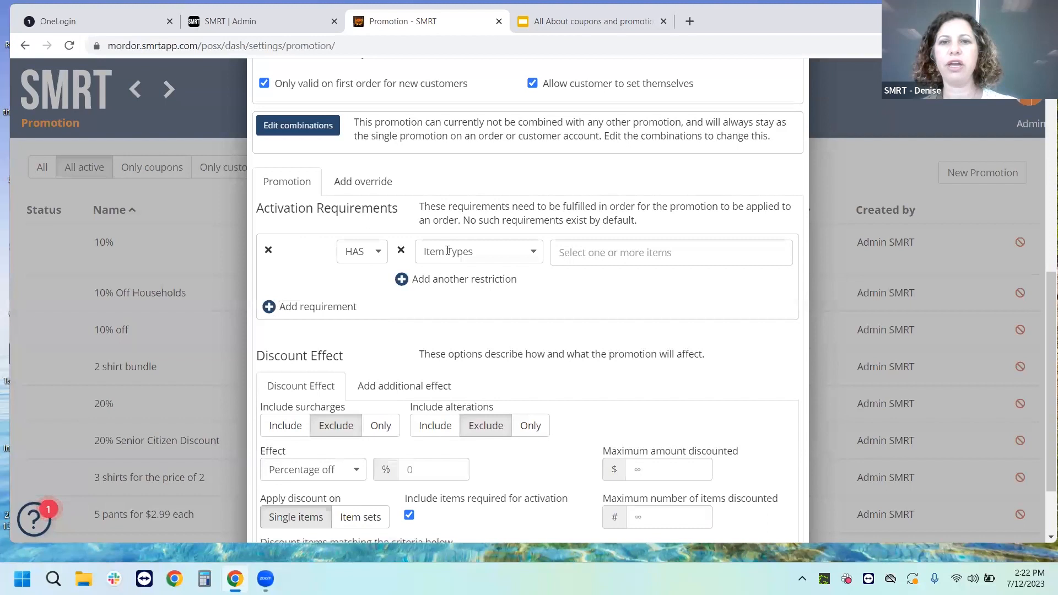
Look through the item types and restriction kinds for the activation requirement, and restrict it to the Households department.
click(557, 252)
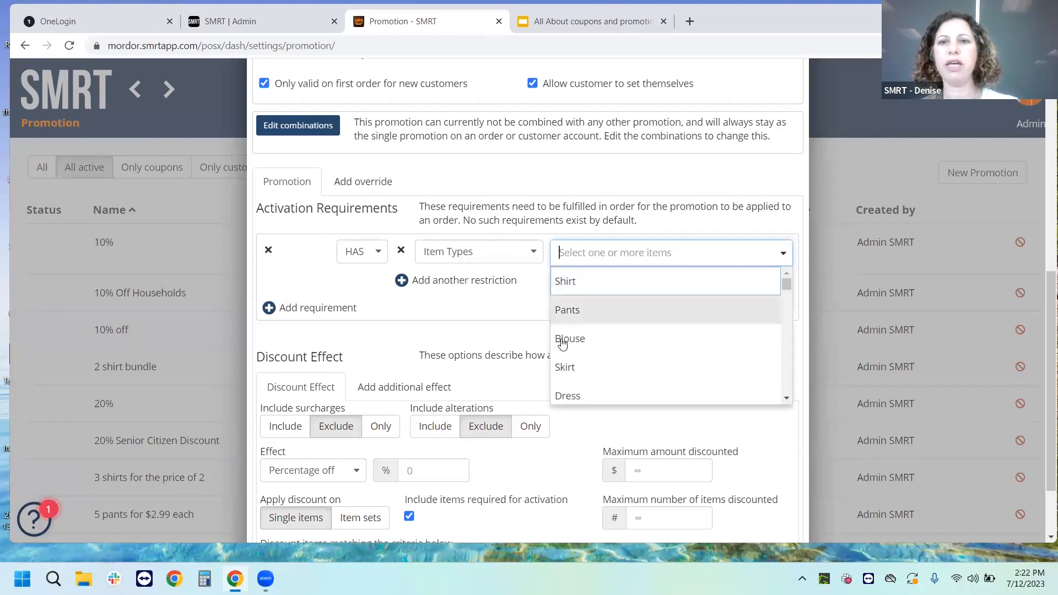
click(536, 274)
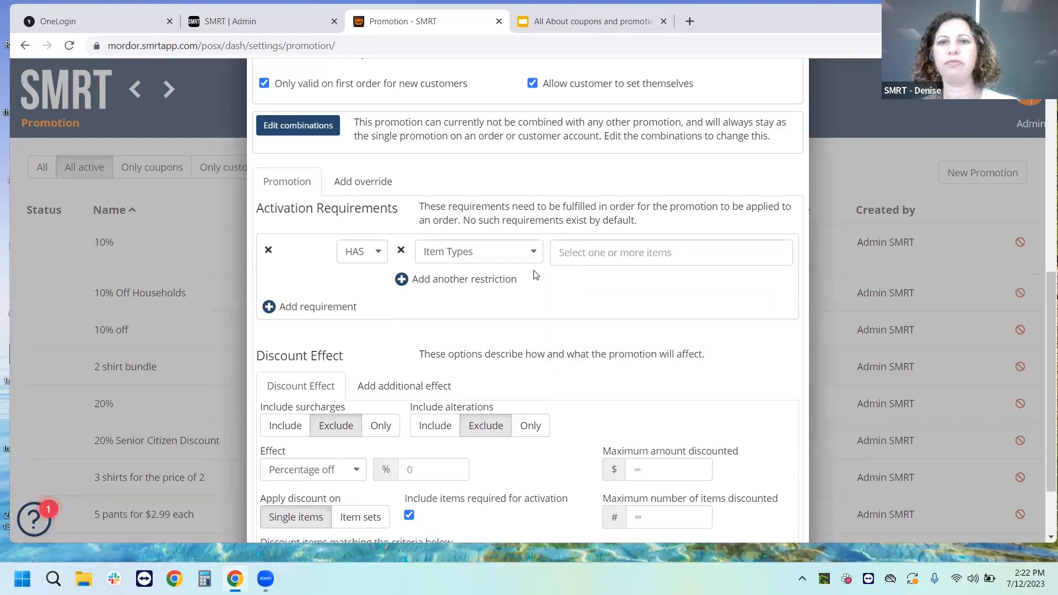
click(534, 252)
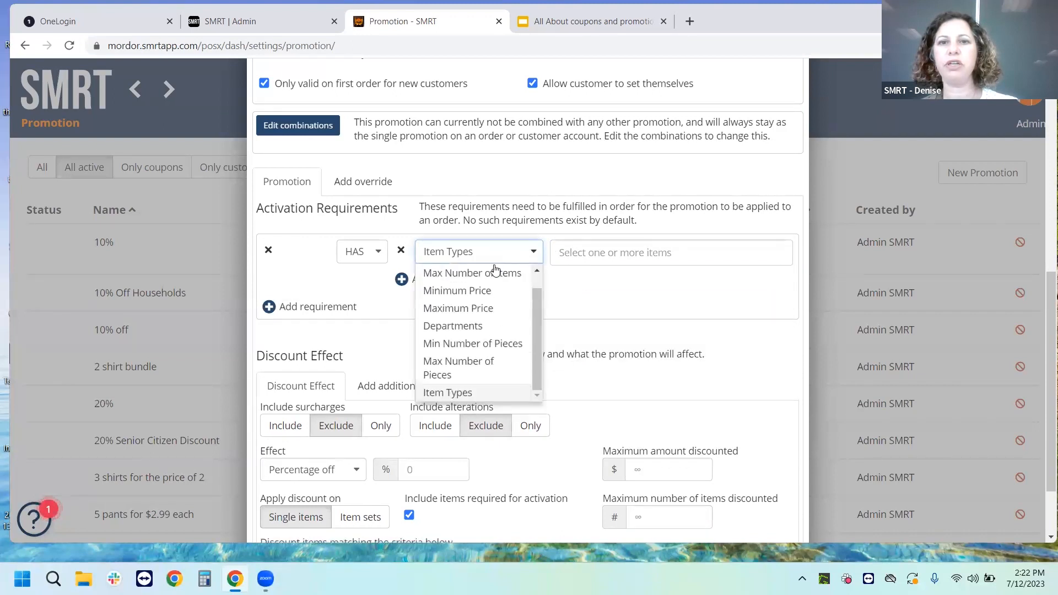
scroll(485, 274, up, 1)
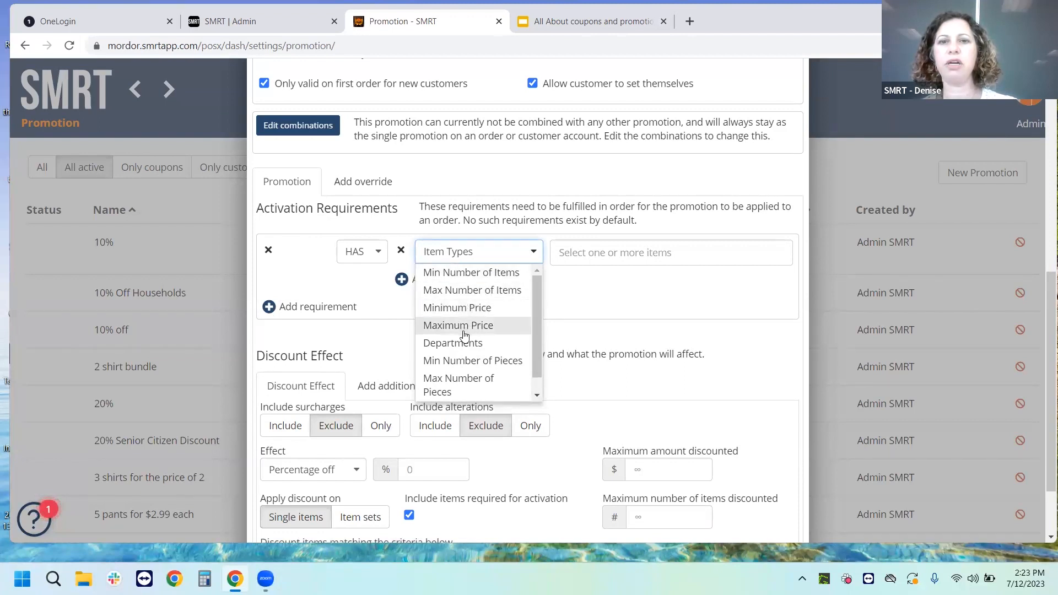
click(431, 344)
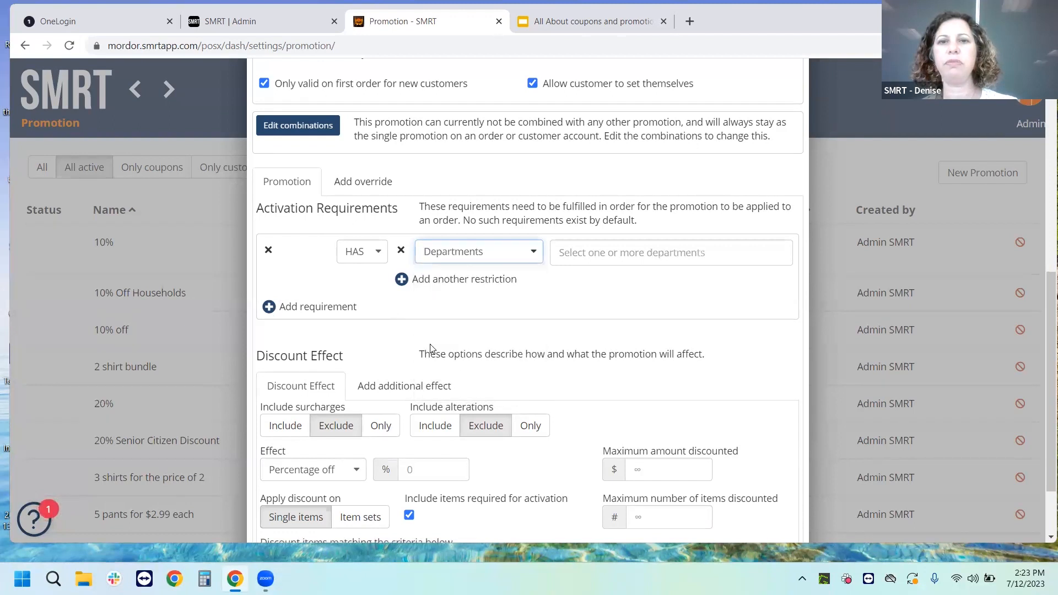
click(587, 253)
text(house)
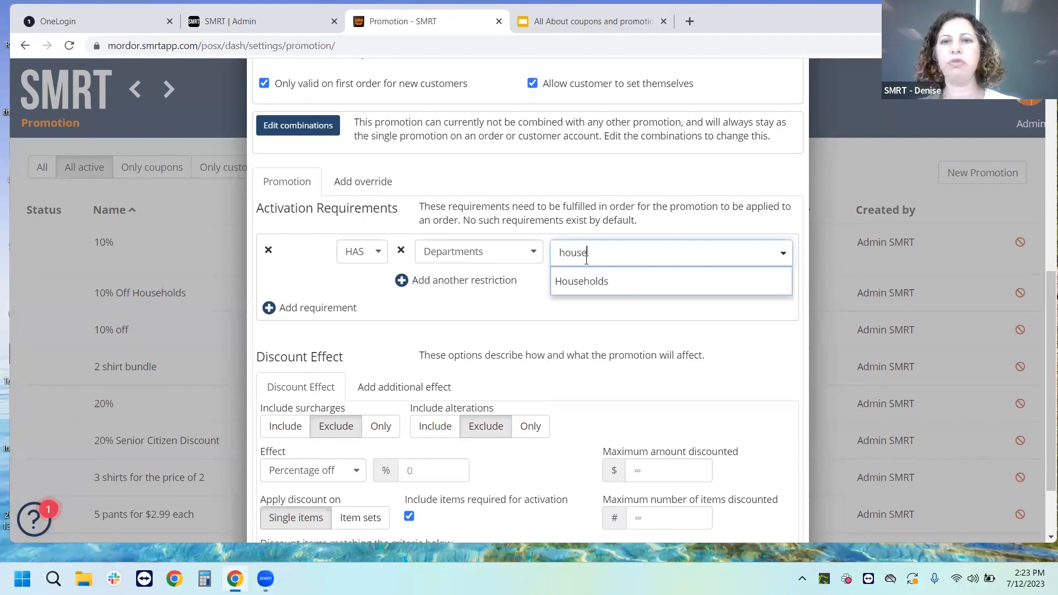
click(586, 284)
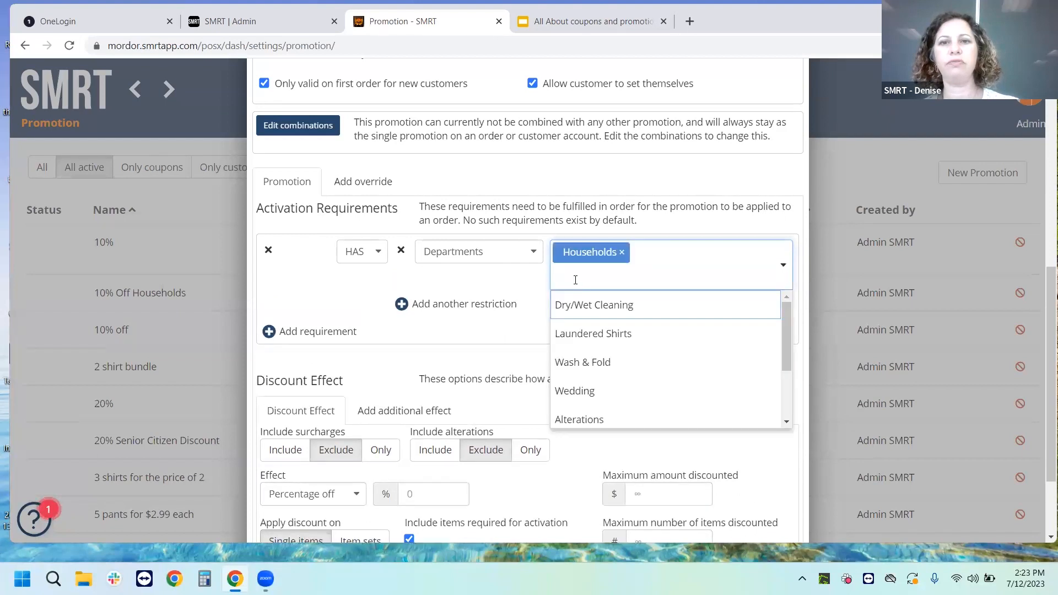
click(462, 282)
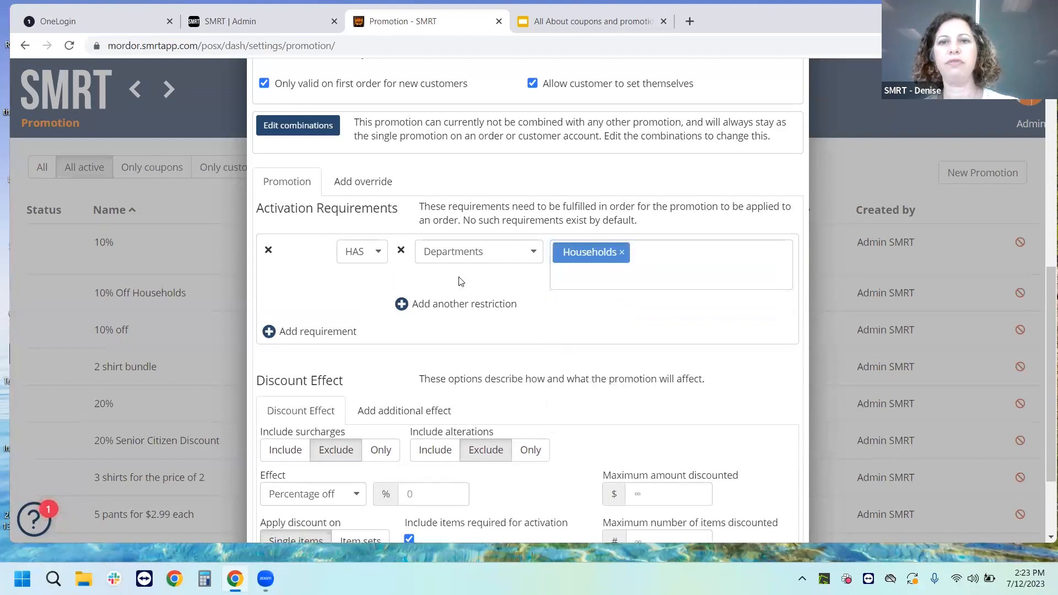
Add another restriction to the Households requirement that limits the item type to Comforter.
click(404, 304)
click(427, 308)
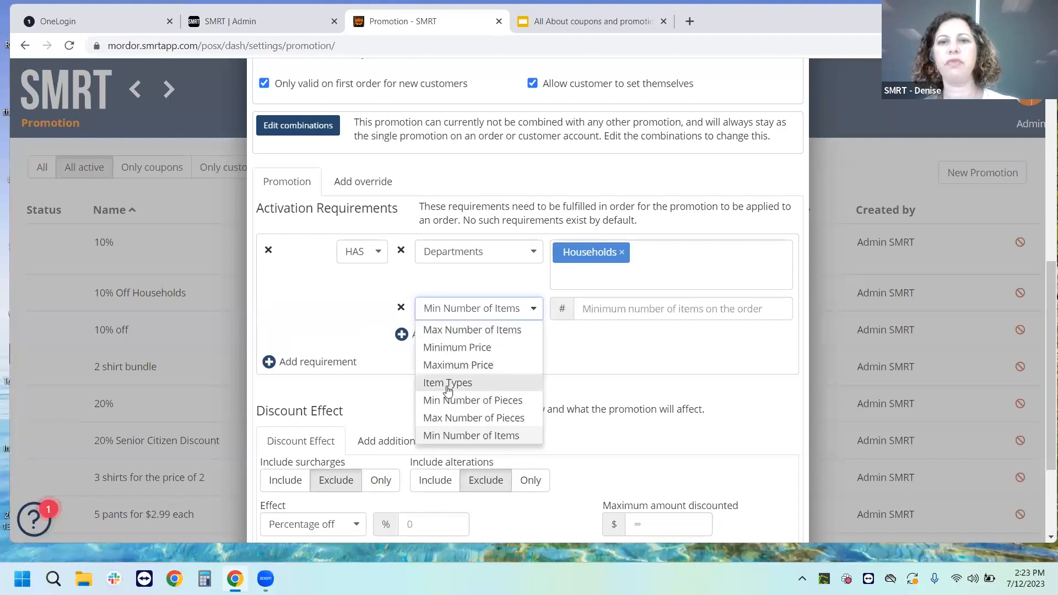
click(448, 383)
click(567, 309)
text(comf)
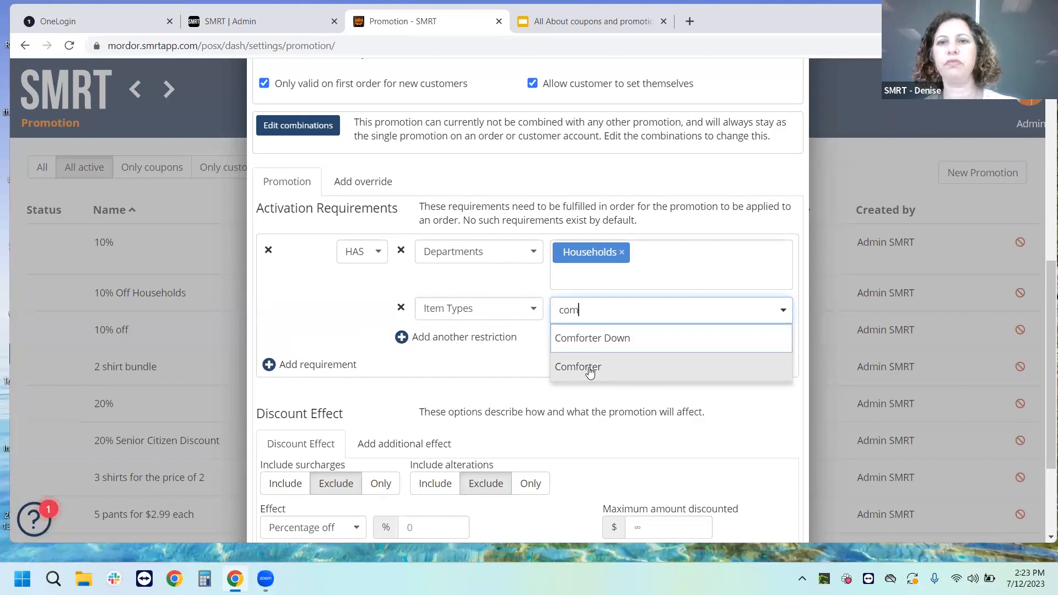
click(588, 367)
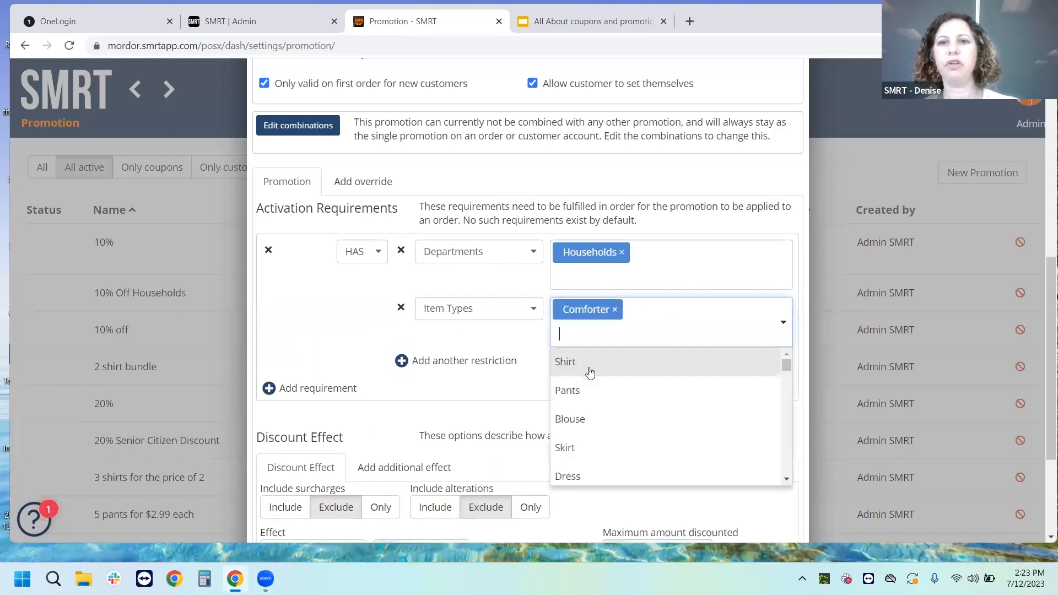
click(411, 221)
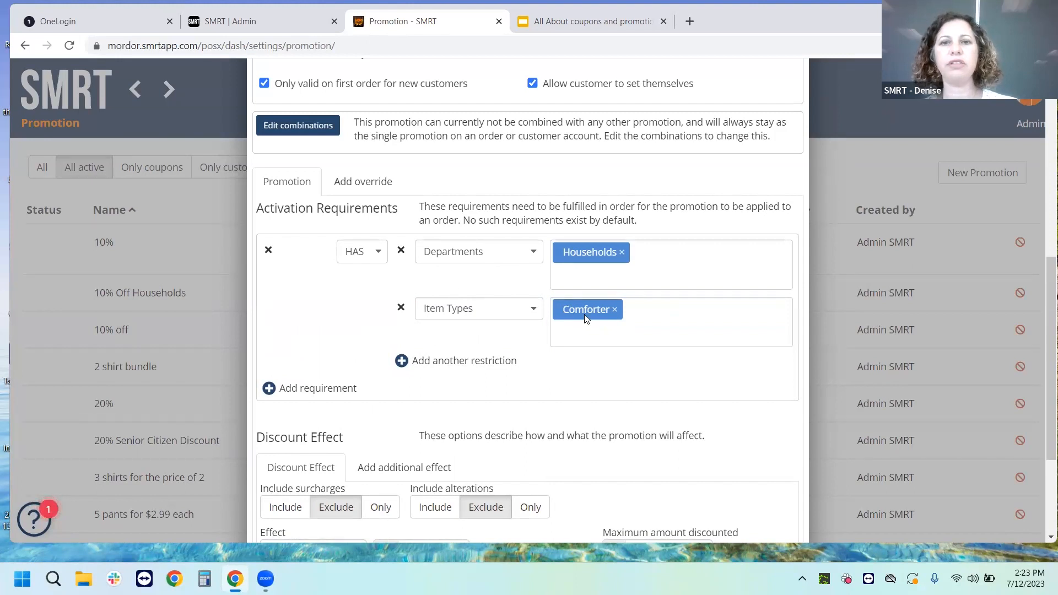
Add a second activation requirement joined with AND that uses NOT to rule out the Comforter Down item type.
click(276, 388)
scroll(317, 346, down, 1)
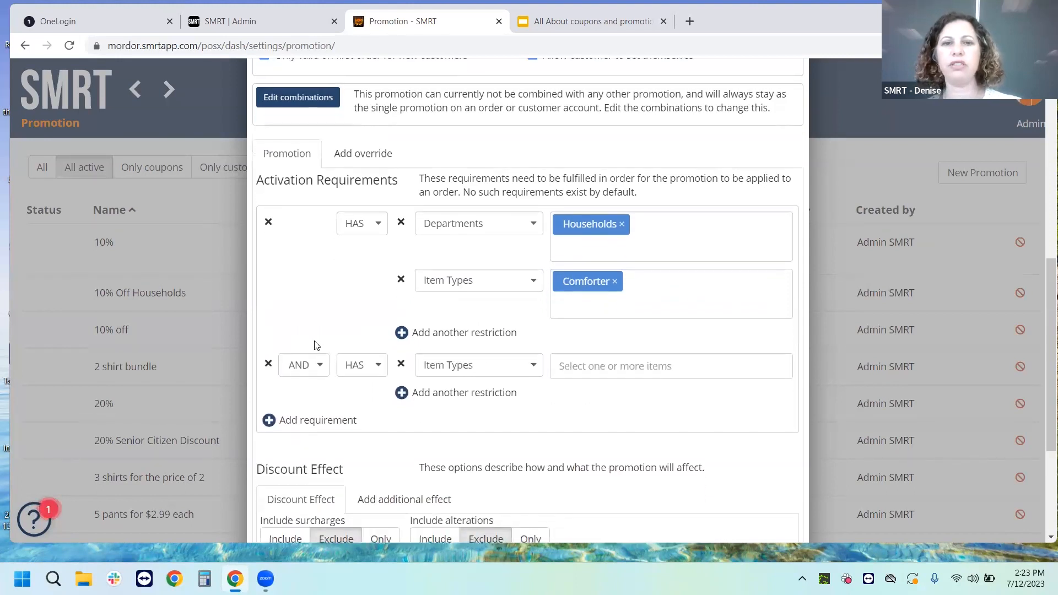
click(357, 365)
click(356, 402)
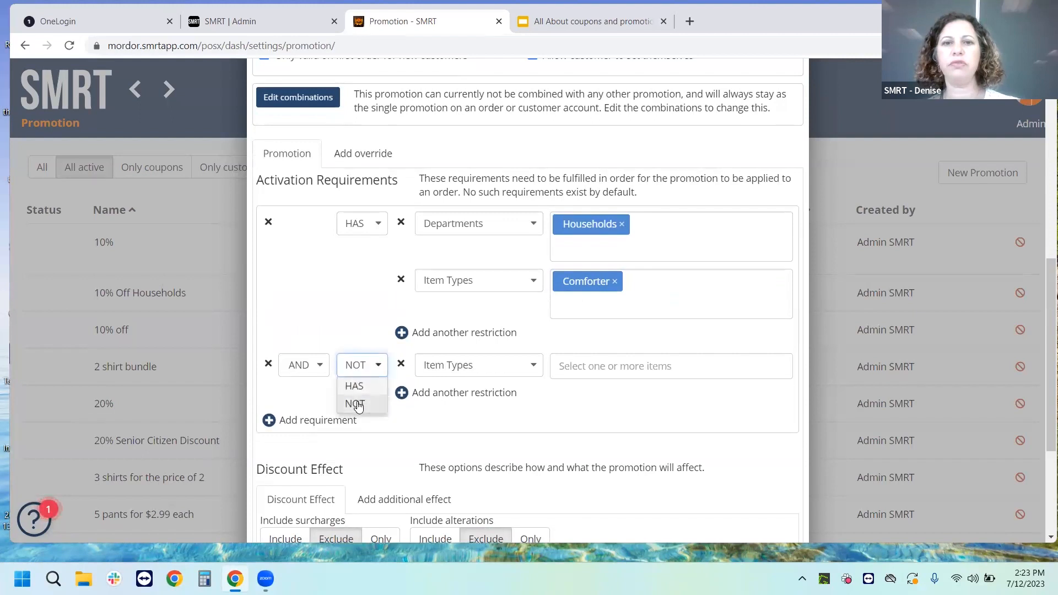
click(558, 366)
text(d)
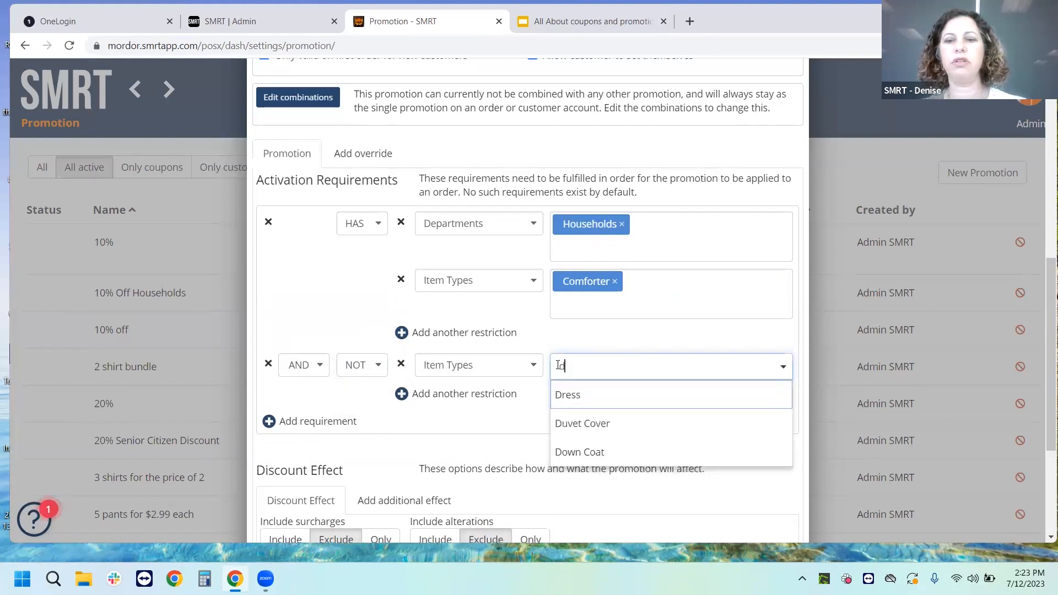
text(own)
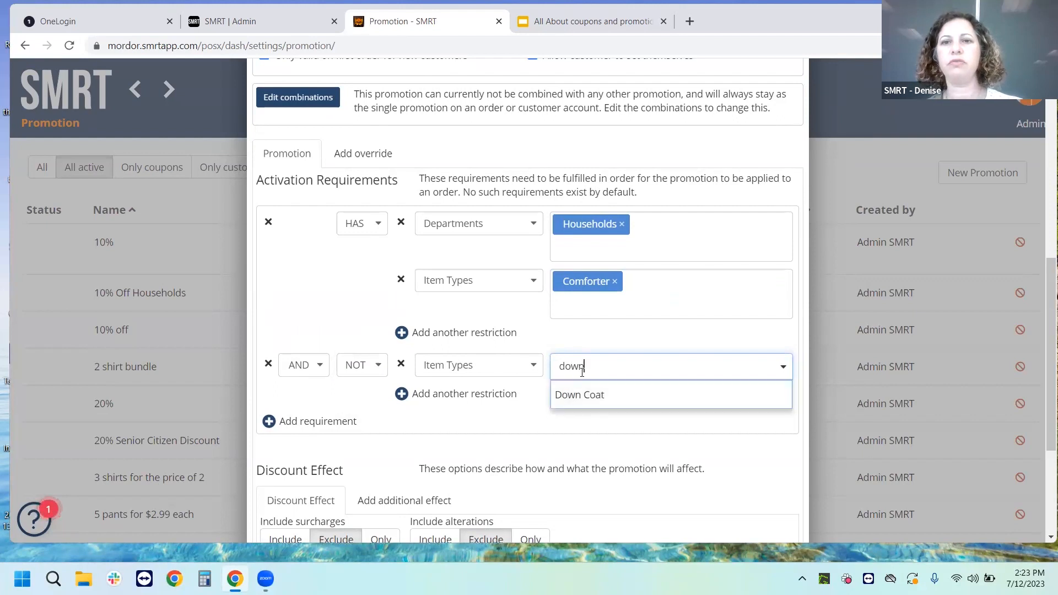
key(BackSpace)
key(BackSpace)
key(BackSpace)
key(BackSpace)
text(com)
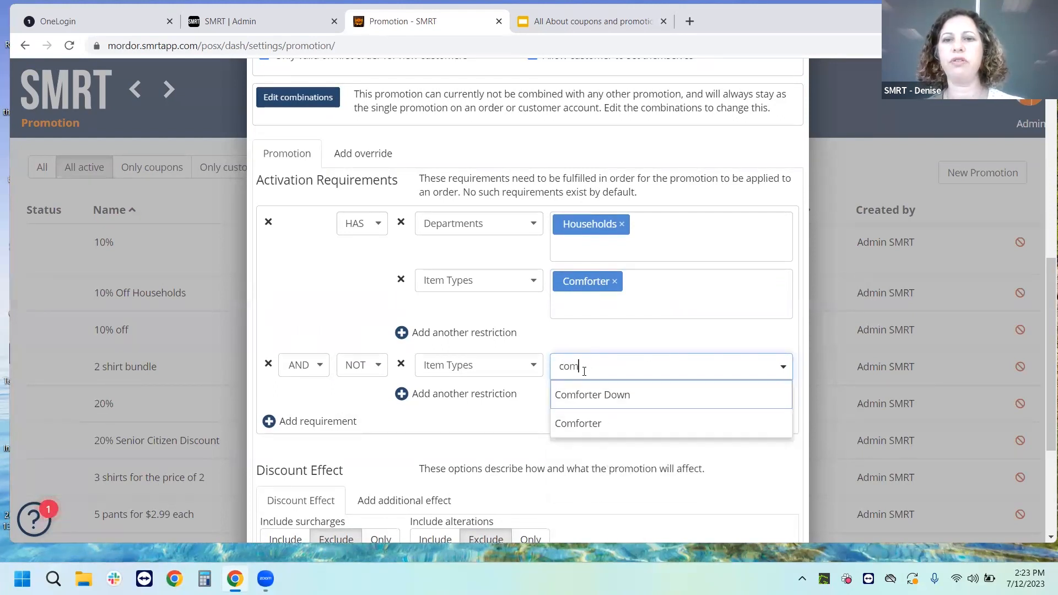
click(596, 405)
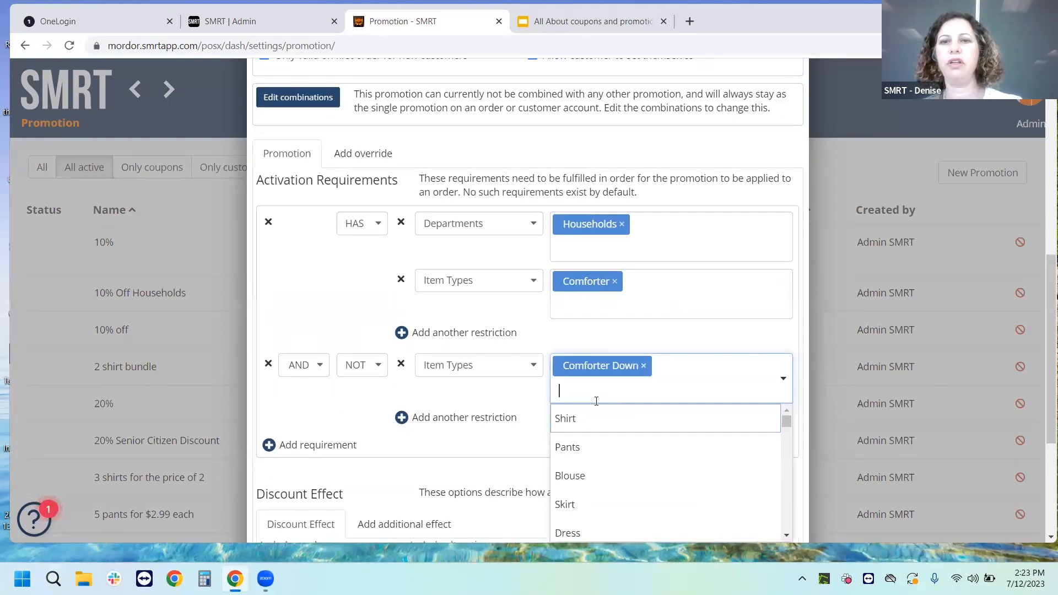
click(533, 336)
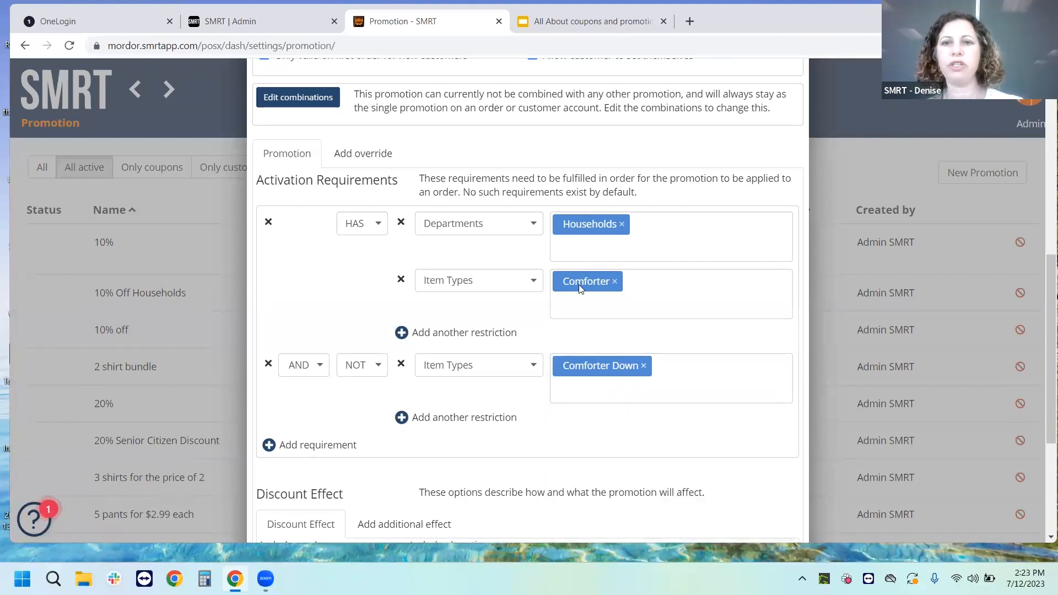
Remove both activation requirements from the promotion.
click(268, 366)
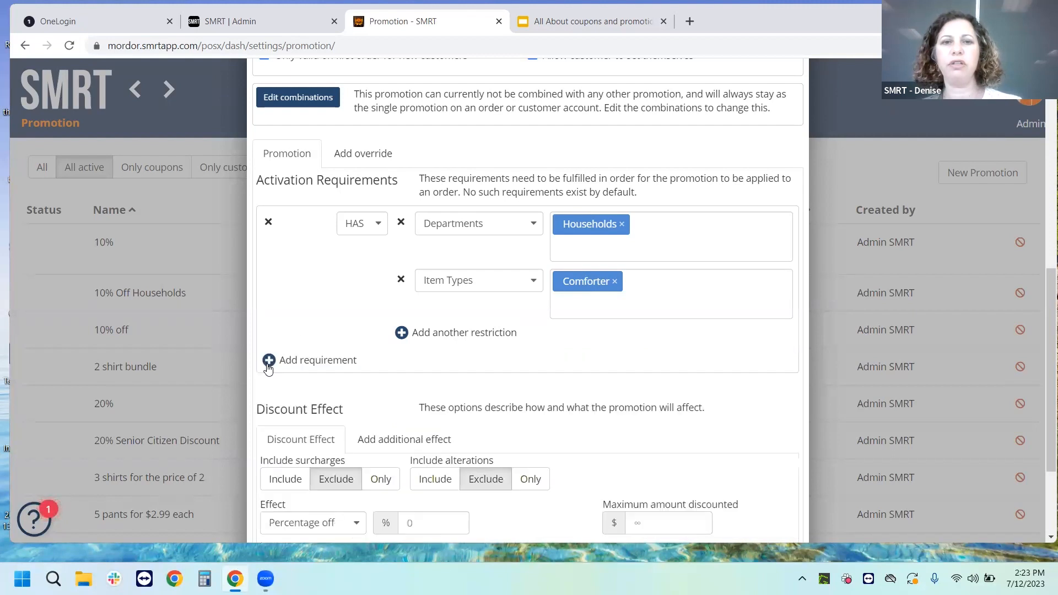
click(269, 224)
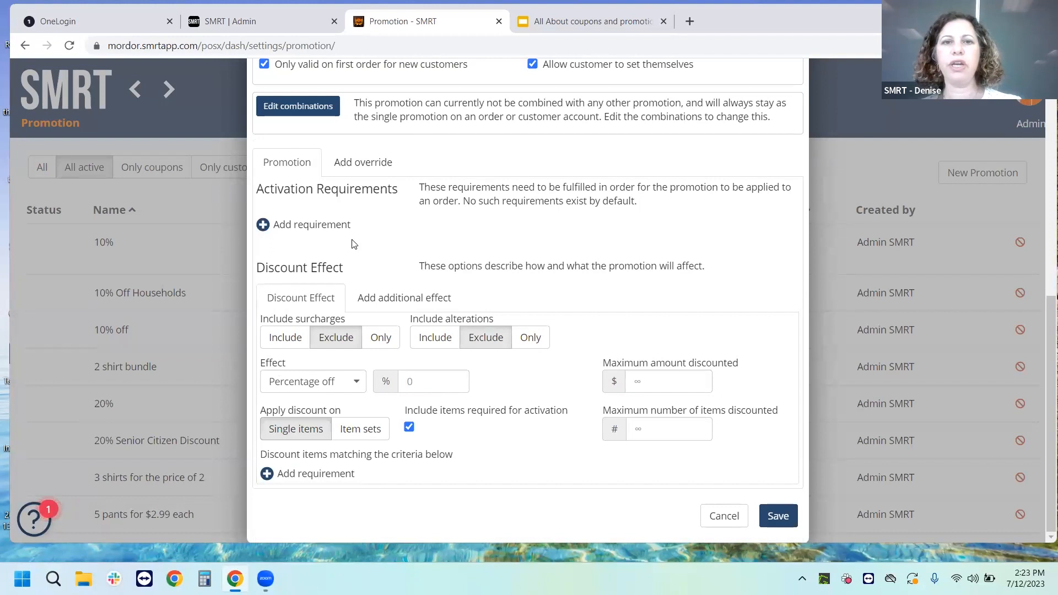
double_click(261, 268)
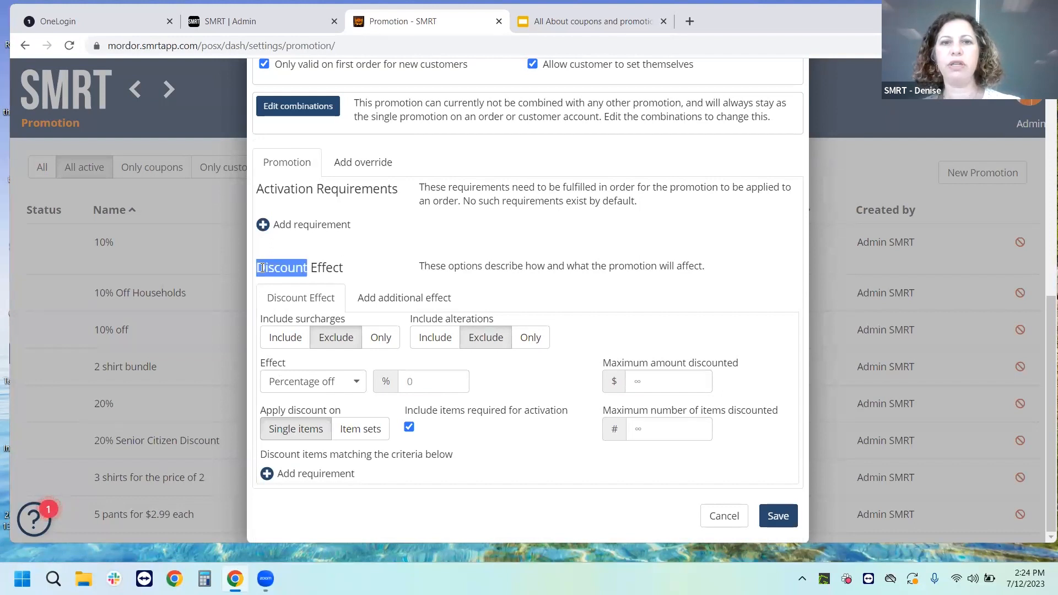
double_click(326, 267)
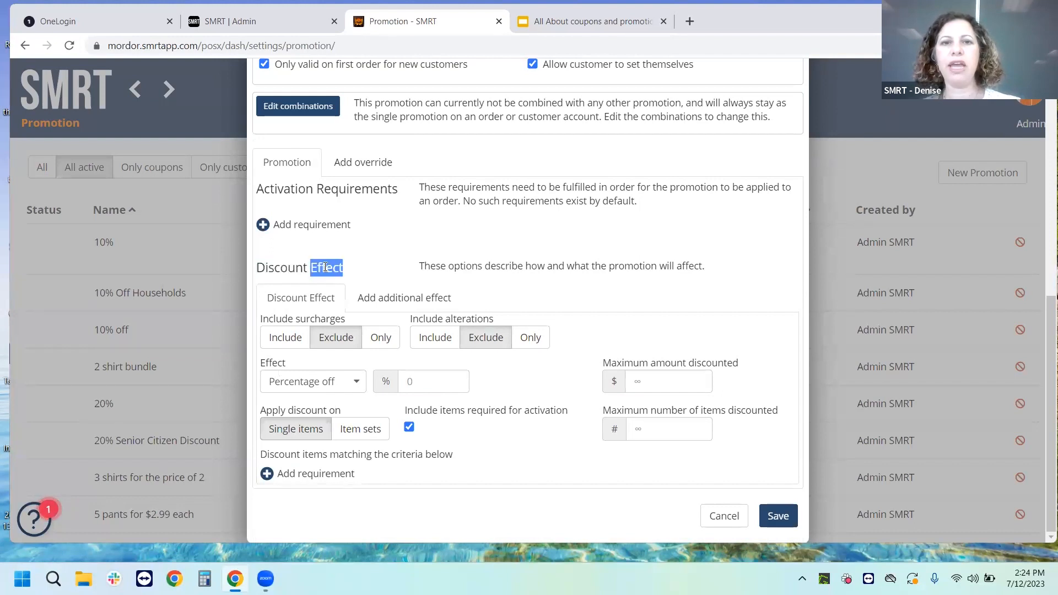
click(296, 267)
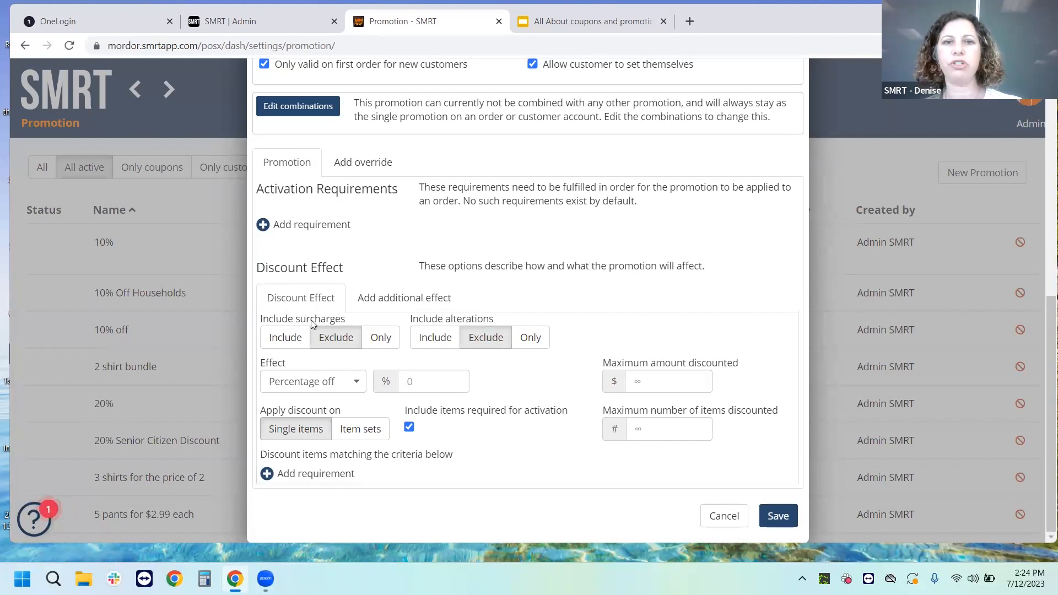
Try the Include and Only options for surcharges in the discount effect, and set surcharges back to Exclude.
click(273, 338)
click(317, 339)
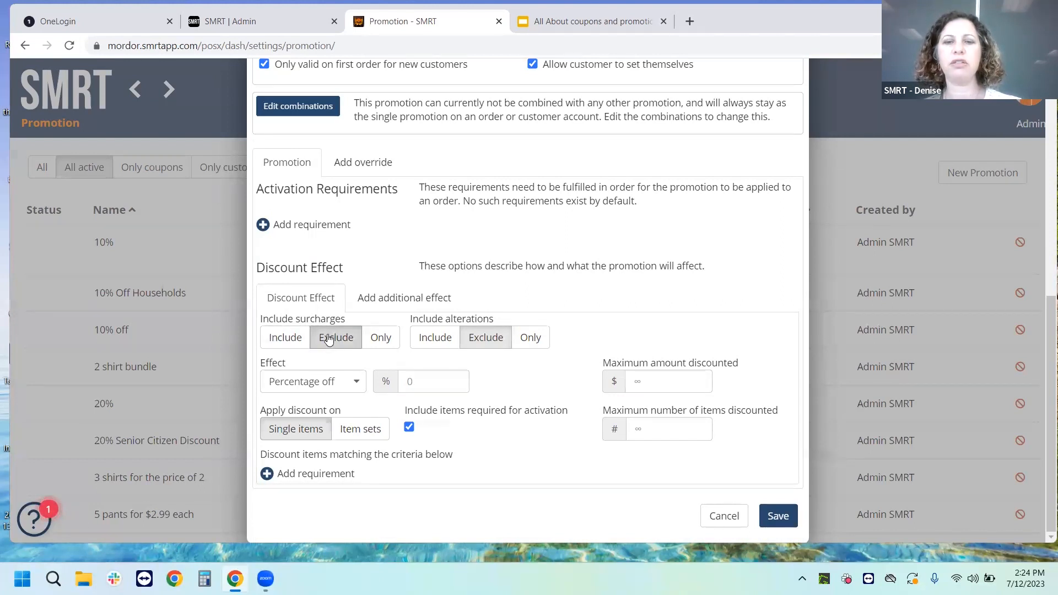
click(389, 343)
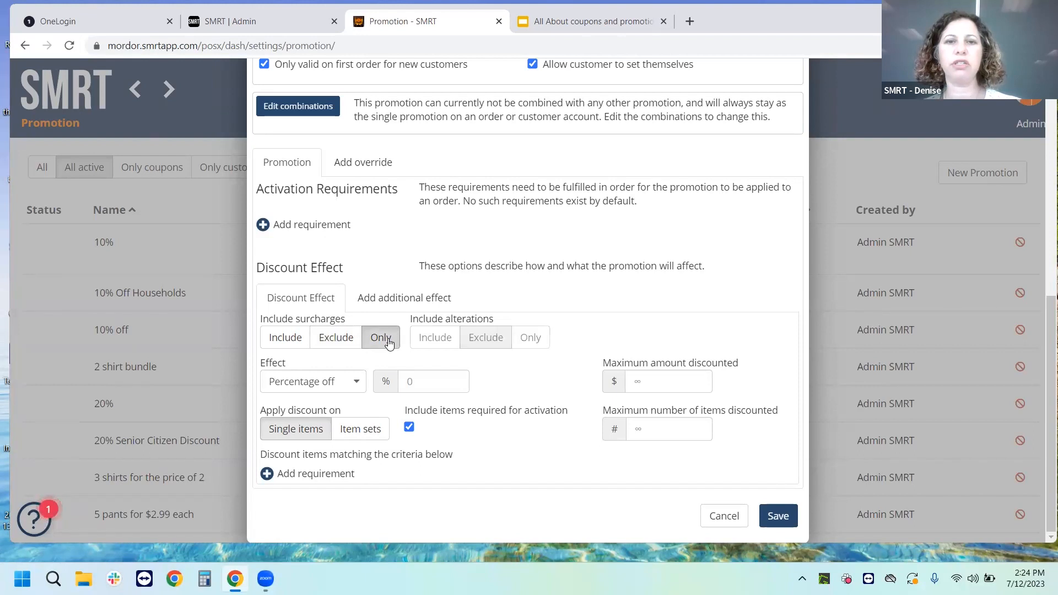
click(329, 346)
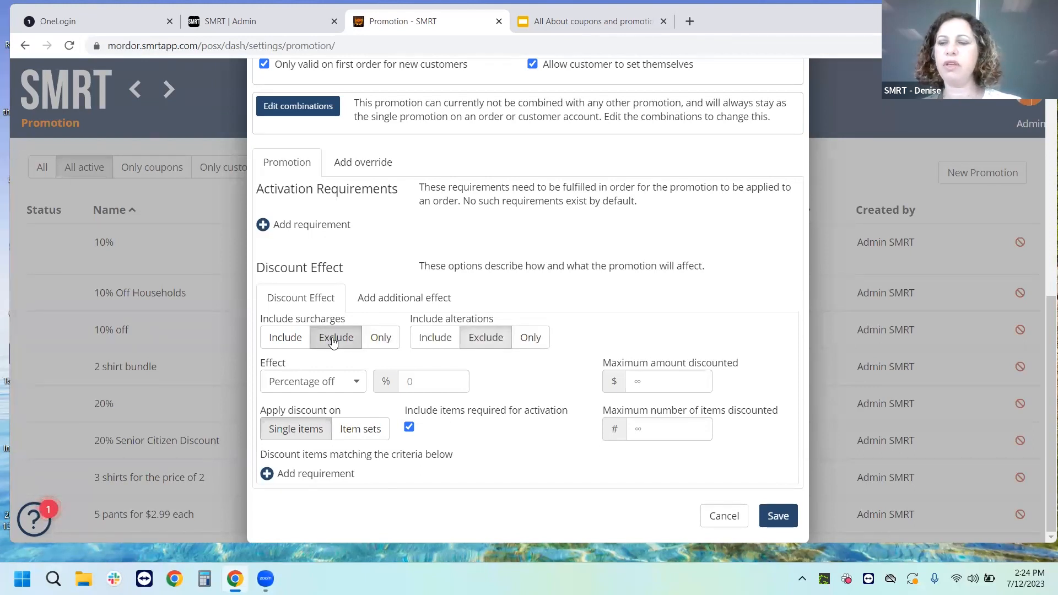
click(283, 340)
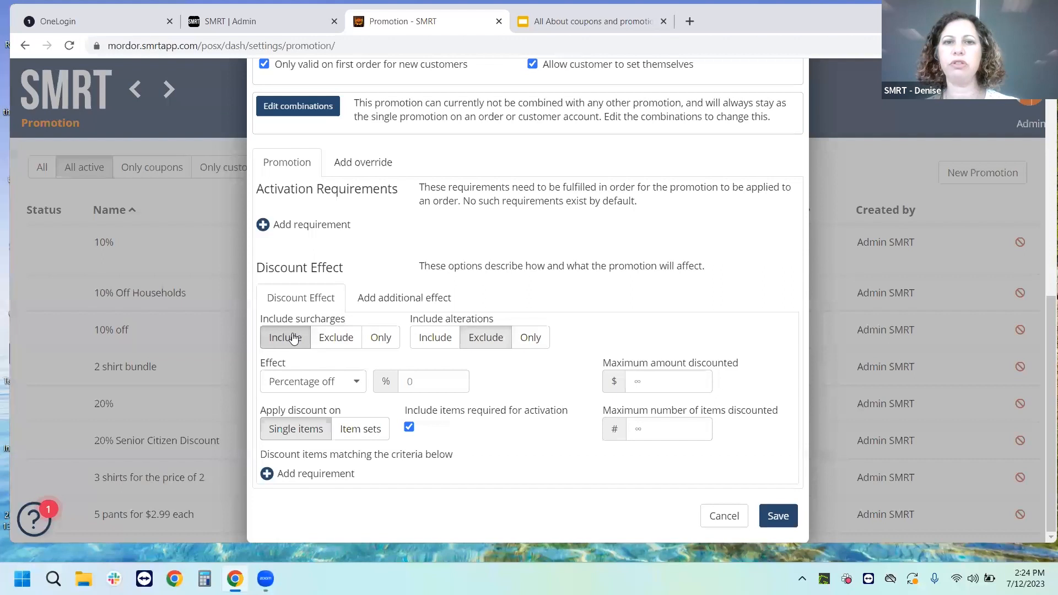
click(333, 339)
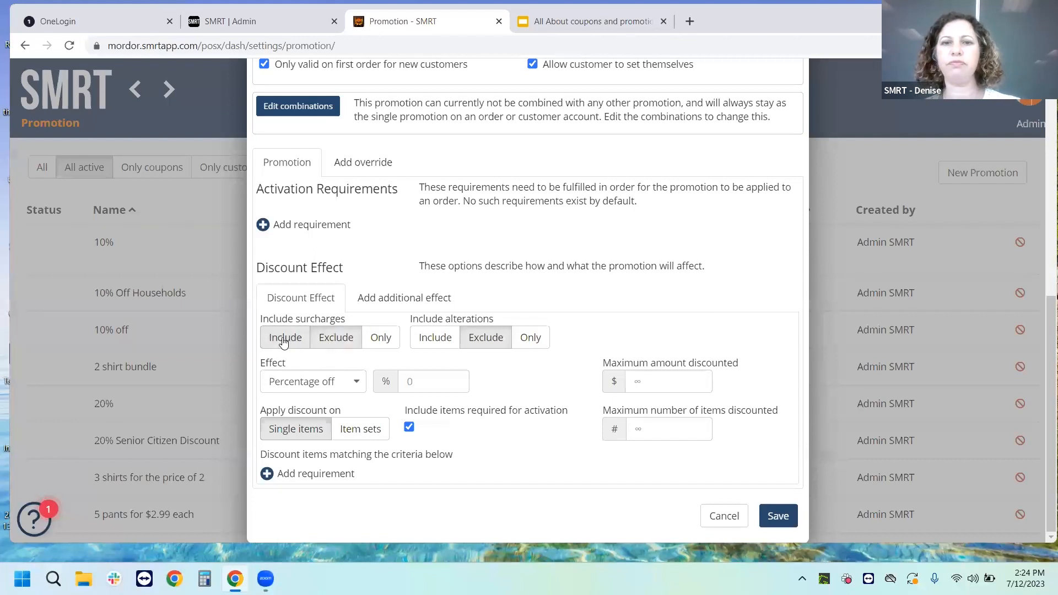
Try the Include and Only options for alterations in the discount effect, and set alterations back to Exclude.
click(423, 338)
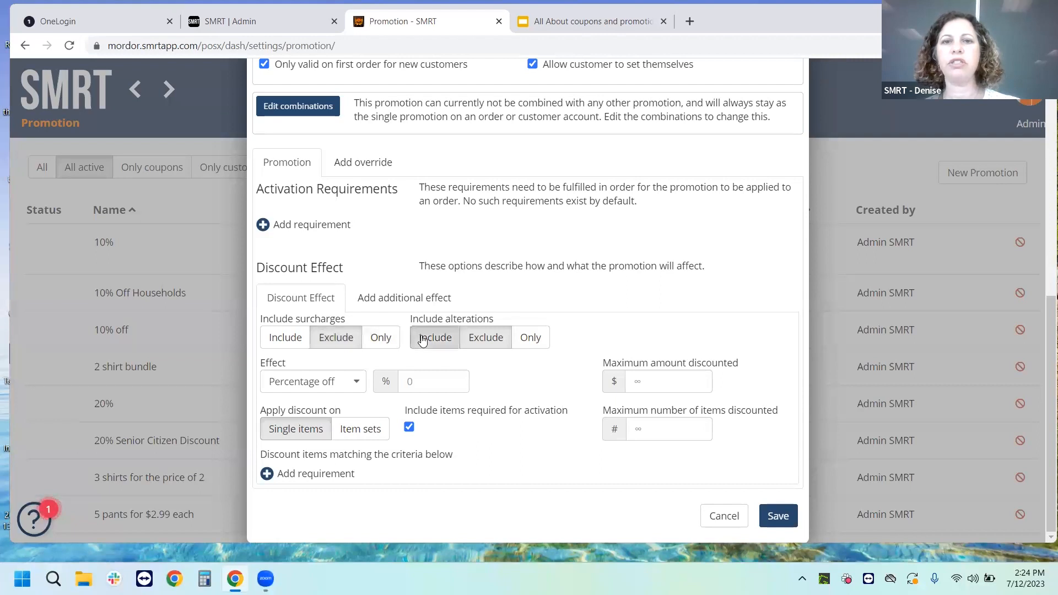
click(486, 338)
click(530, 337)
click(496, 341)
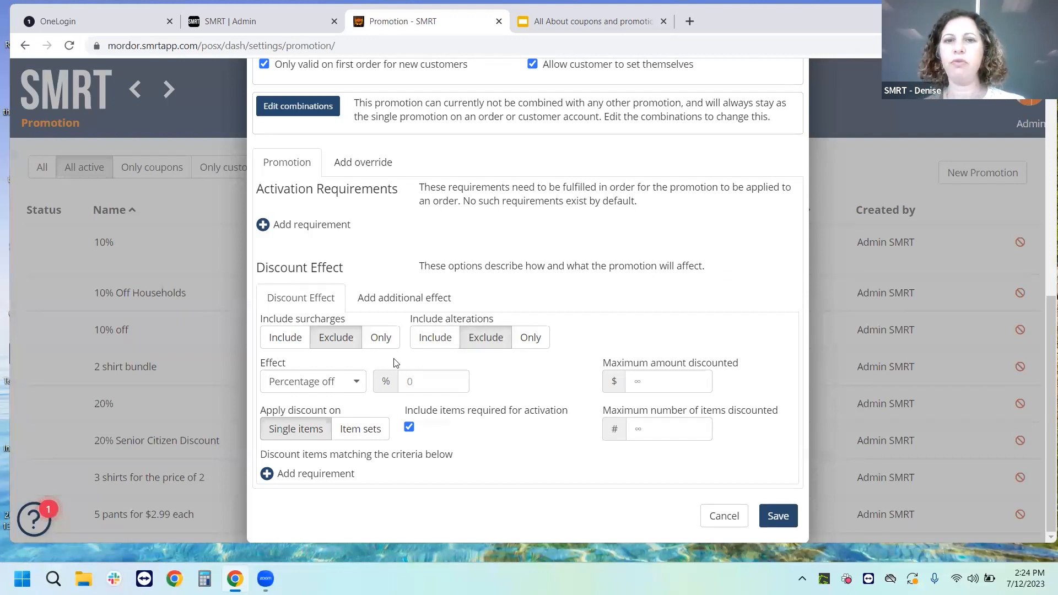
Review the effect types, keep Percentage off, try 100 and 10 as the discount percentage, and clear the value.
click(309, 392)
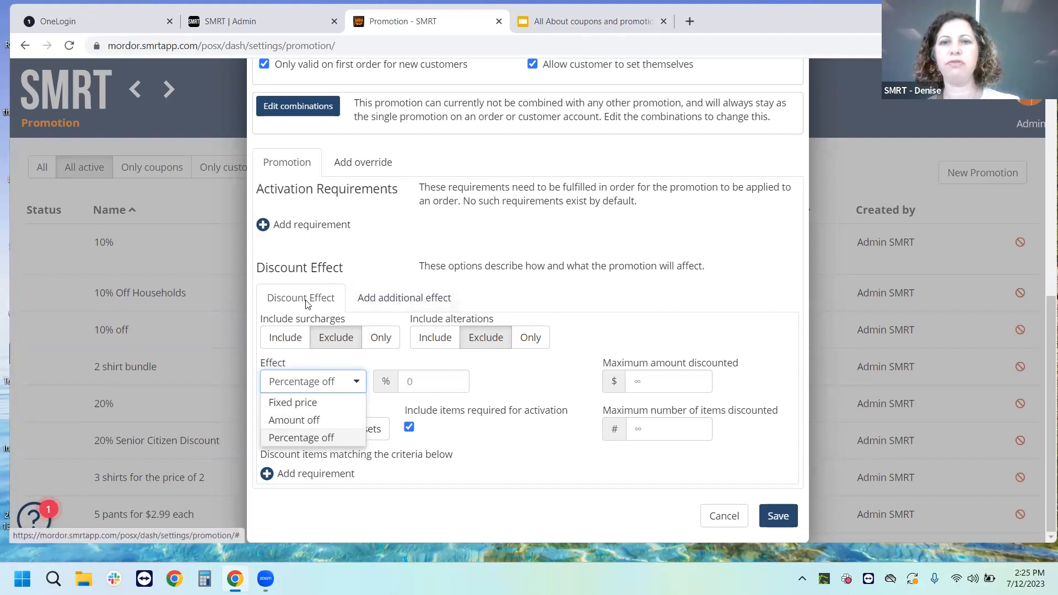
click(316, 378)
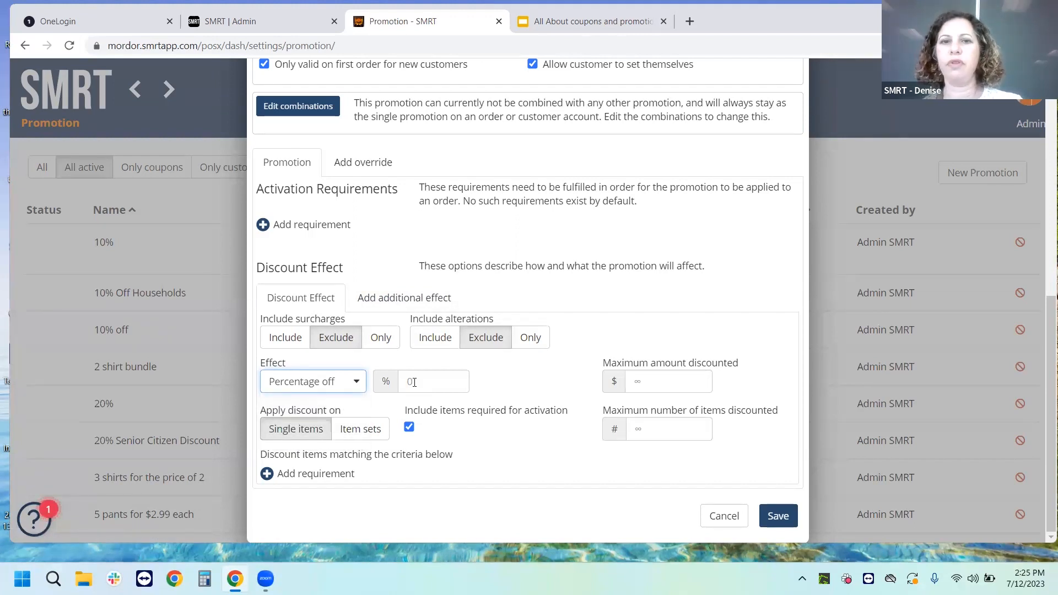
click(414, 383)
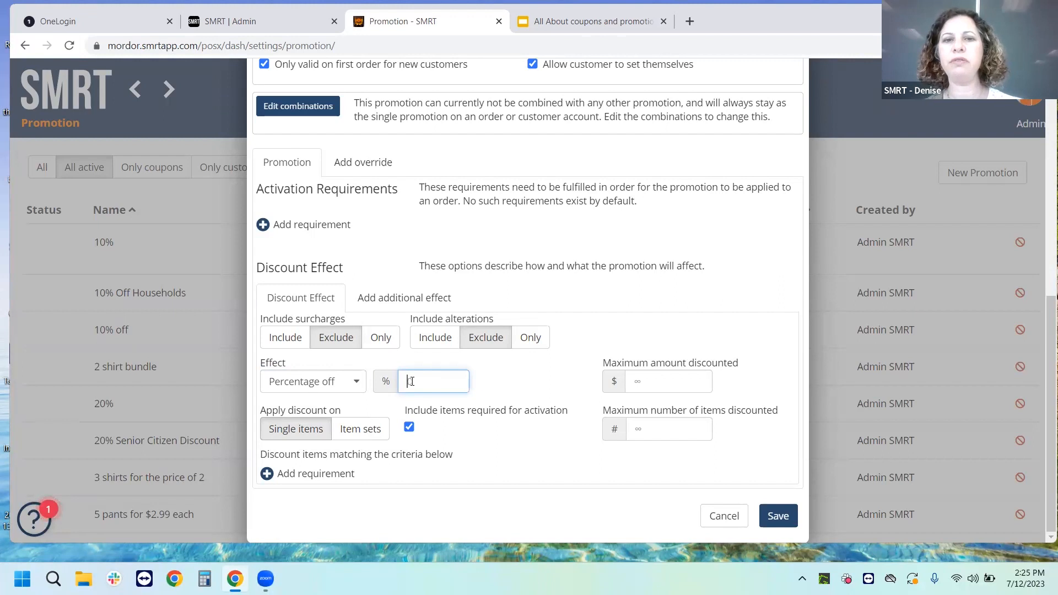
text(100)
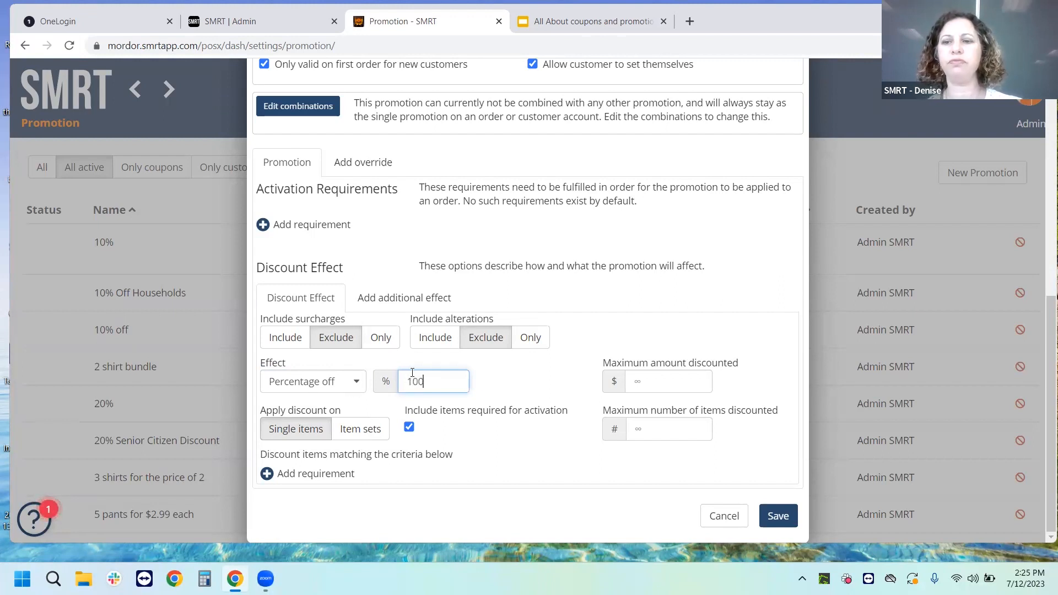
key(BackSpace)
key(BackSpace)
key(BackSpace)
text(10)
key(BackSpace)
key(BackSpace)
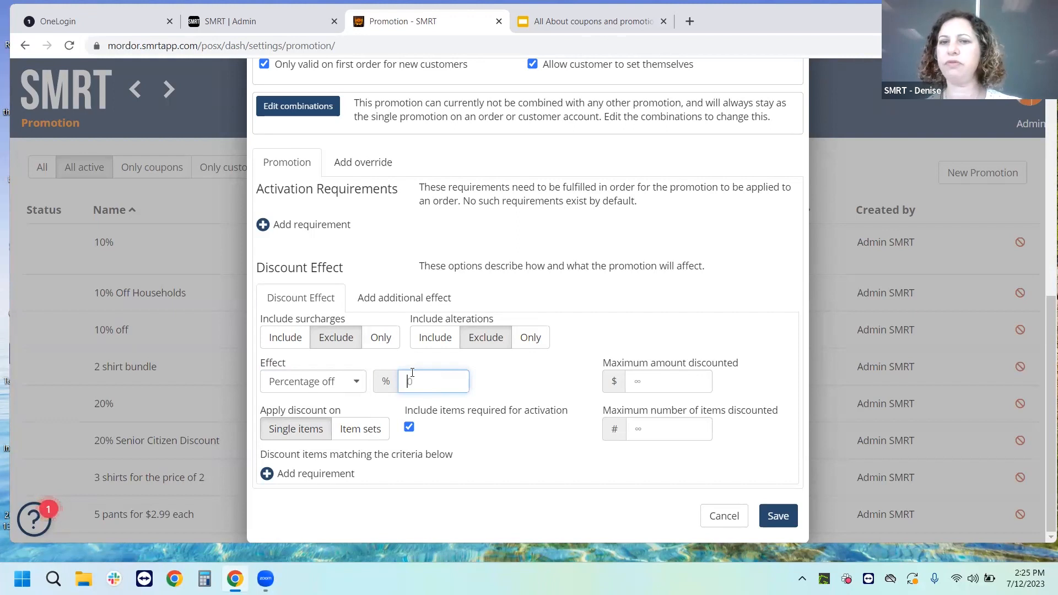
Examine the discount effect's maximum amount, maximum number of items, and Single items application settings.
click(631, 385)
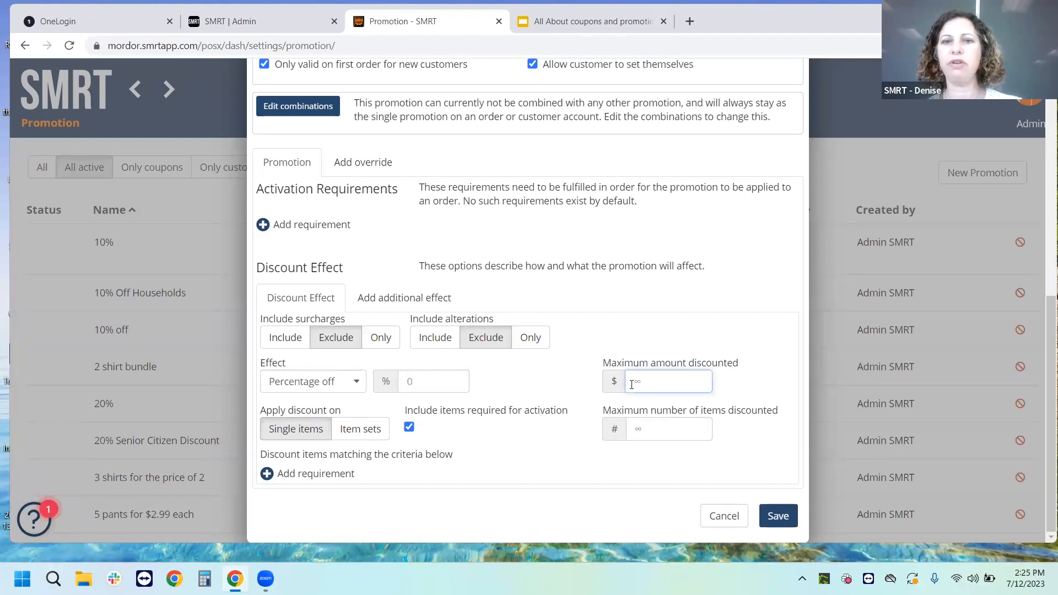
click(640, 433)
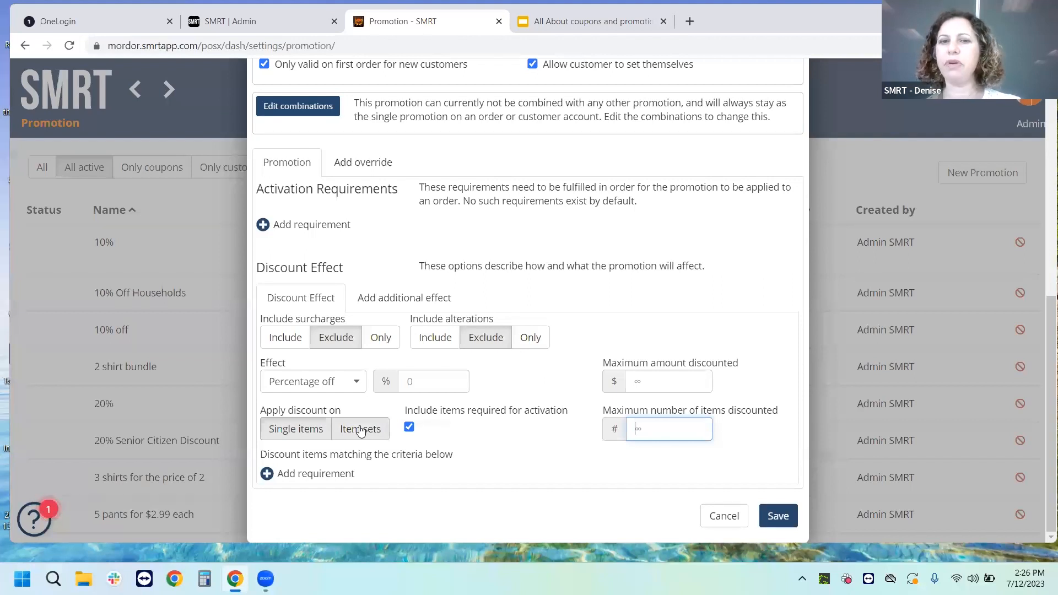
click(294, 428)
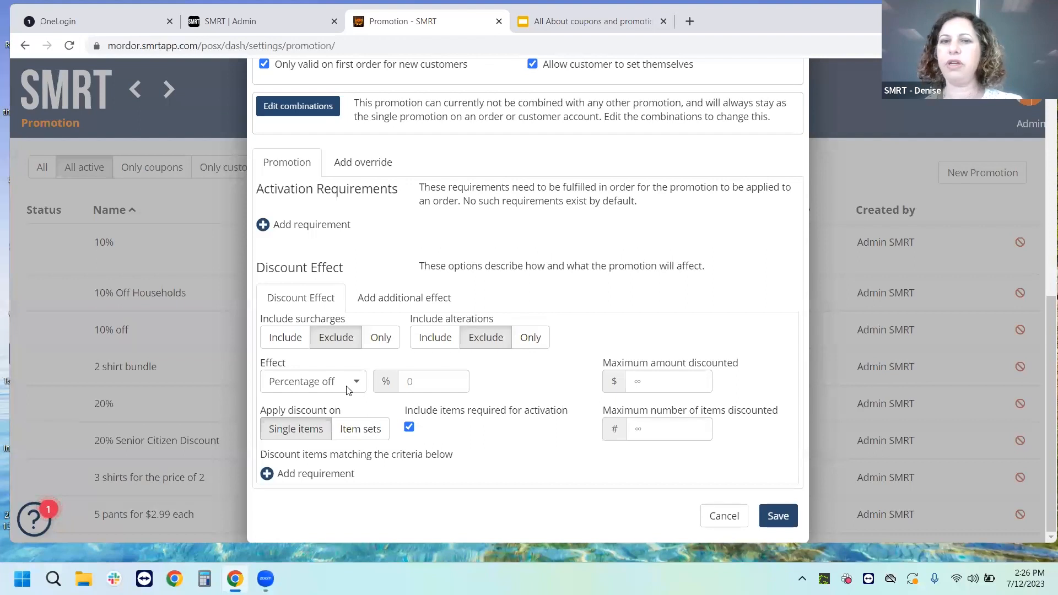
click(297, 475)
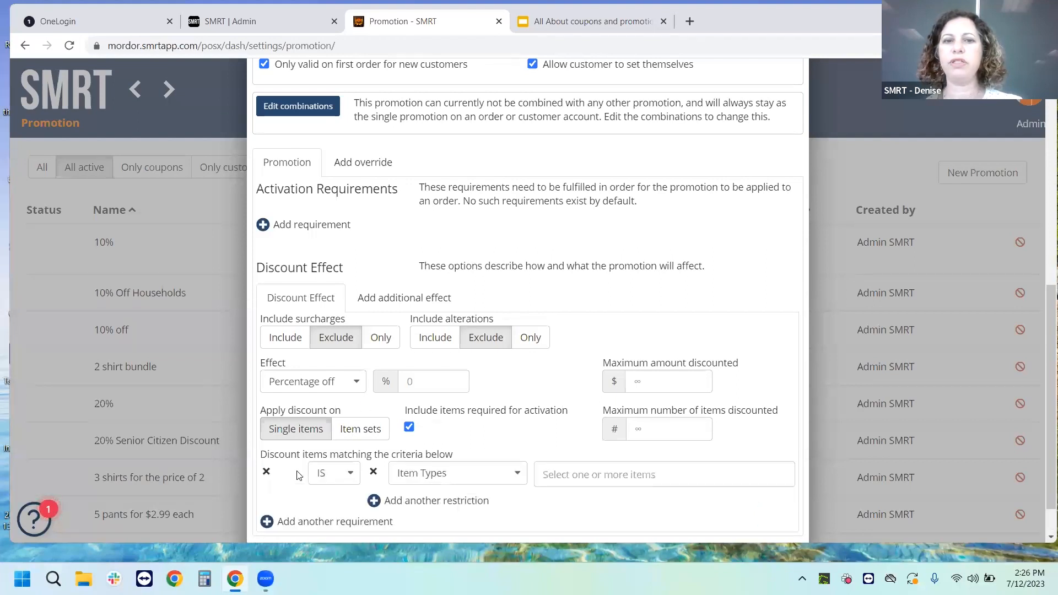
scroll(298, 475, down, 1)
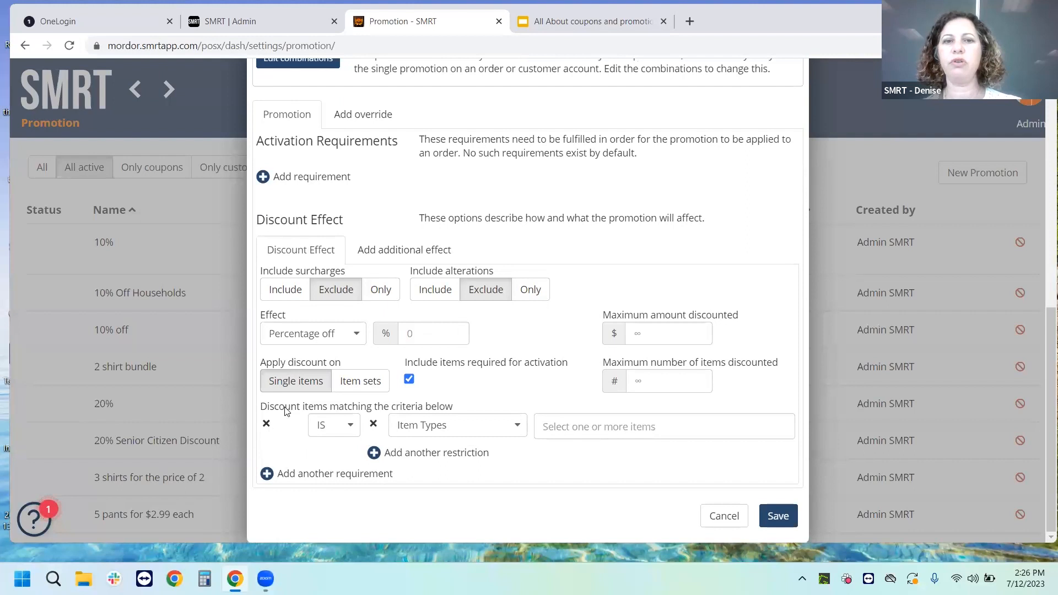
click(266, 425)
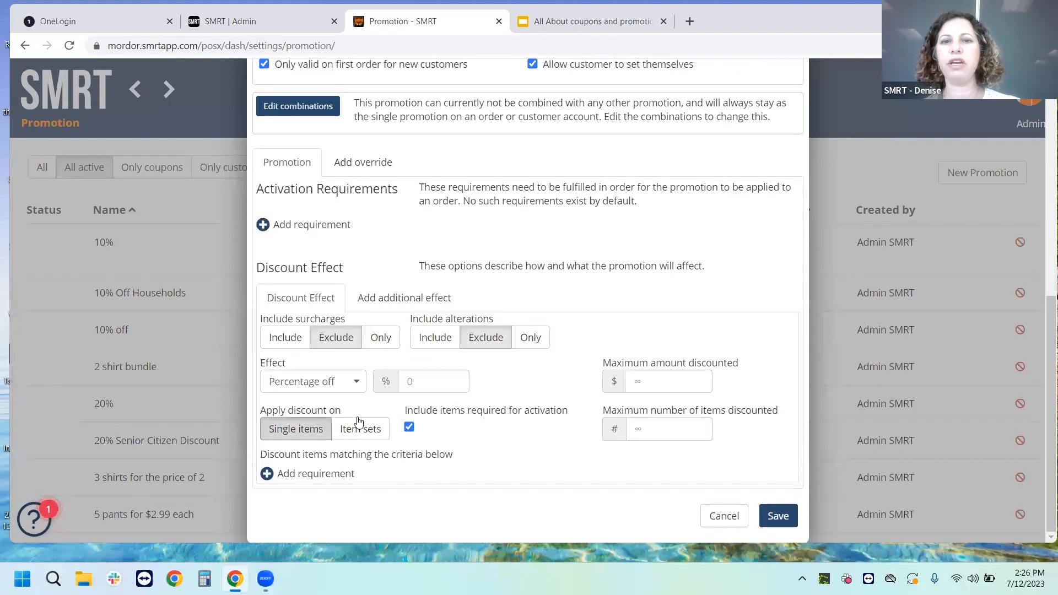
click(411, 385)
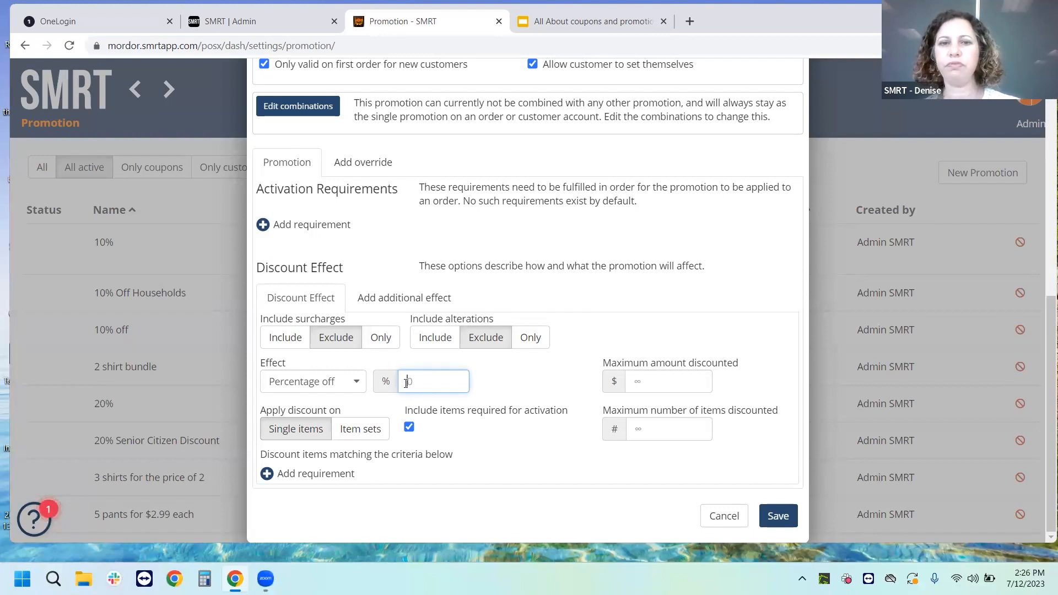
Add a discount item requirement that uses NOT to leave out the Rug item type.
click(270, 475)
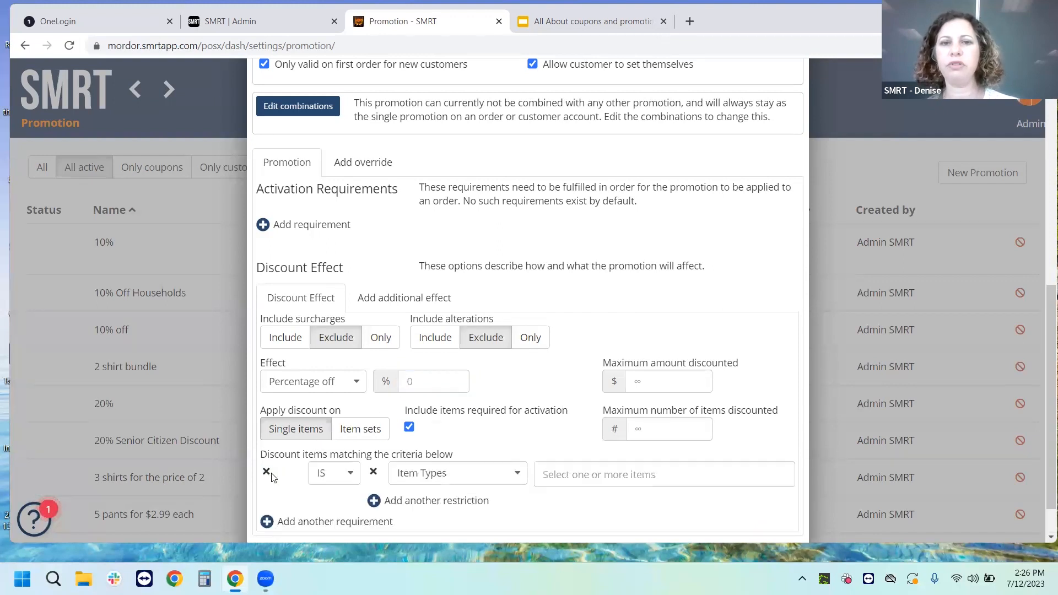
scroll(452, 466, down, 1)
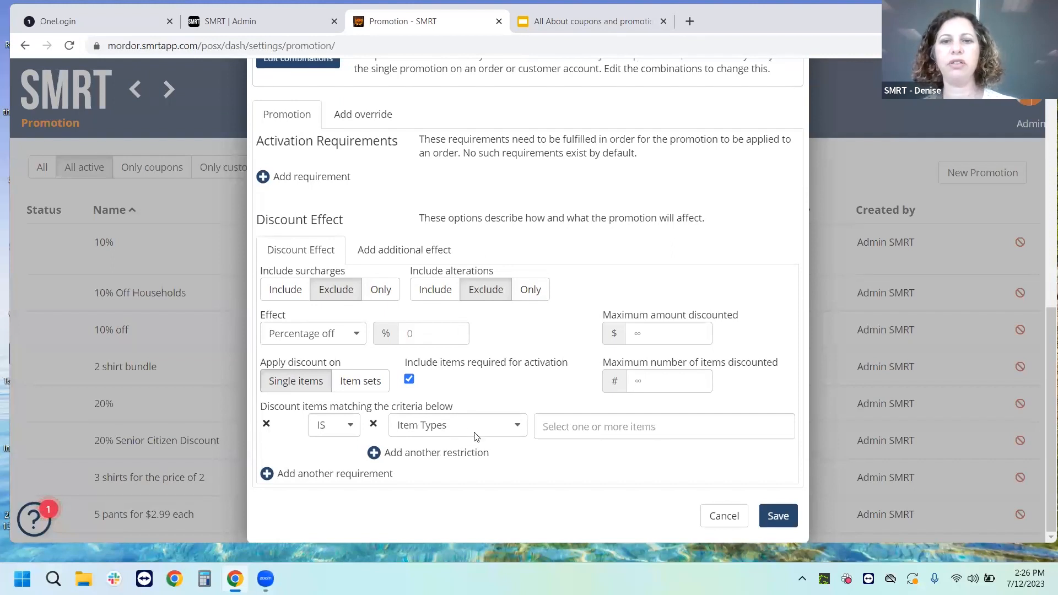
click(546, 426)
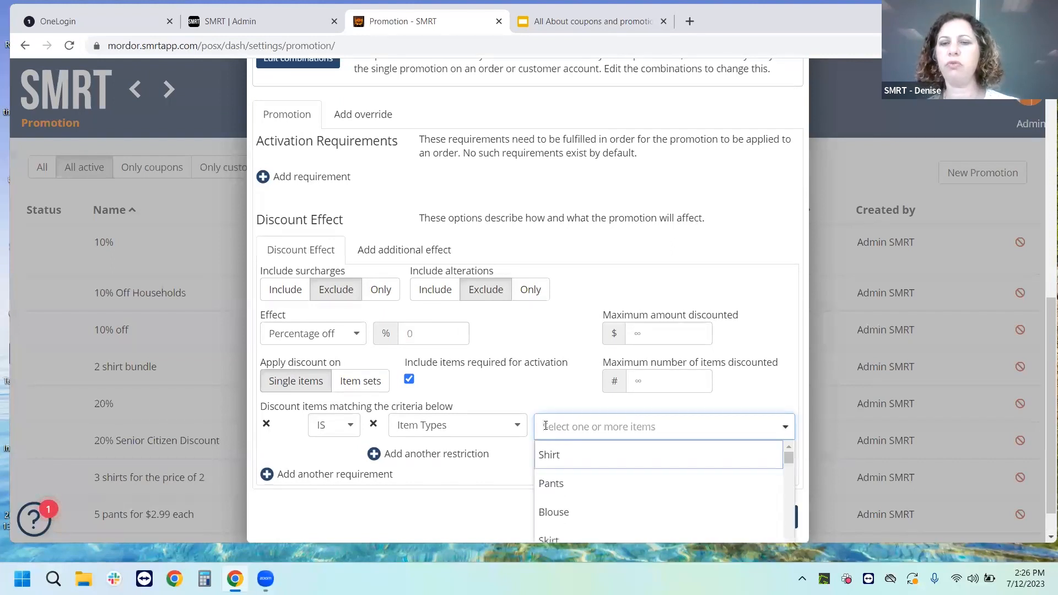
click(353, 430)
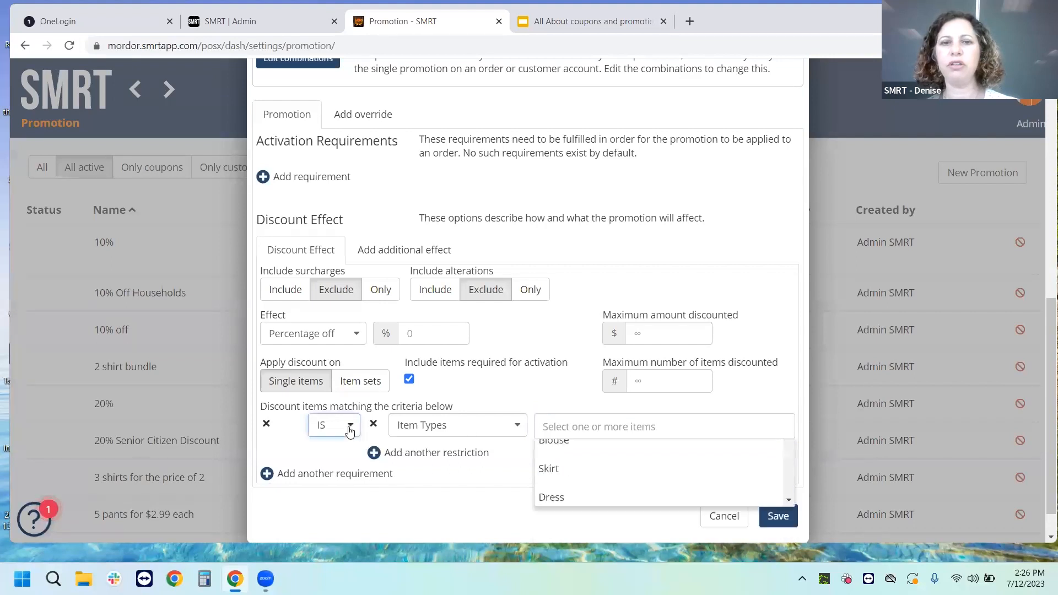
click(338, 465)
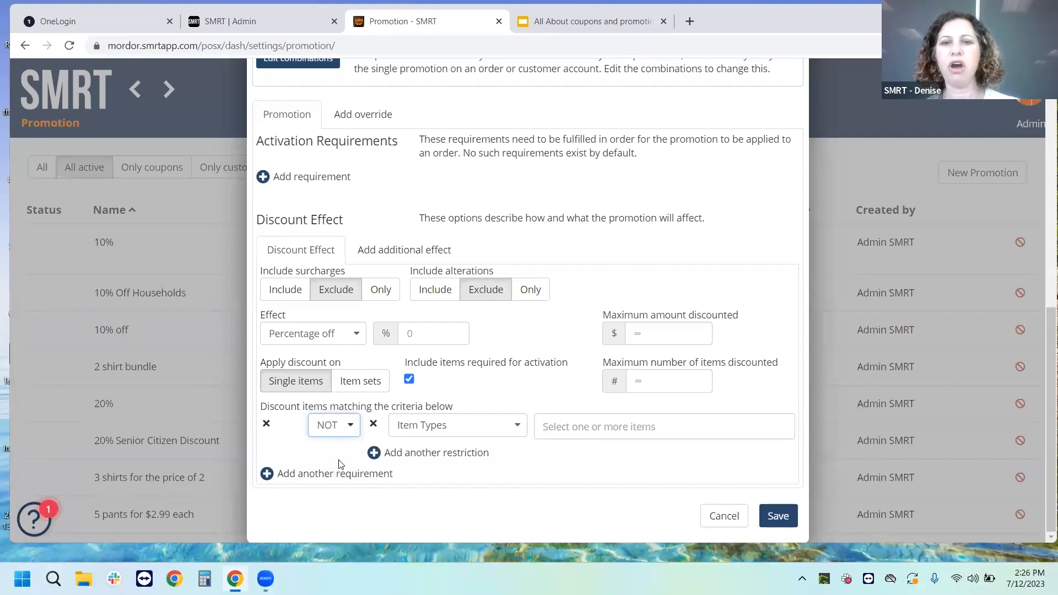
click(540, 427)
text(rug)
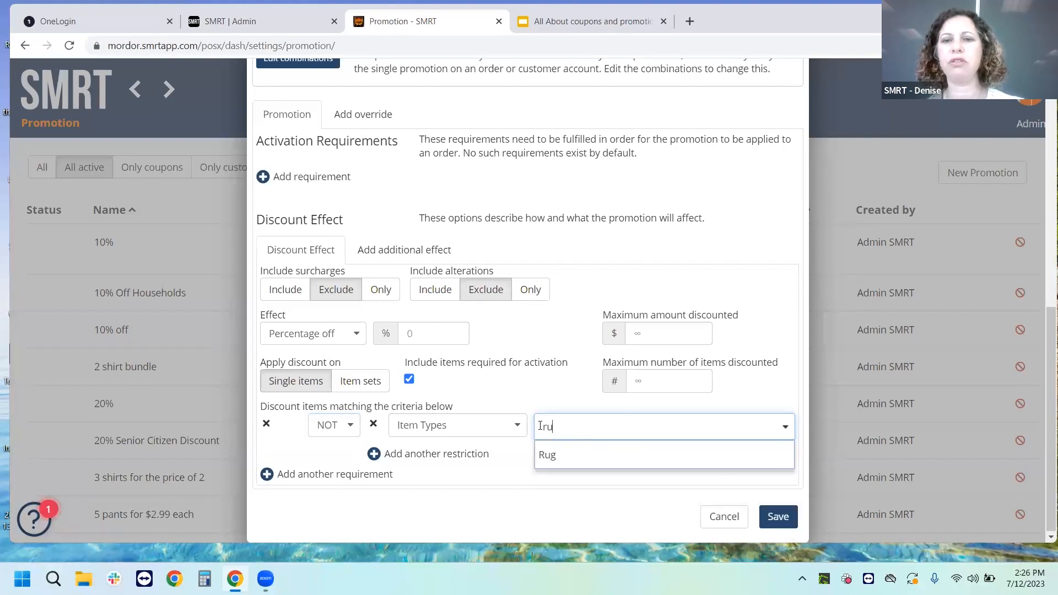
click(550, 456)
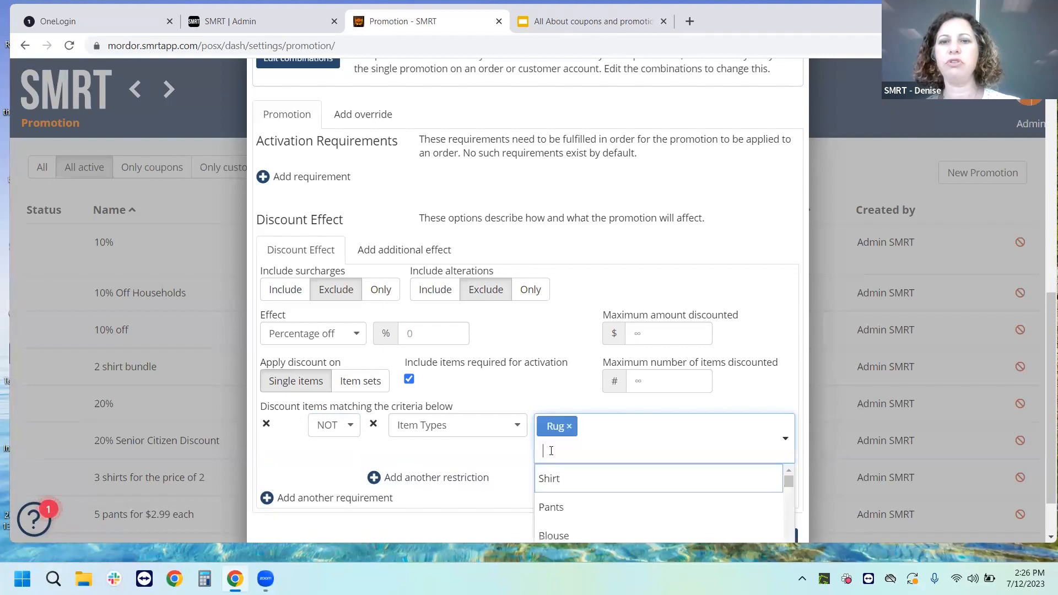
click(539, 397)
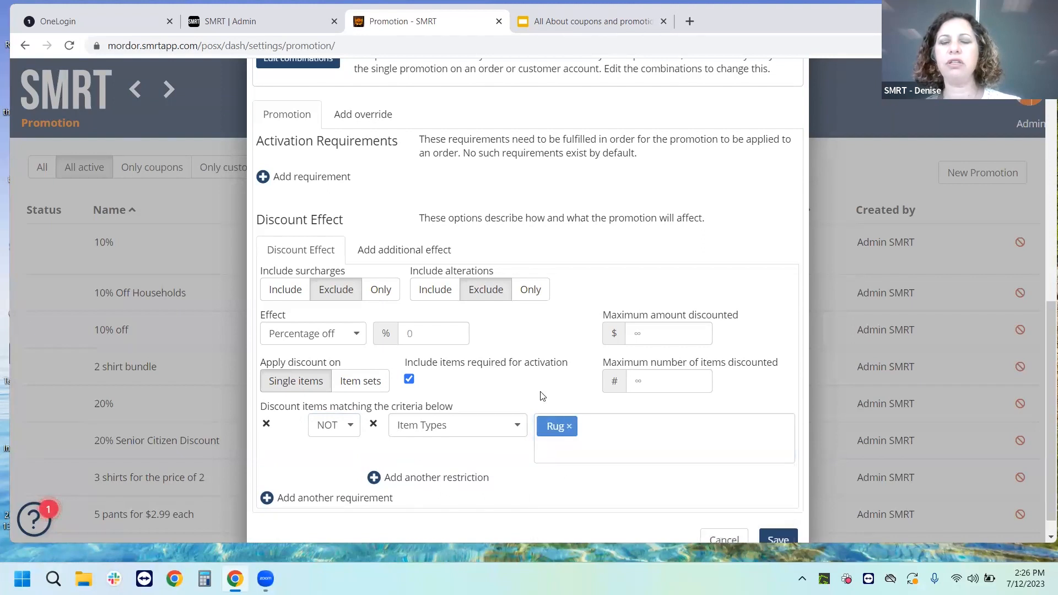
scroll(540, 397, down, 1)
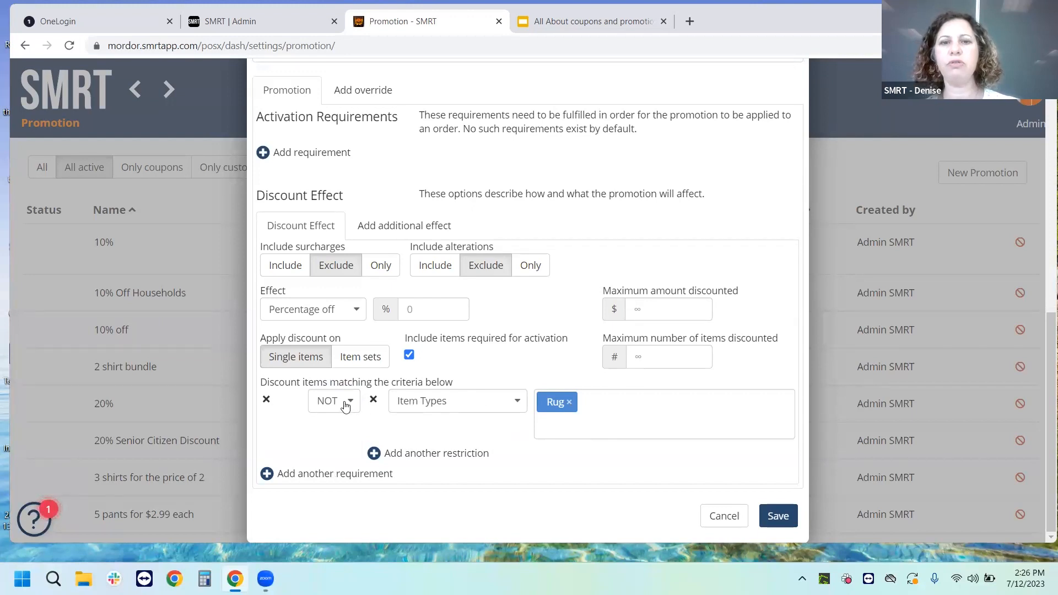
Remove Rug from the discount item requirement and change the requirement to IS with Departments.
click(569, 406)
click(477, 401)
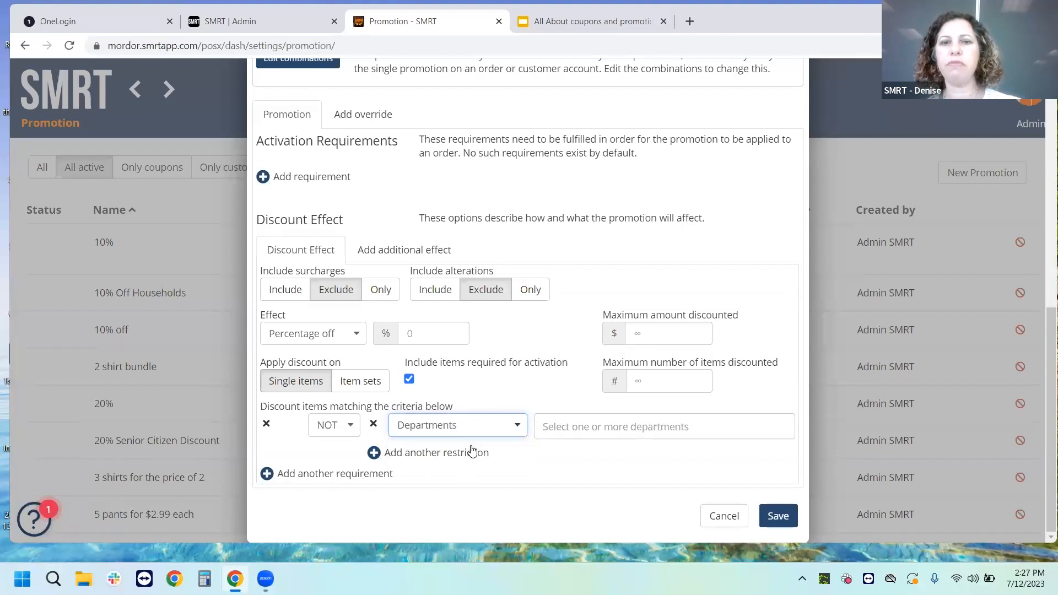
click(351, 427)
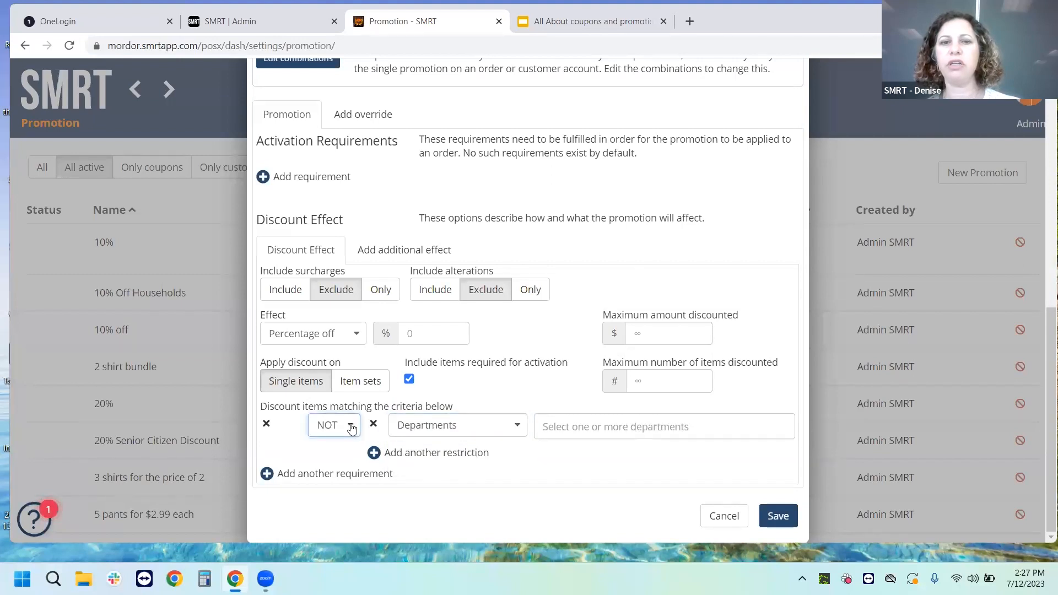
click(352, 427)
click(328, 444)
Add a second discount item requirement for Departments joined with AND, and close the new promotion without saving it.
click(291, 475)
scroll(291, 444, down, 1)
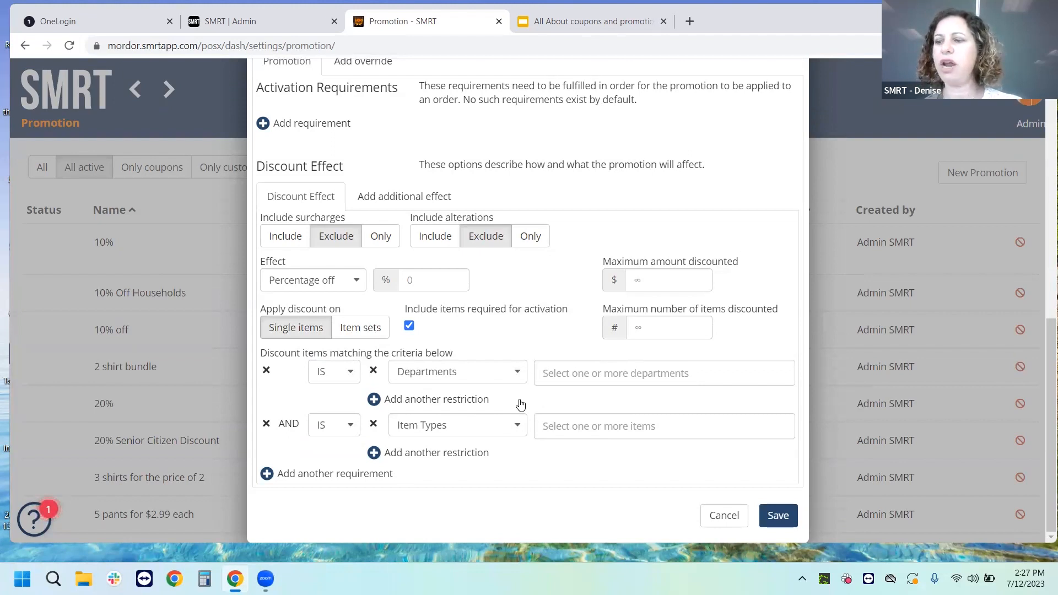
click(515, 429)
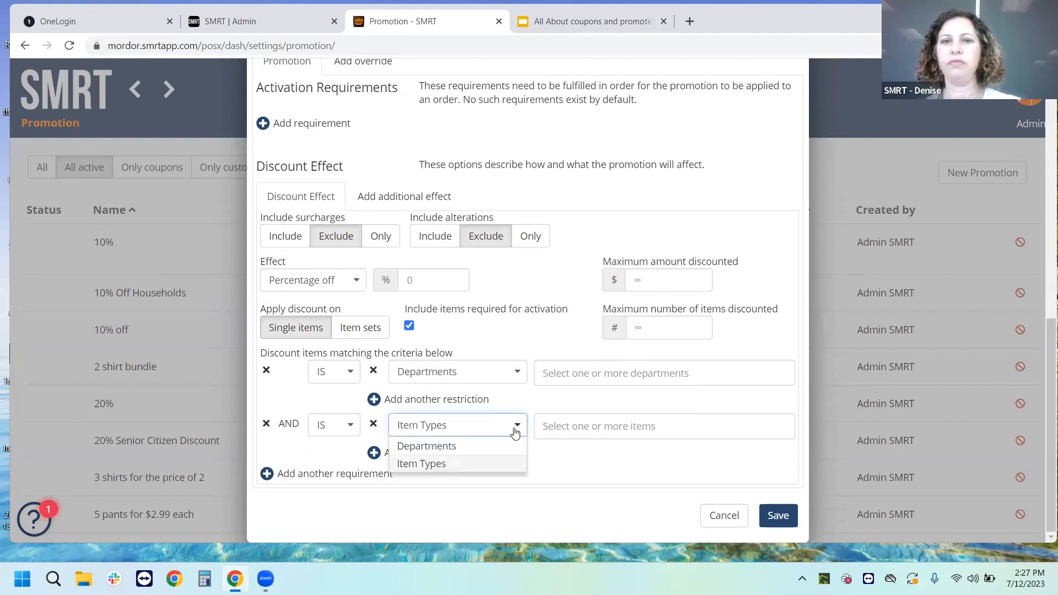
click(505, 447)
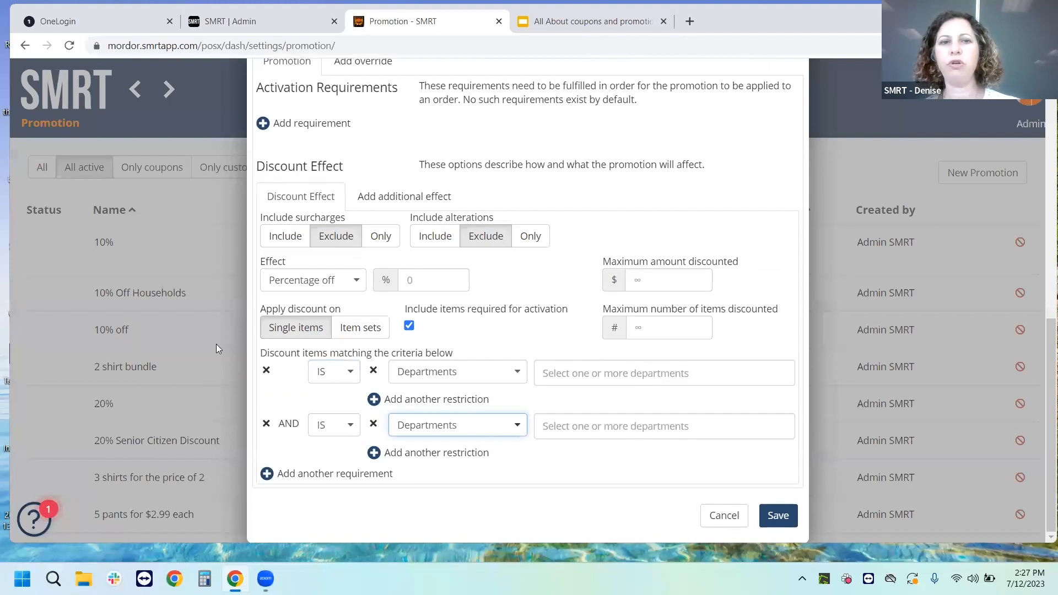
click(194, 334)
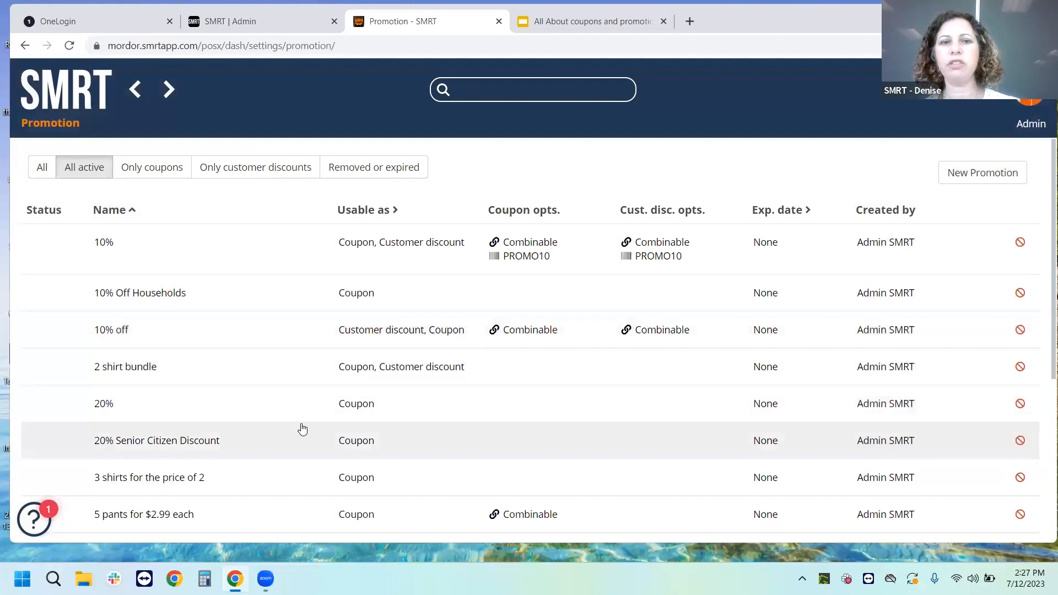
Open the 3 shirts for the price of 2 promotion and examine its activation requirements and discount effect settings.
scroll(263, 426, down, 1)
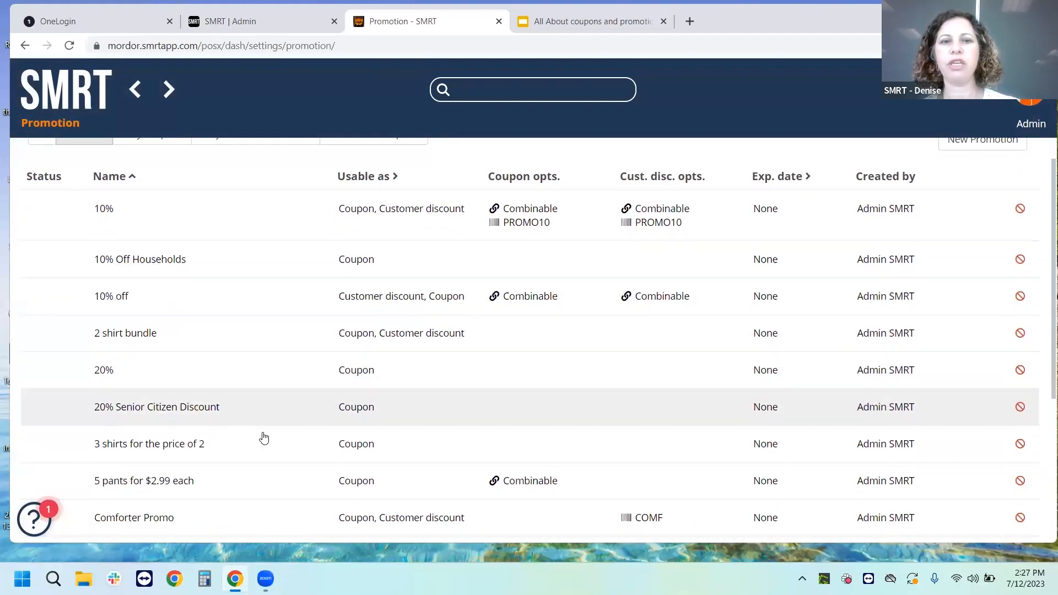
click(264, 444)
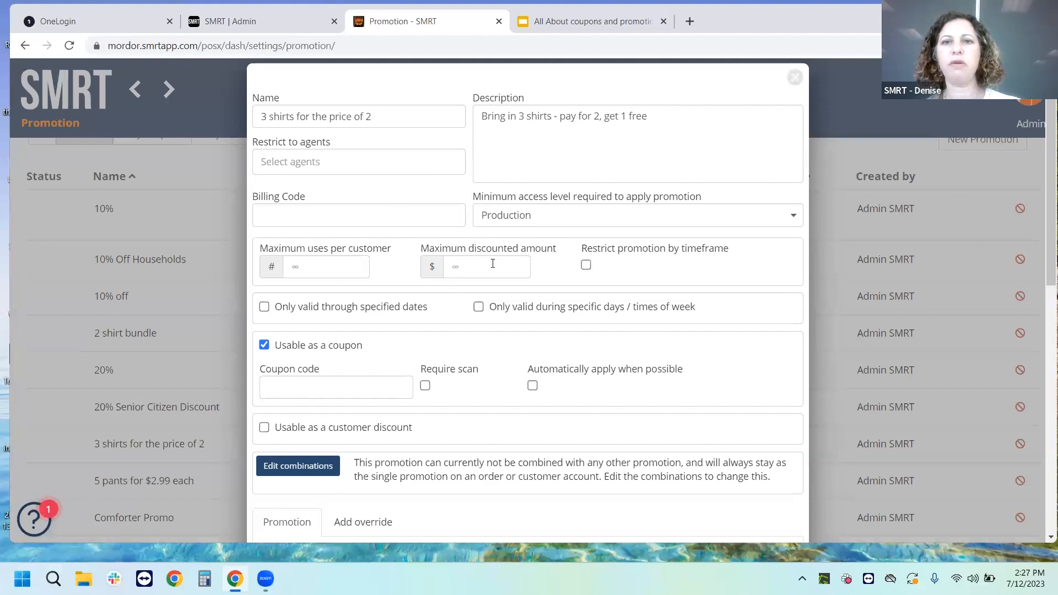
scroll(484, 259, down, 3)
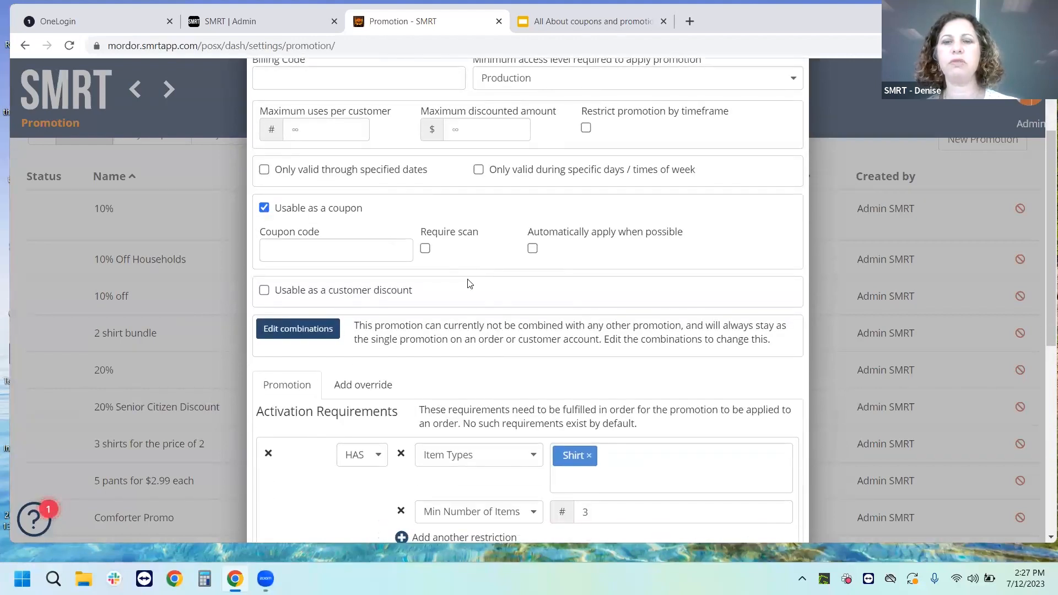
scroll(469, 284, down, 4)
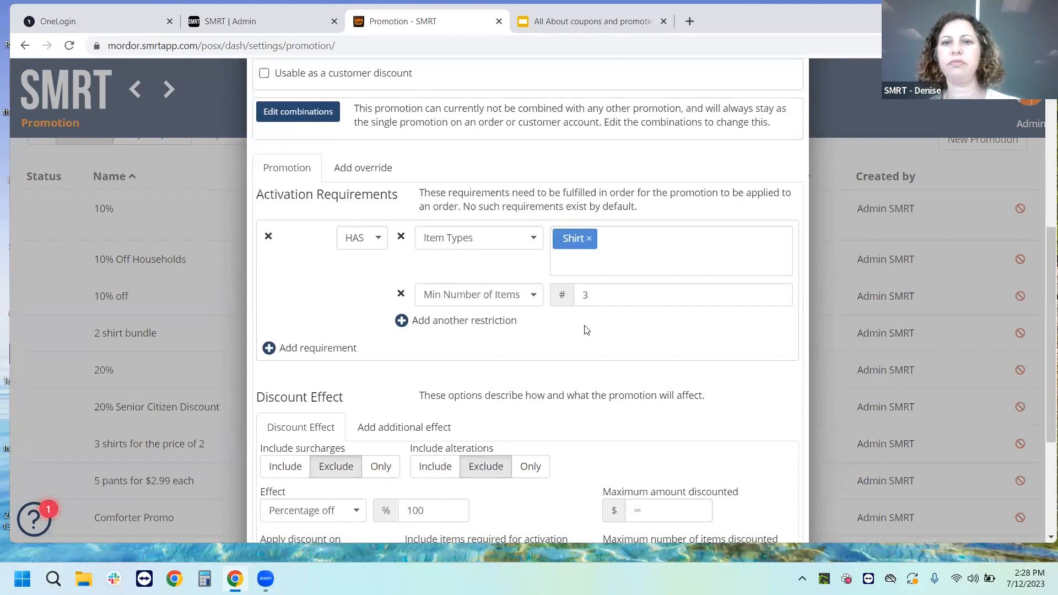
scroll(587, 330, down, 3)
scroll(587, 329, down, 1)
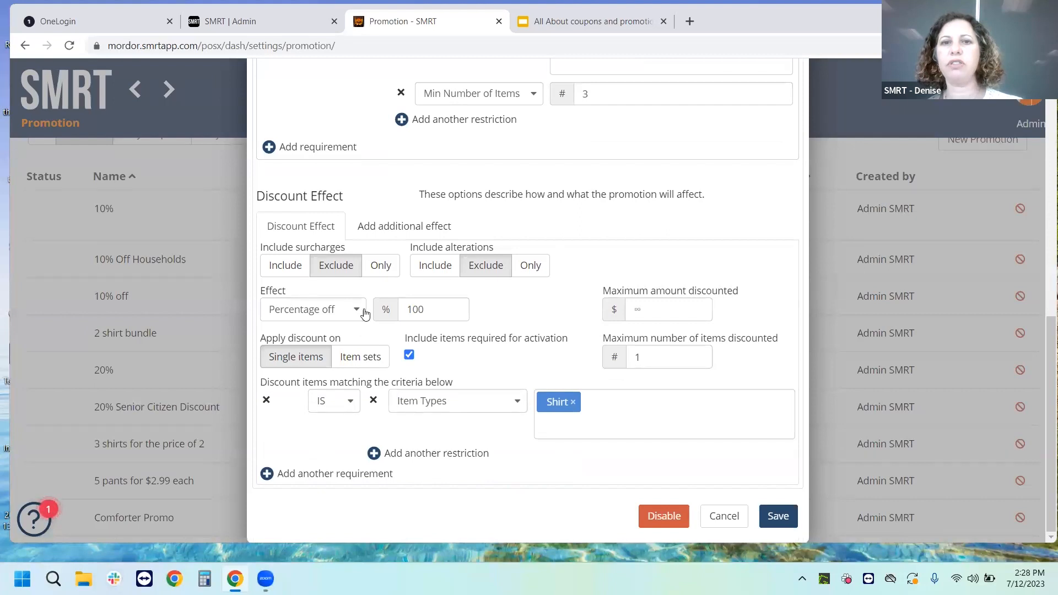
click(434, 310)
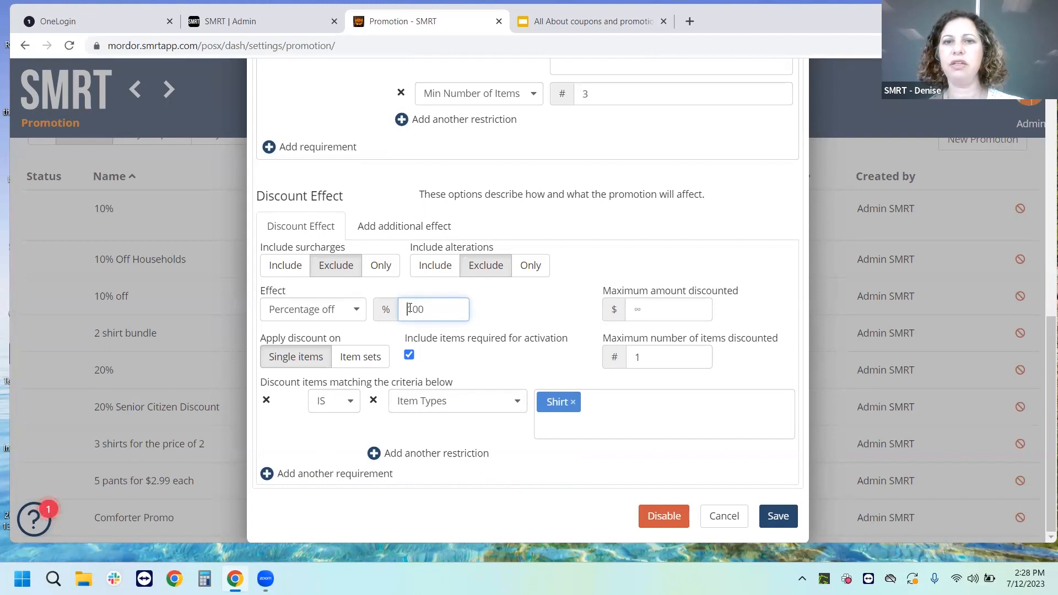
Check the maximum number of items discounted in the 3 shirts for the price of 2 promotion and close it without saving.
click(644, 358)
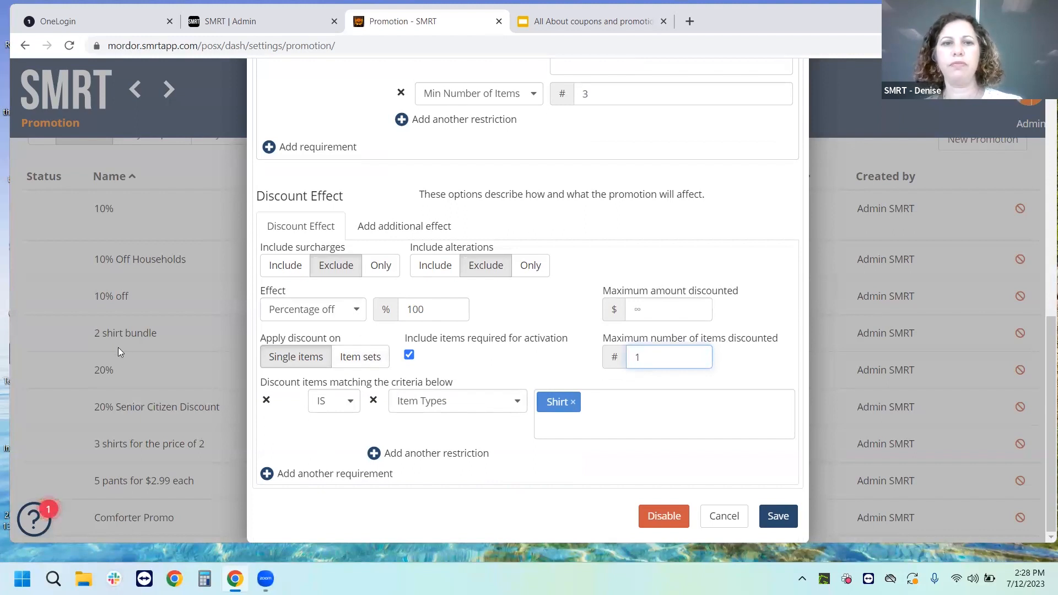
click(95, 369)
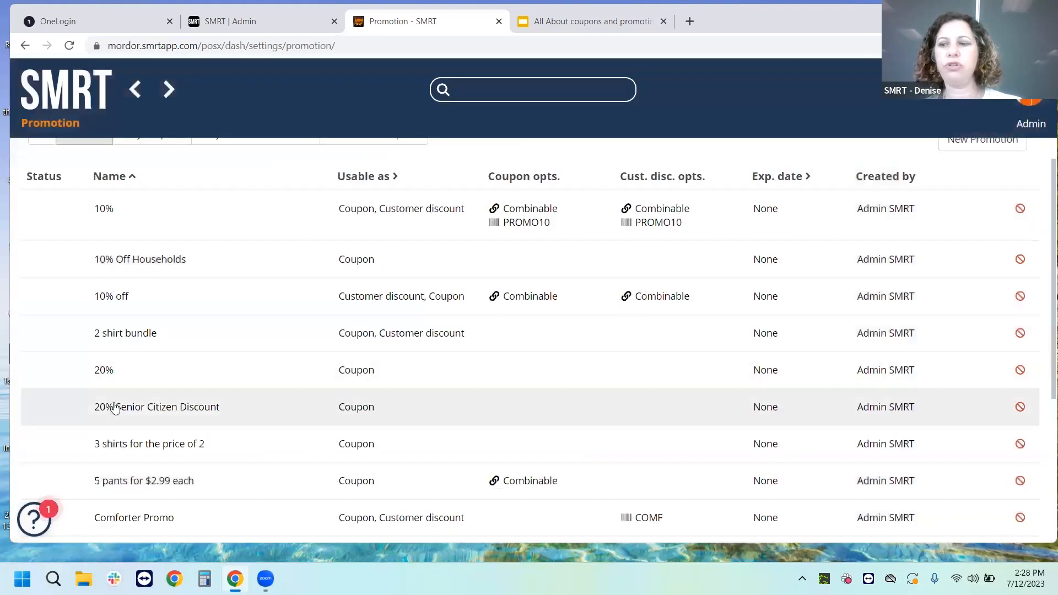
Open the 5 pants for $2.99 each promotion, review its coupon settings and collapse its list of combinations.
scroll(137, 425, down, 1)
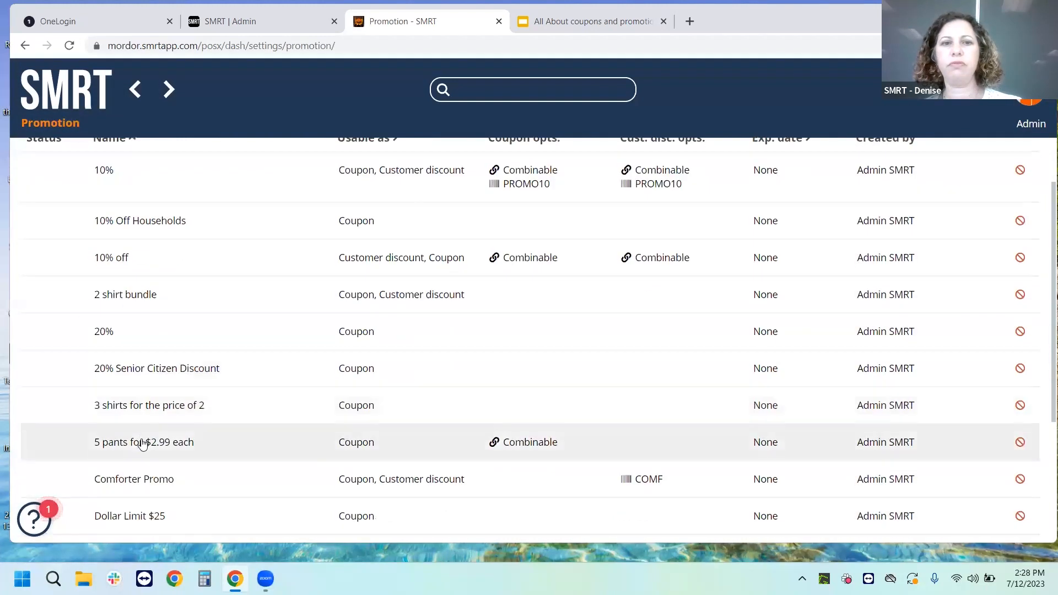
click(142, 444)
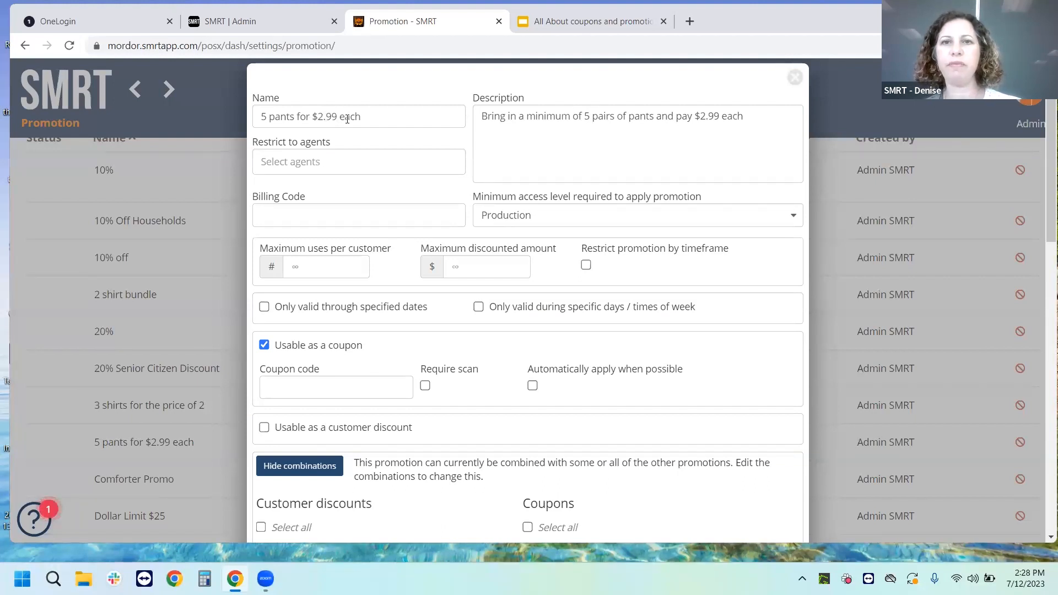
scroll(546, 149, down, 1)
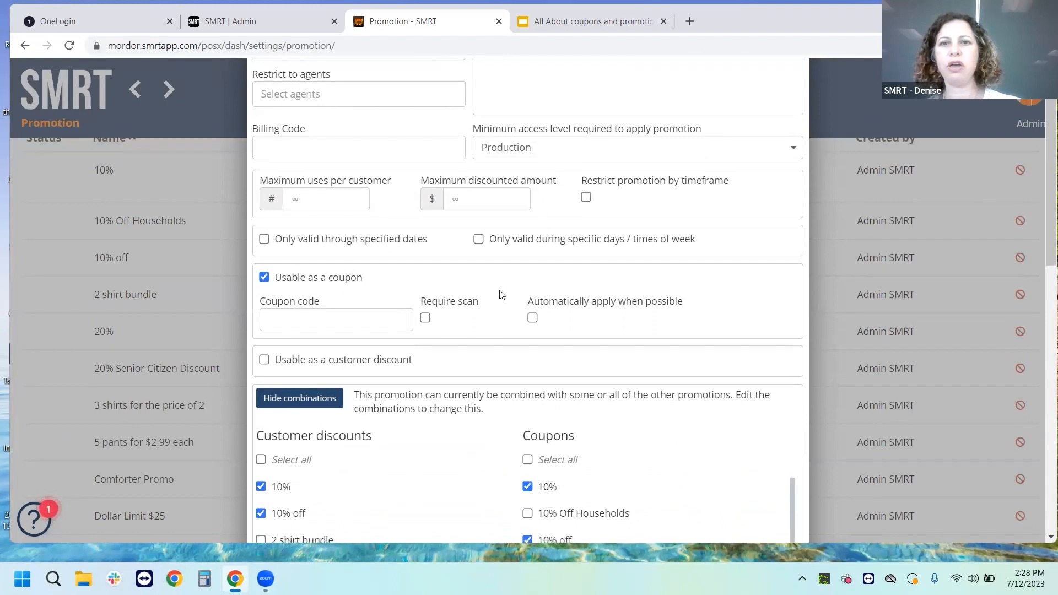
scroll(421, 243, down, 2)
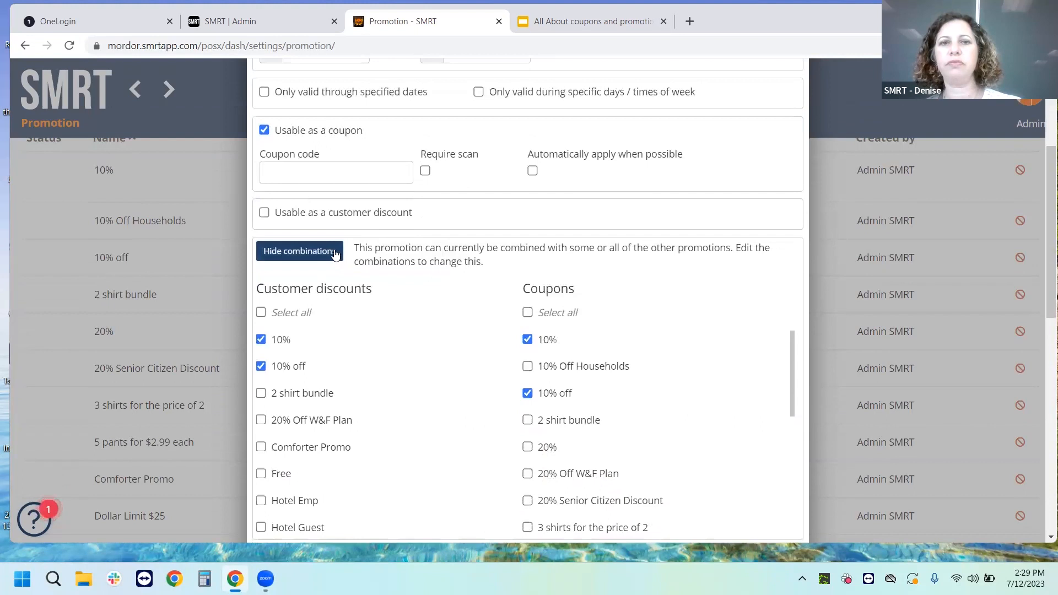
click(335, 255)
Examine the pants promotion's activation requirements and fixed-price discount effect, and close it without saving.
scroll(410, 263, down, 3)
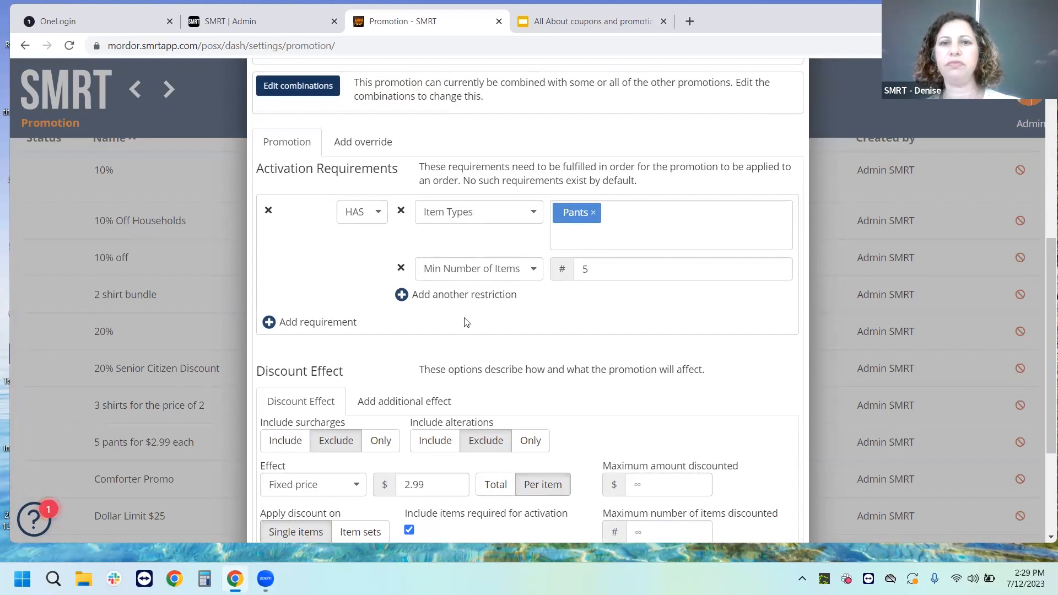
scroll(465, 321, down, 3)
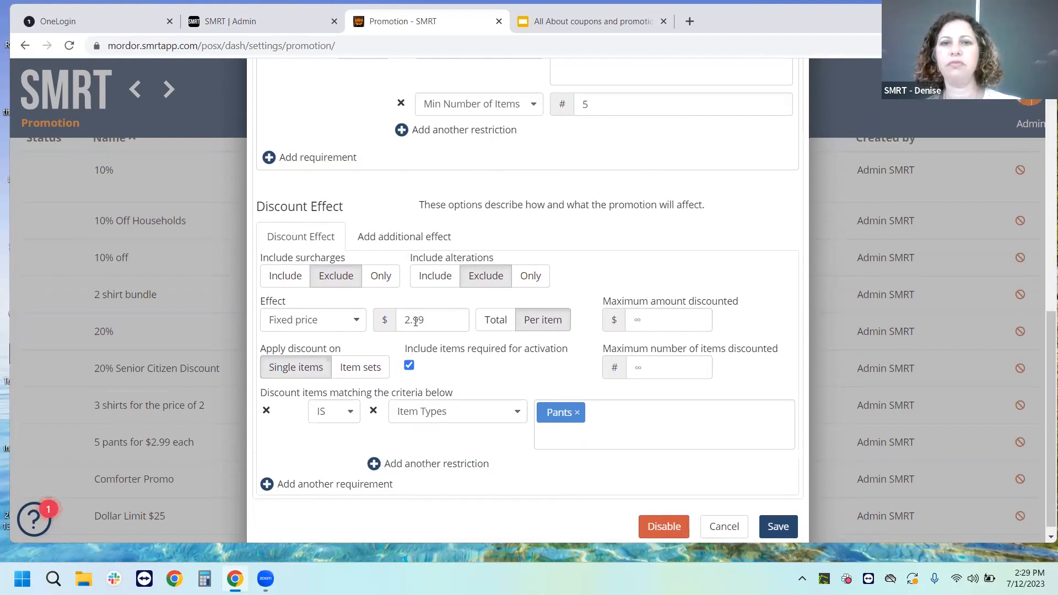
scroll(441, 352, down, 1)
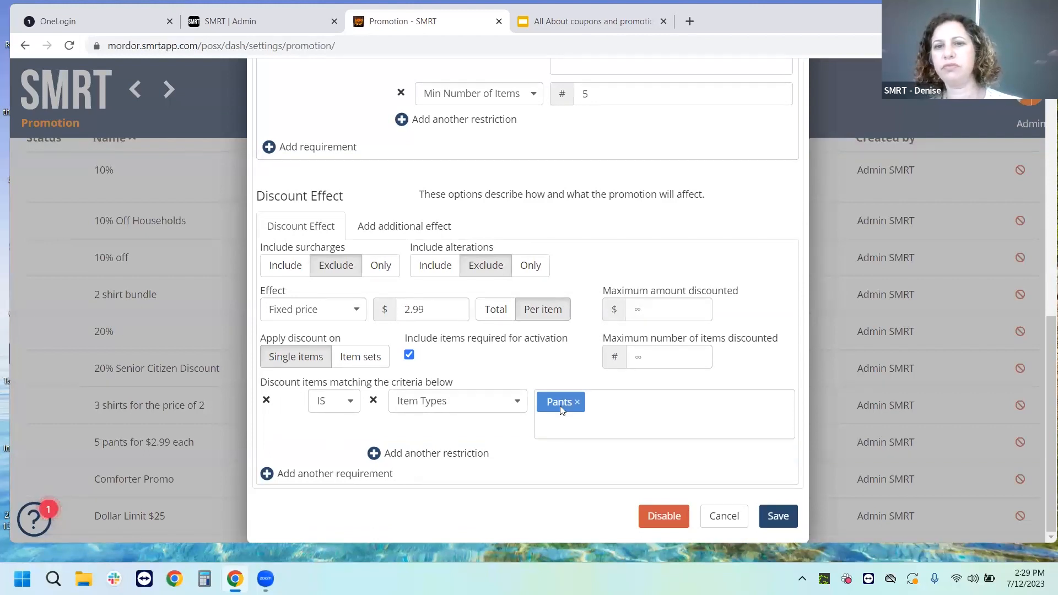
click(64, 384)
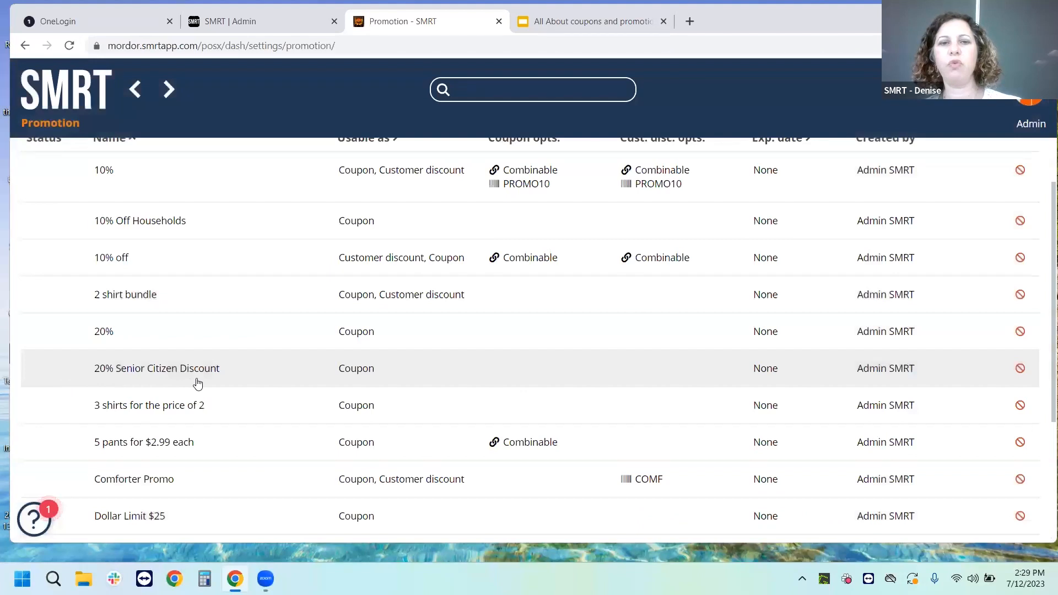
Open the 20% Senior Citizen Discount promotion, examine its usage limit, department requirement and discount effect, and close it without saving.
scroll(195, 381, down, 2)
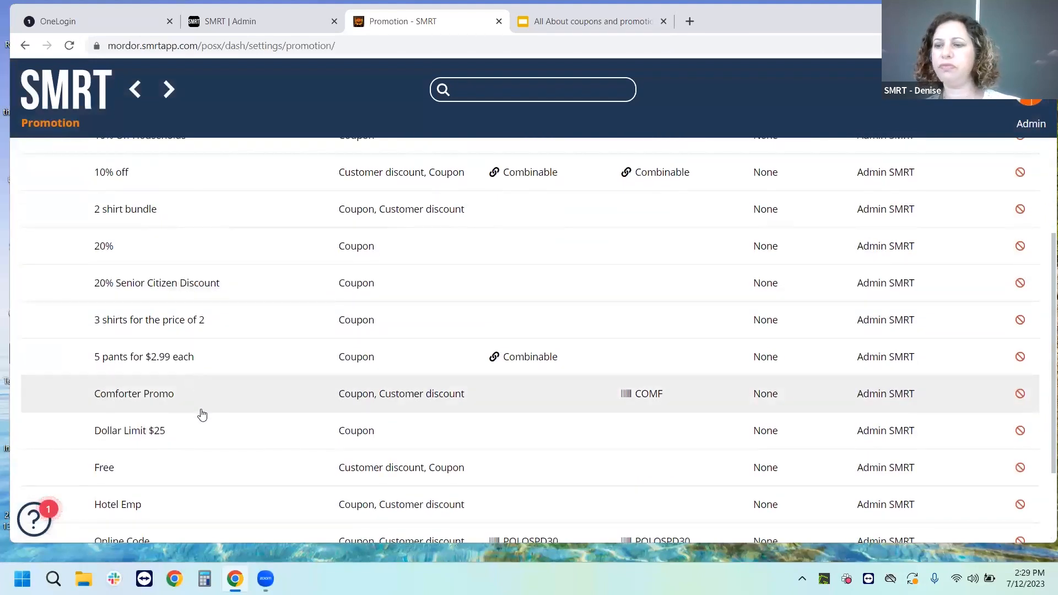
click(188, 284)
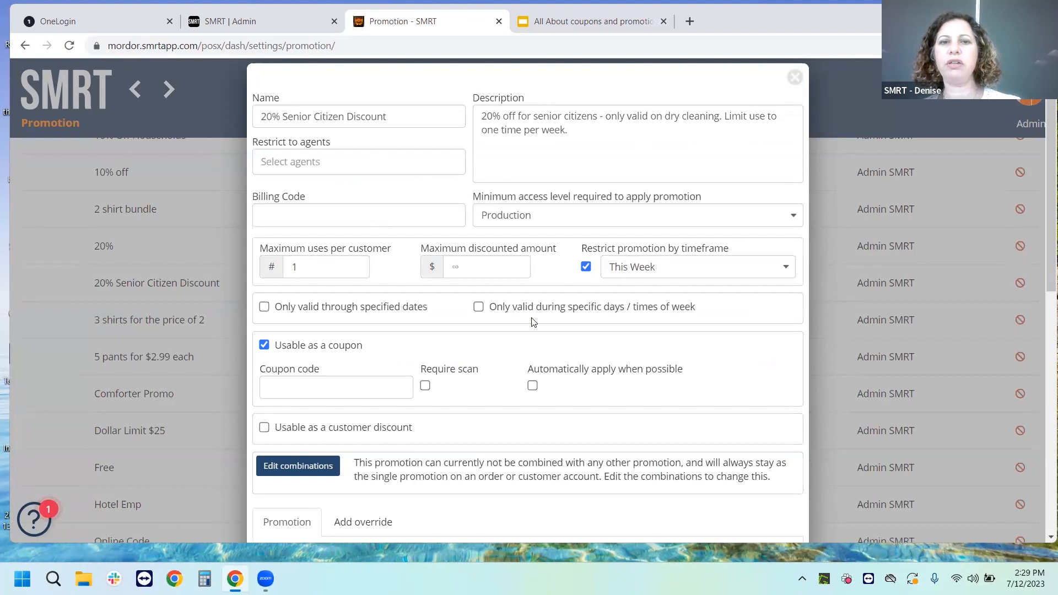
scroll(505, 337, down, 4)
scroll(505, 337, down, 2)
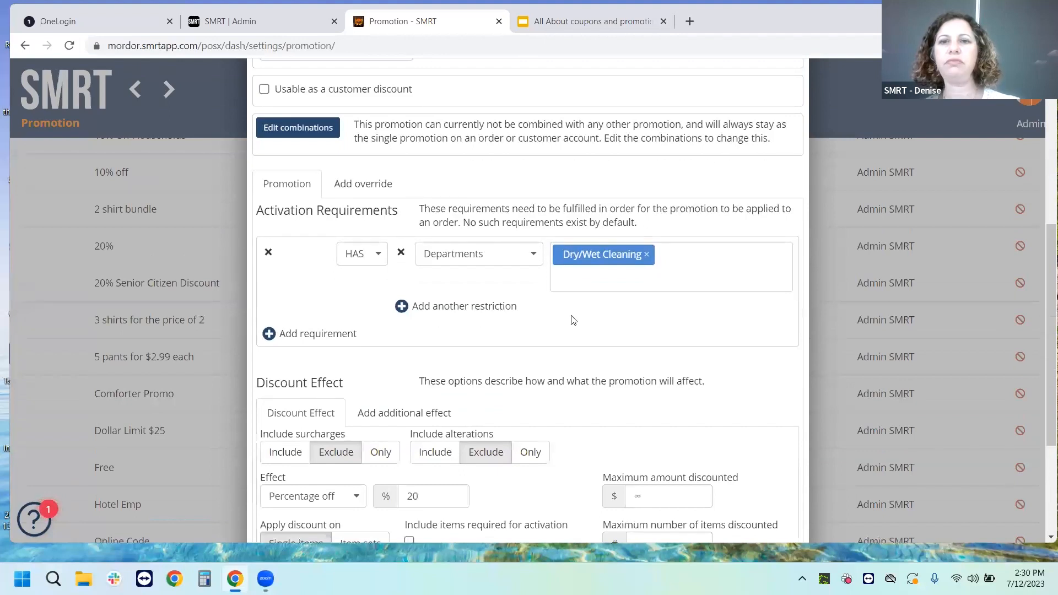
scroll(573, 317, down, 3)
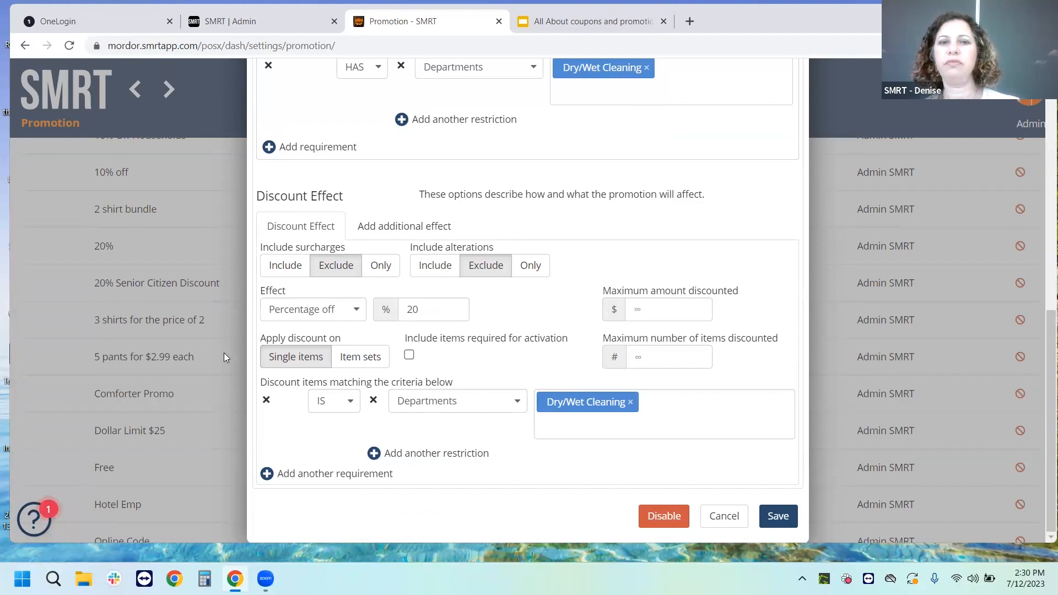
click(70, 336)
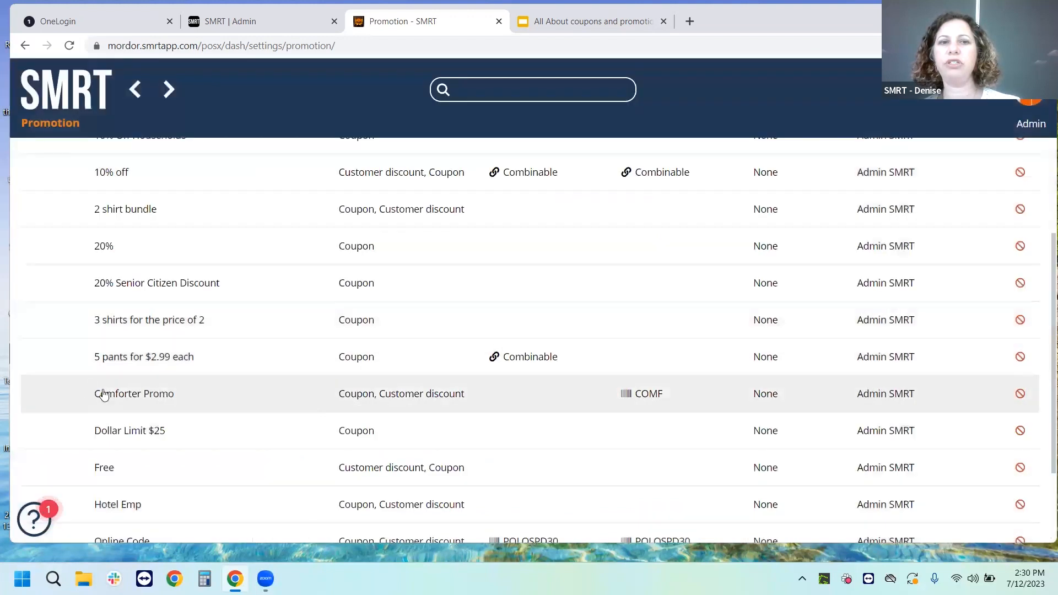
Open the Comforter Promo promotion and examine its description, coupon settings and customer discount coupon code.
click(183, 398)
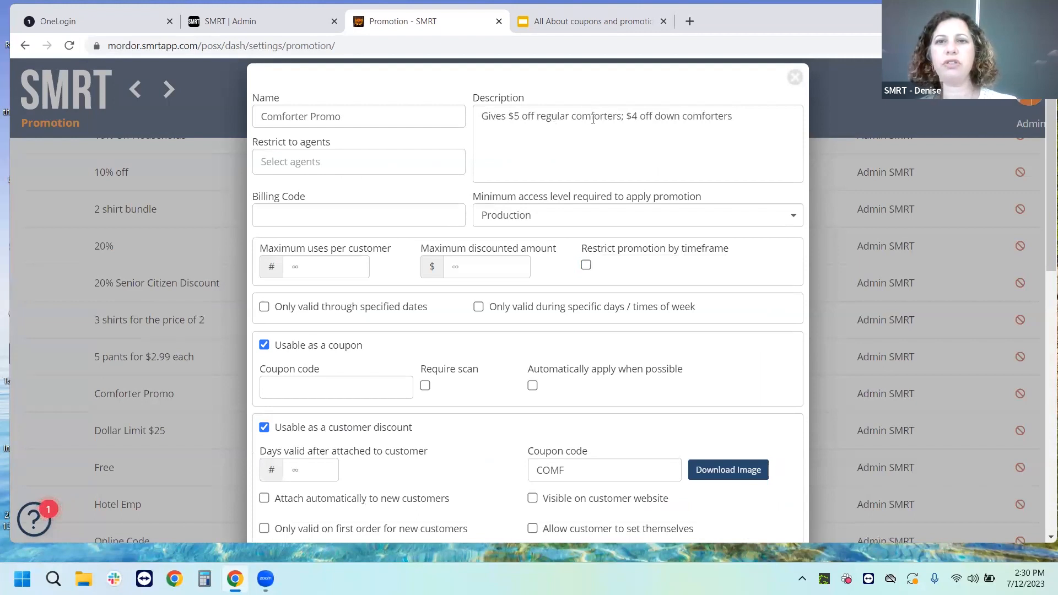
click(621, 118)
text(;)
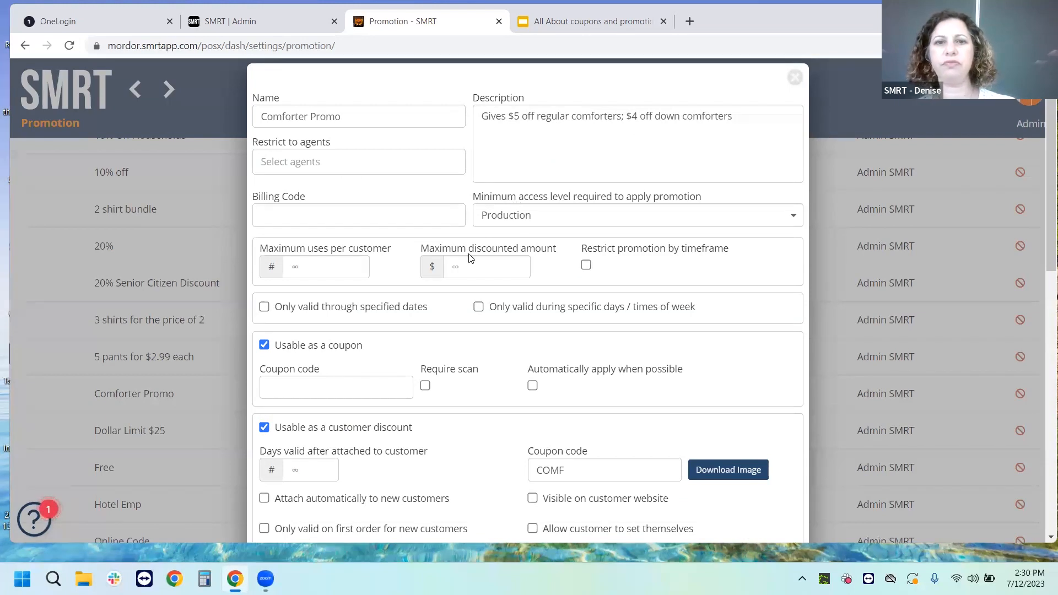
scroll(470, 259, down, 2)
scroll(471, 258, down, 1)
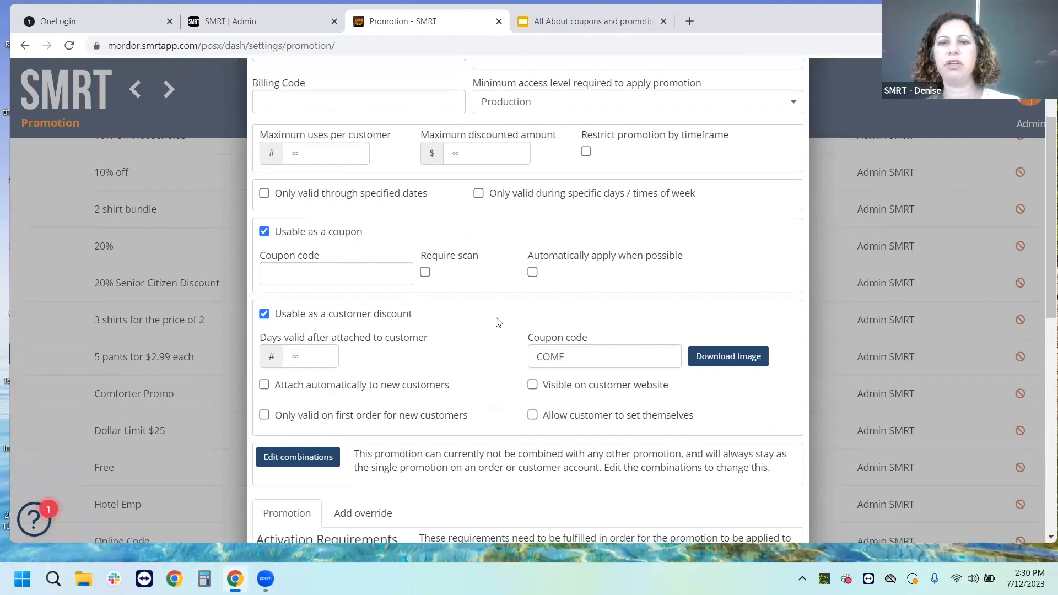
scroll(471, 331, up, 2)
scroll(472, 331, up, 2)
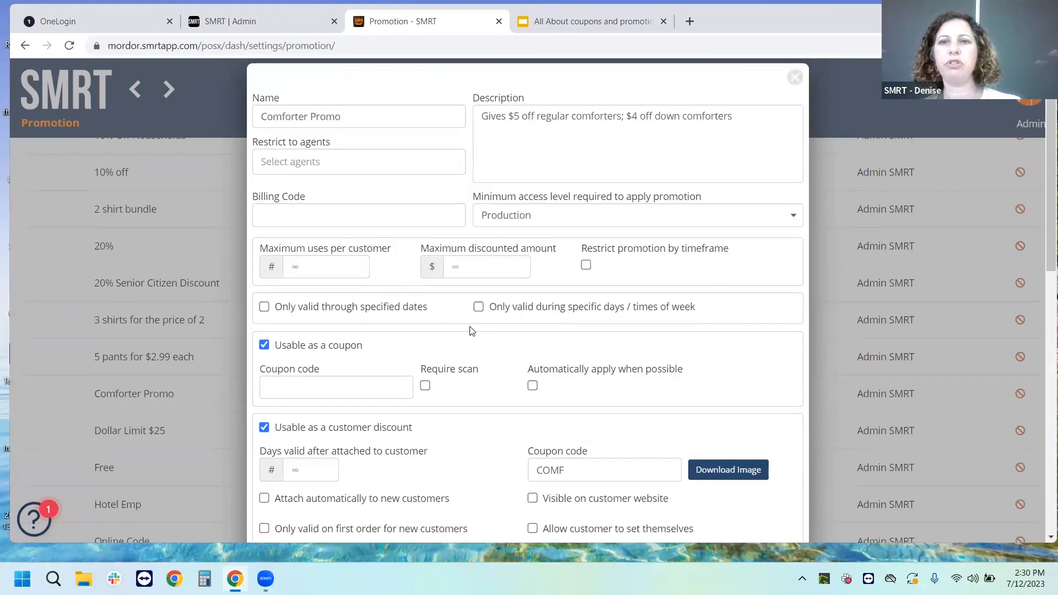
scroll(471, 331, down, 4)
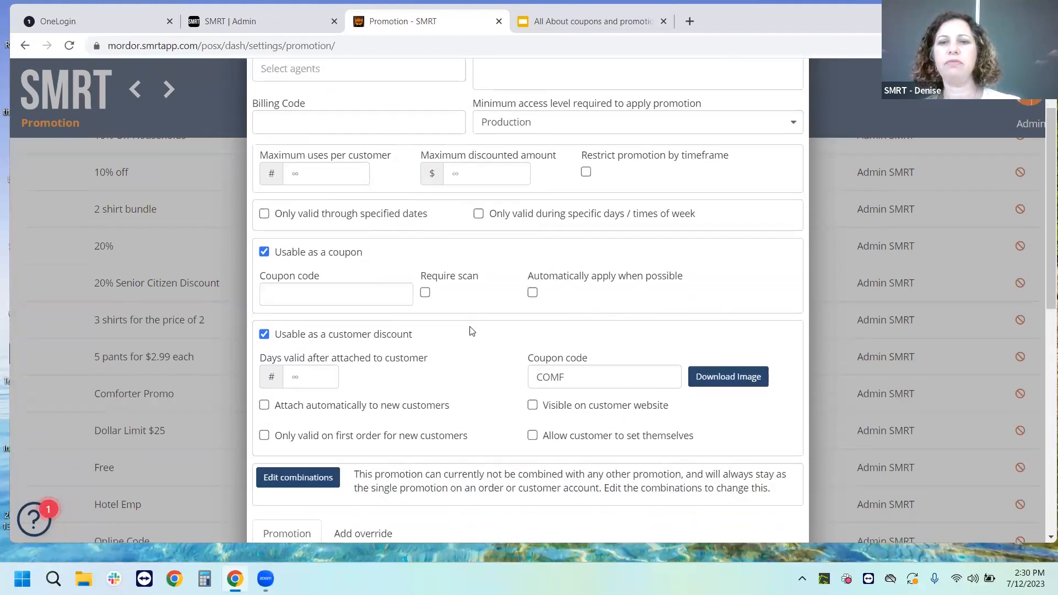
scroll(471, 331, down, 1)
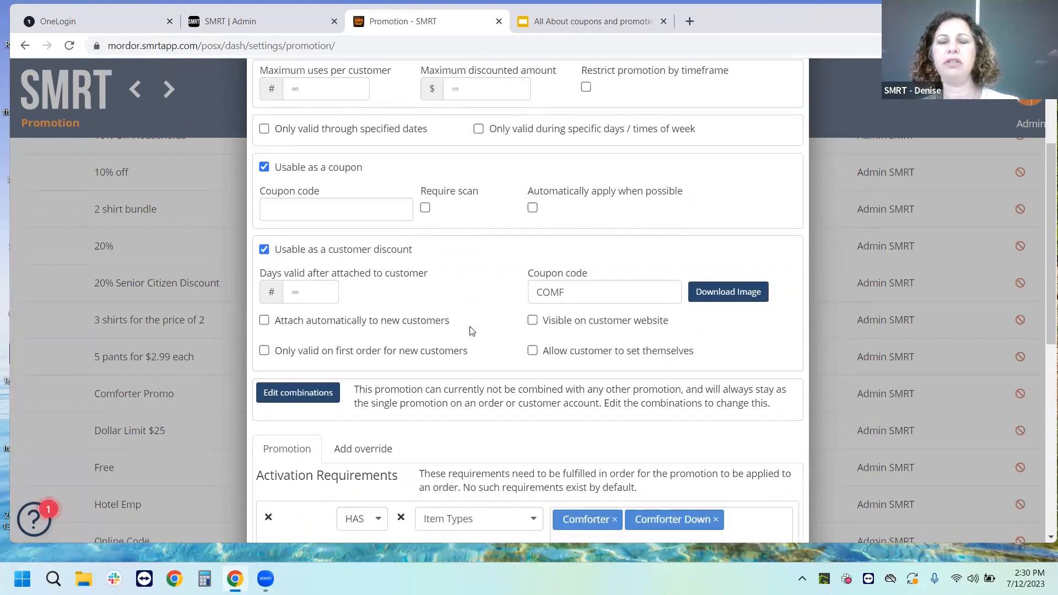
click(531, 293)
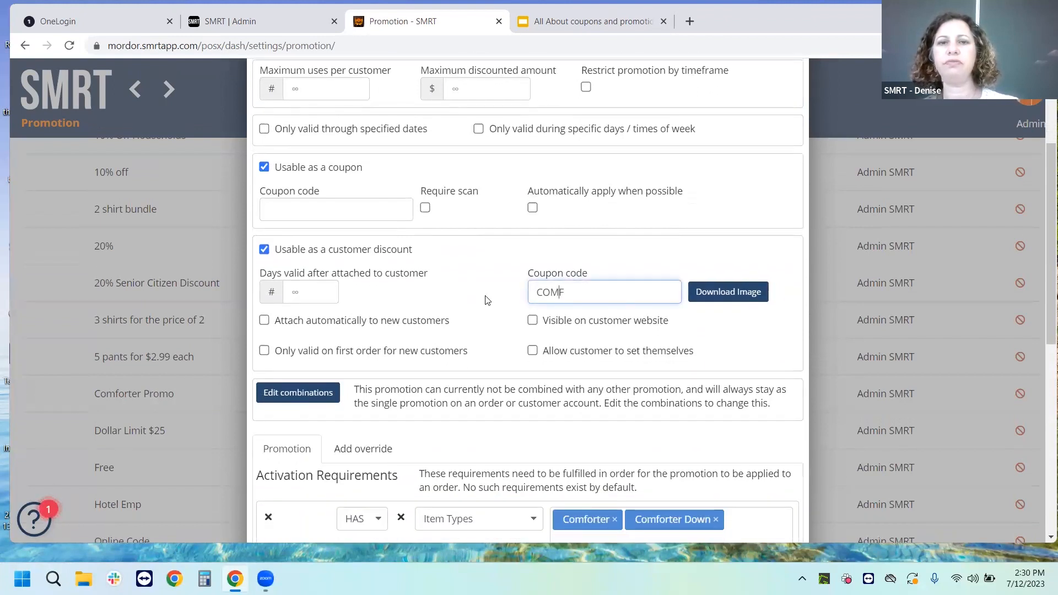
Examine the comforter promotion's activation requirements and both its main and additional discount effects, and close it without saving.
scroll(488, 300, down, 3)
scroll(487, 300, down, 2)
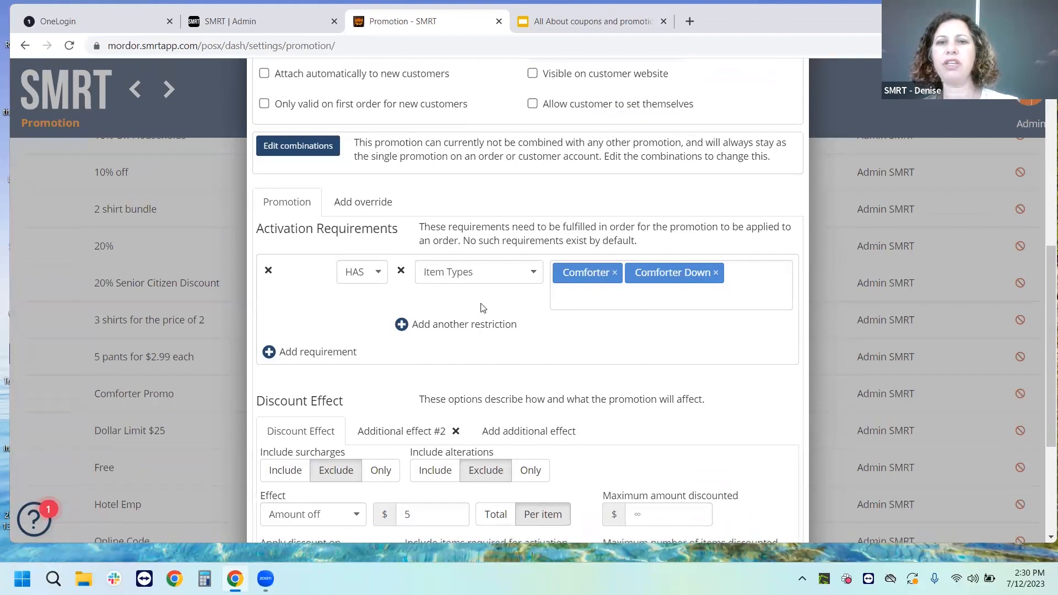
scroll(481, 308, down, 4)
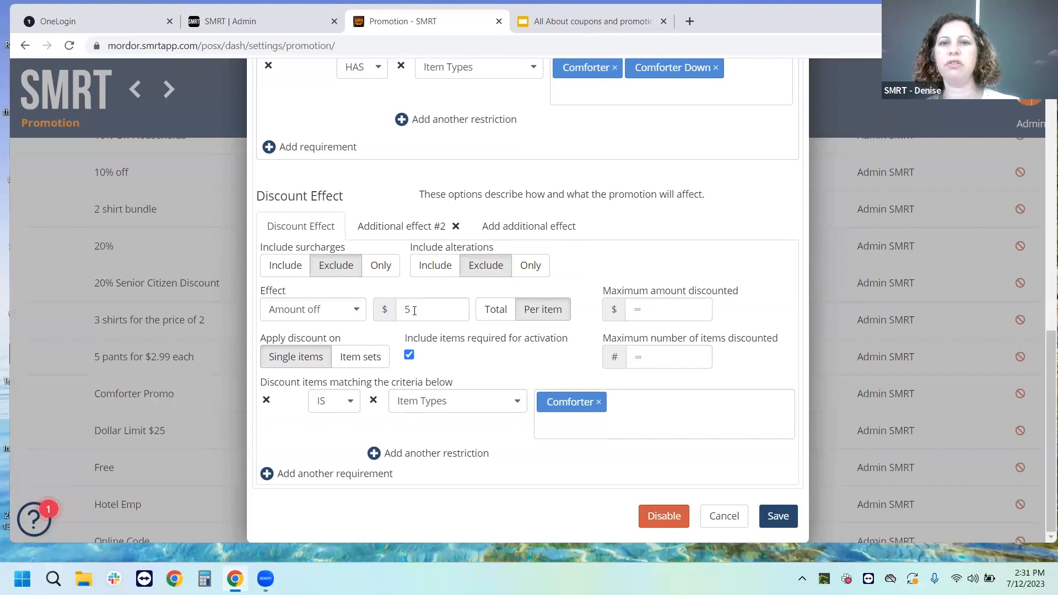
click(392, 229)
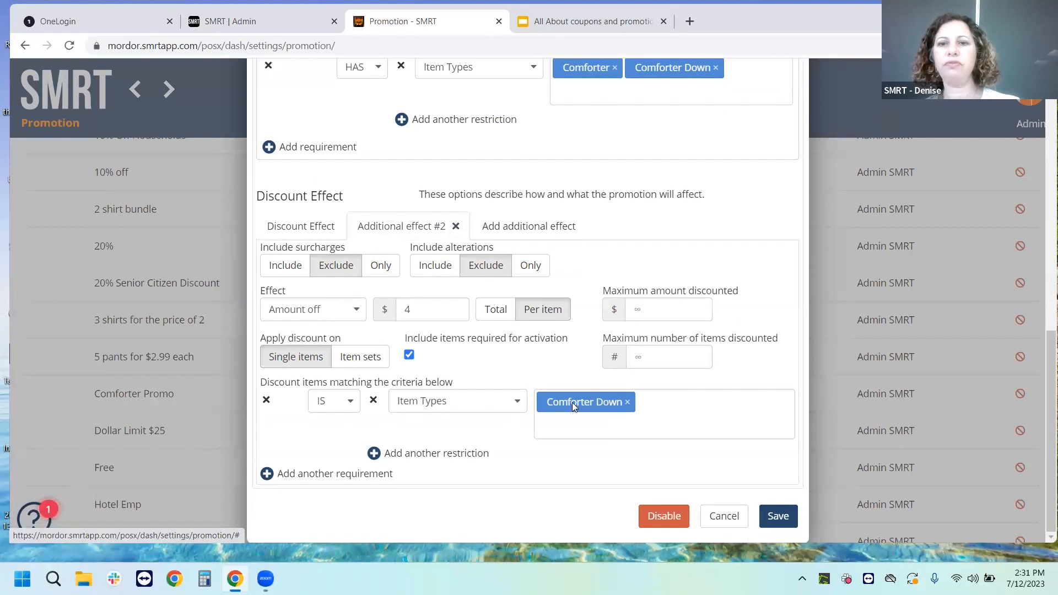
click(214, 242)
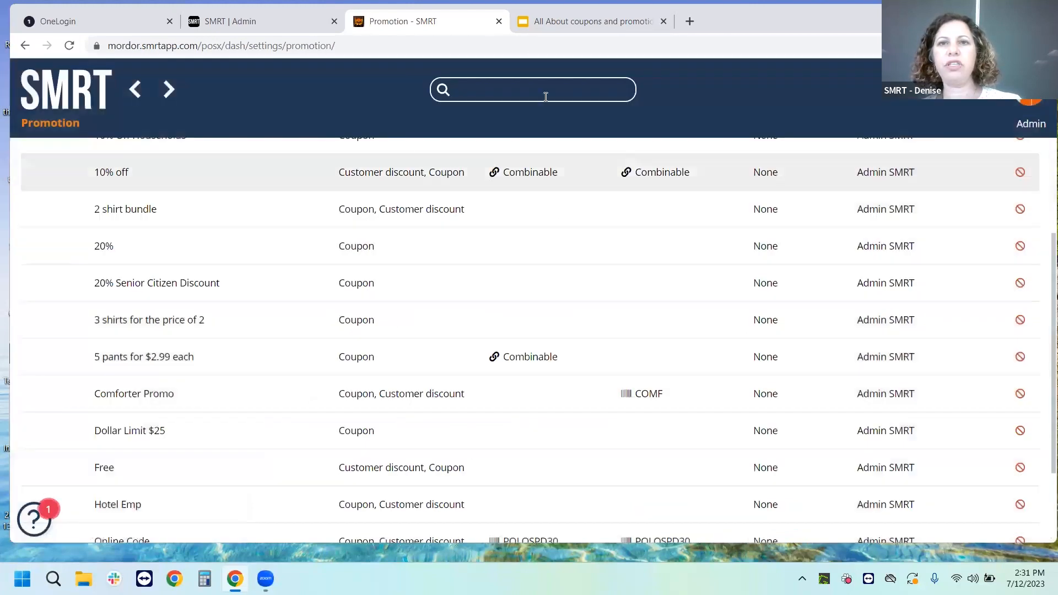
Switch to the All About coupons and promotions_FINAL presentation in Google Slides and present its Q & A slide full screen.
click(556, 29)
scroll(99, 427, down, 3)
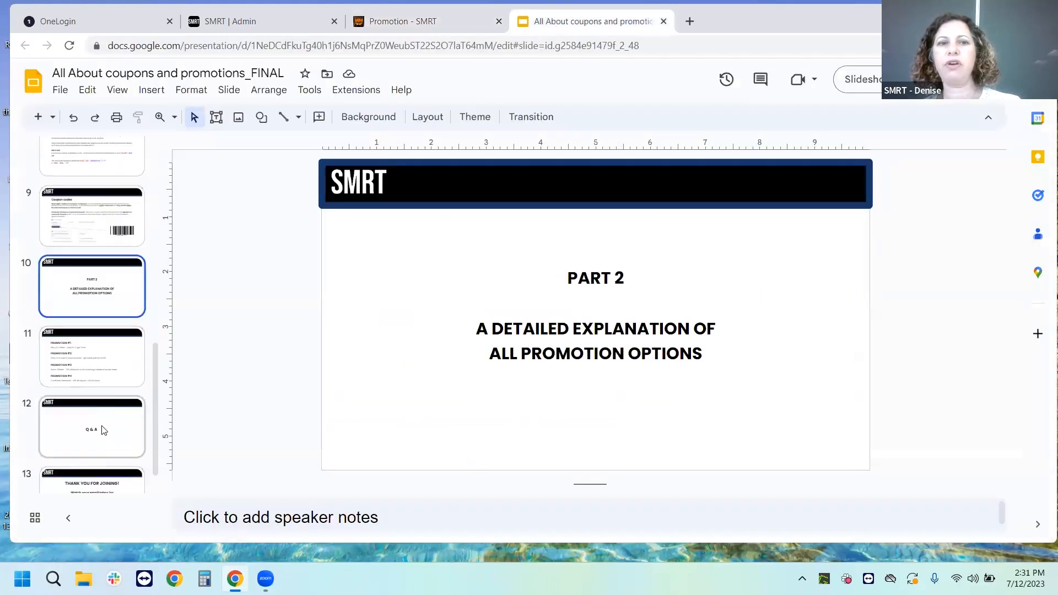
click(105, 430)
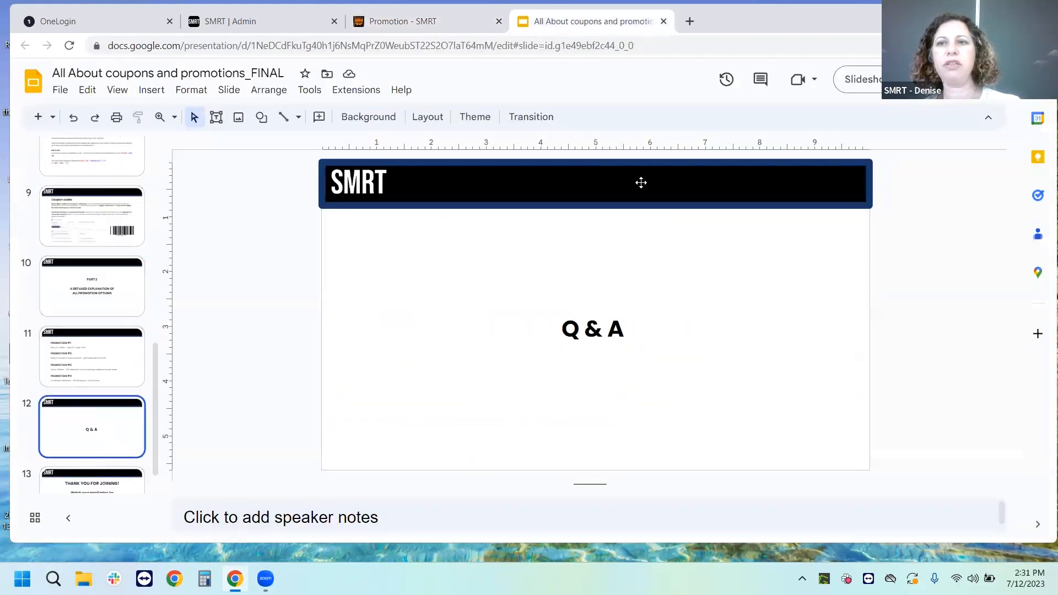
click(850, 82)
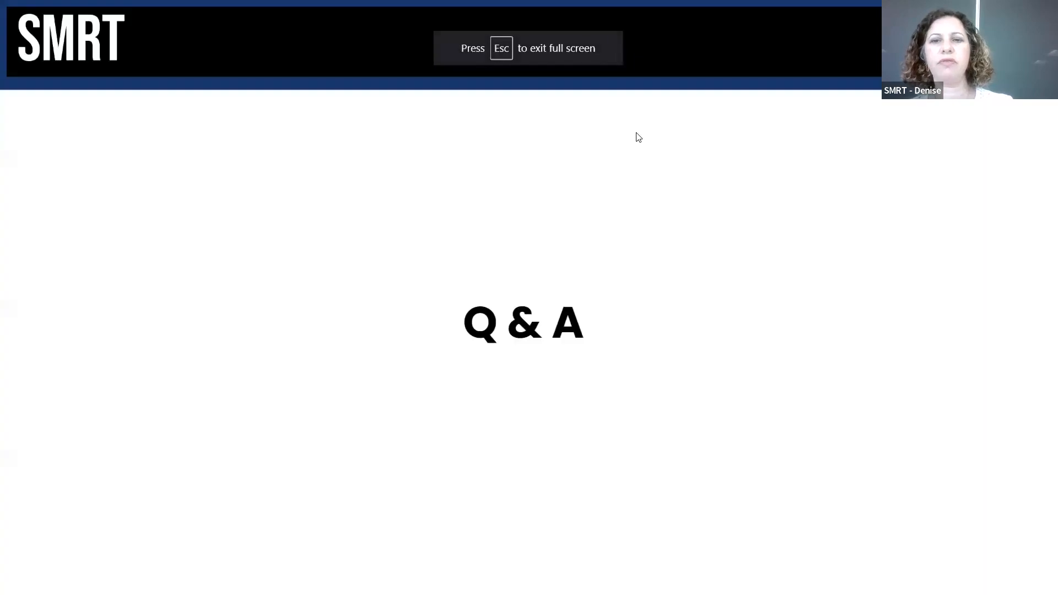